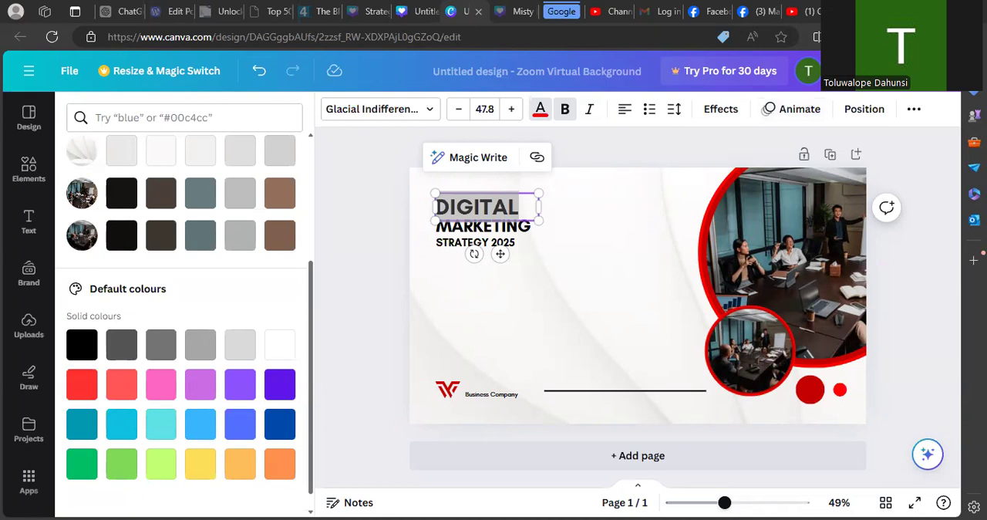
{"action": "key", "text": "ctrl+t"}
{"action": "type", "text": "wwww"}
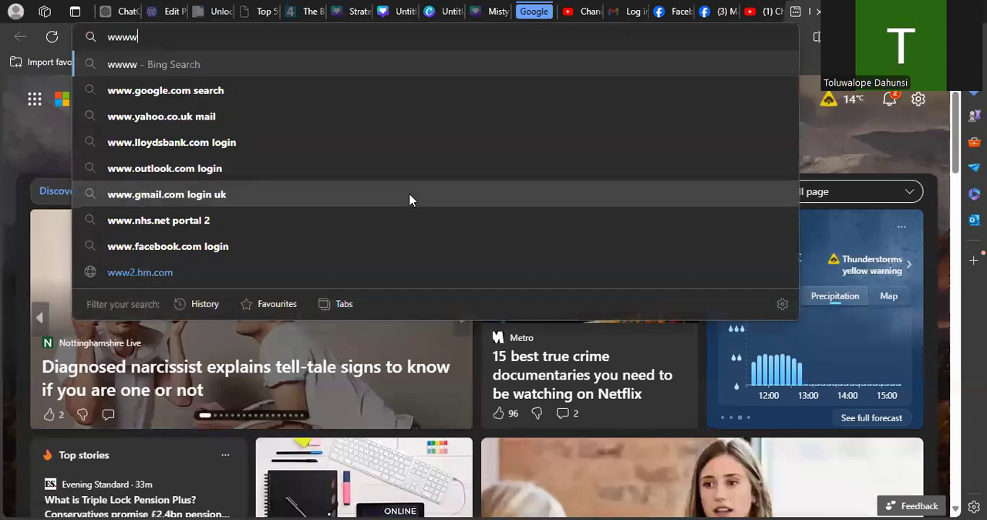
{"action": "key", "text": "BackSpace"}
{"action": "type", "text": ".canva.com"}
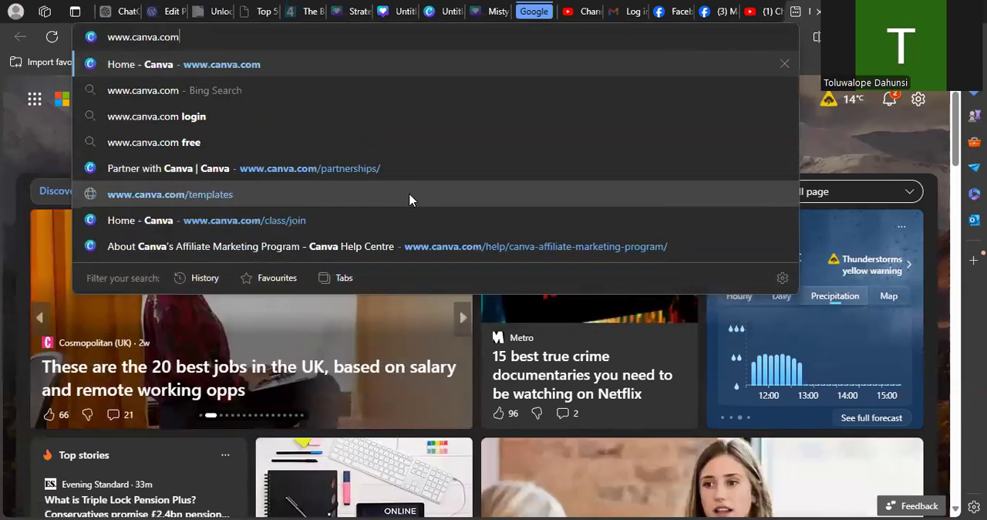
{"action": "key", "text": "Return"}
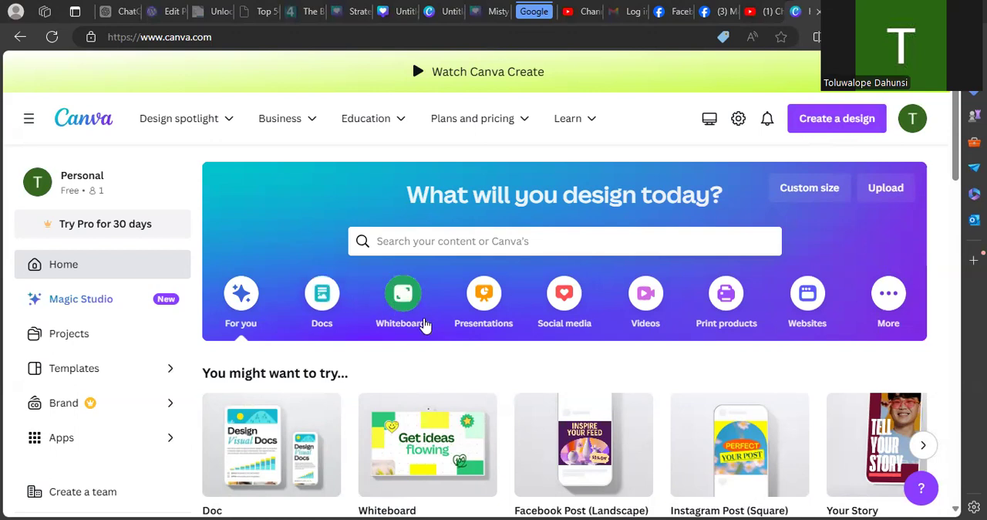
- Browse the Docs category, create a Docs to Decks document and dismiss its welcome introduction
{"action": "left_click", "coordinate": [309, 307]}
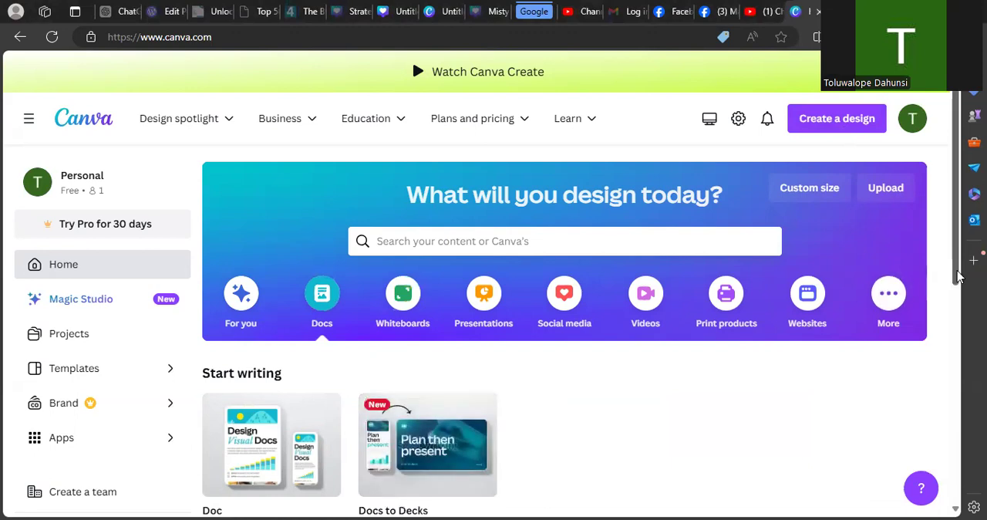
{"action": "scroll", "coordinate": [949, 348], "scroll_direction": "down", "scroll_amount": 4}
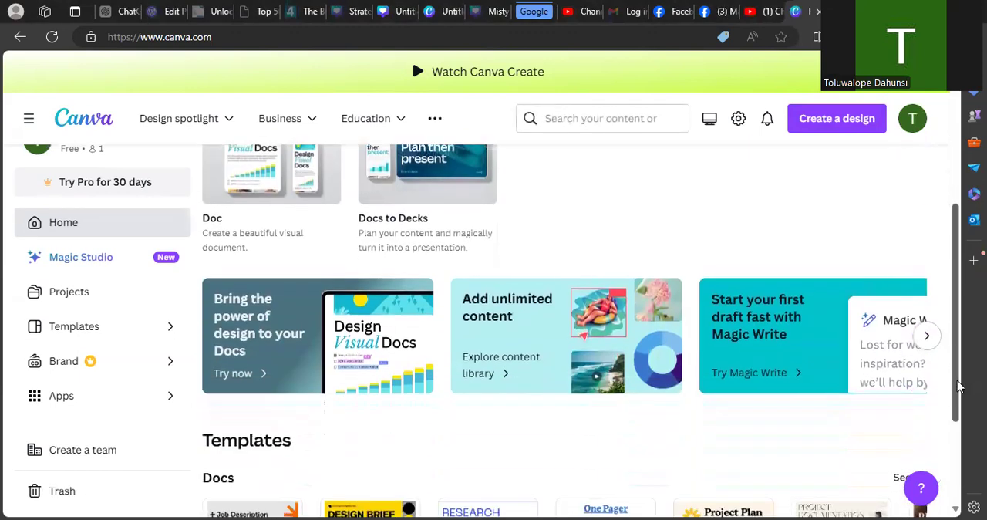
{"action": "scroll", "coordinate": [955, 386], "scroll_direction": "up", "scroll_amount": 2}
{"action": "scroll", "coordinate": [951, 378], "scroll_direction": "up", "scroll_amount": 1}
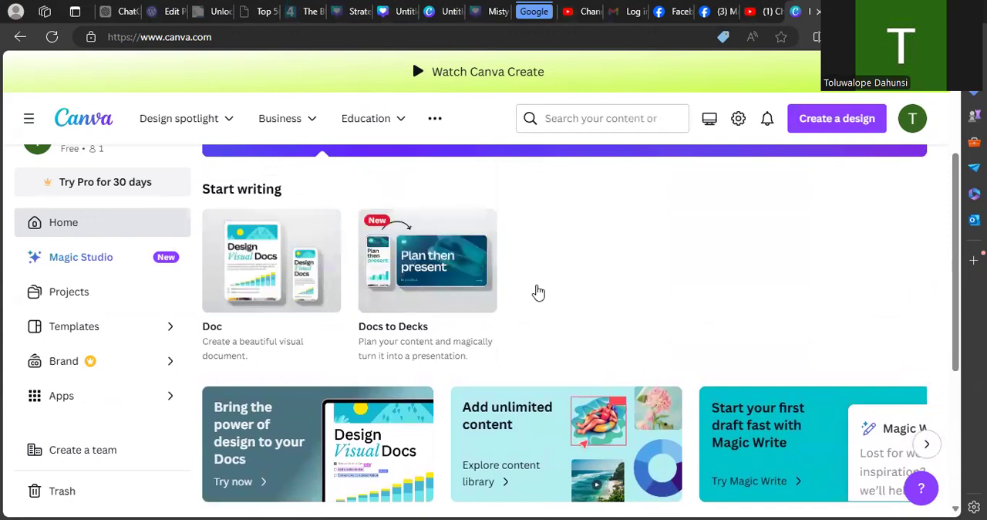
{"action": "left_click", "coordinate": [406, 254]}
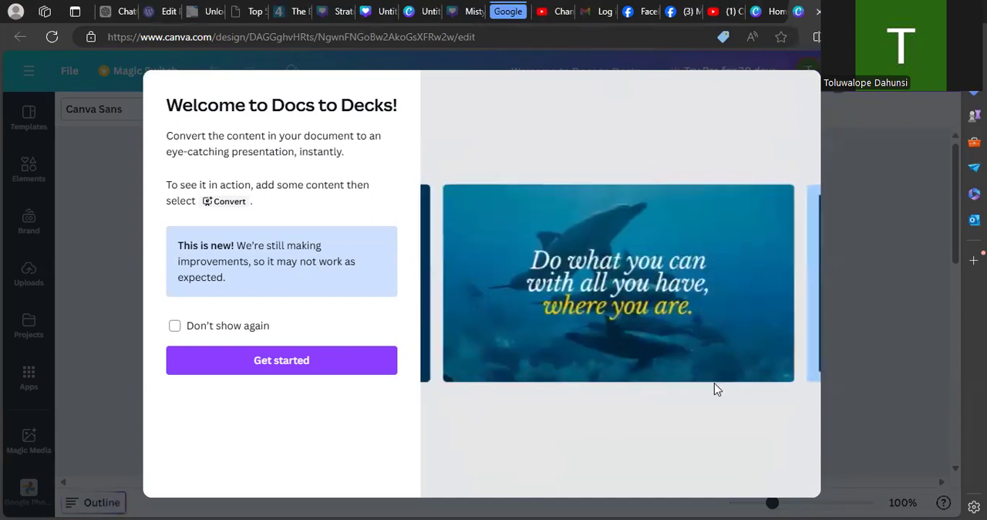
{"action": "left_click", "coordinate": [262, 359]}
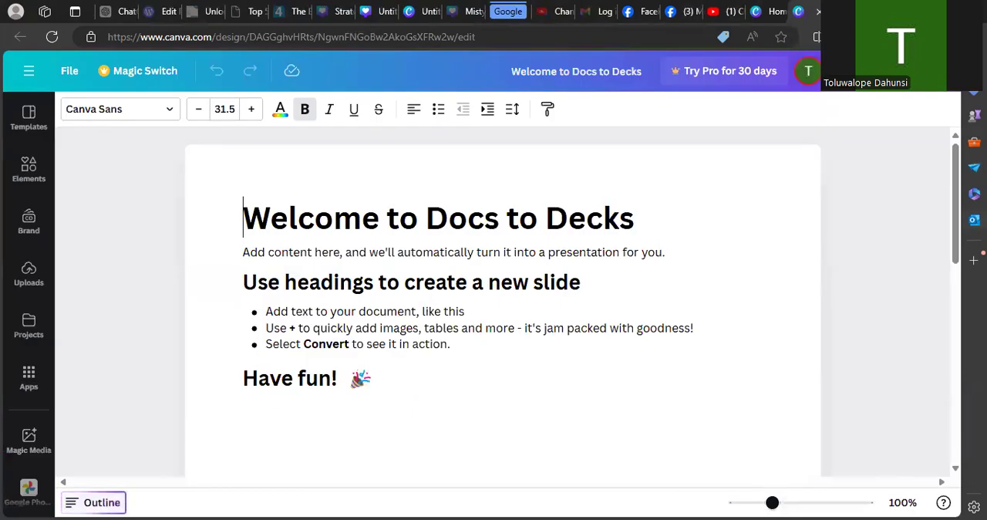
- Look over the document and bring up the list of recent designs beside it
{"action": "left_click_drag", "start_coordinate": [954, 265], "coordinate": [962, 234]}
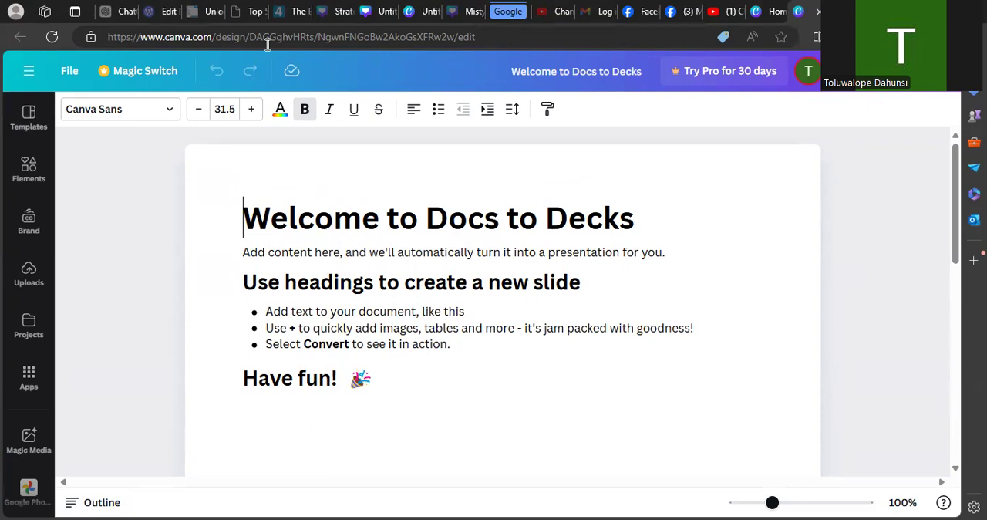
{"action": "left_click", "coordinate": [24, 72]}
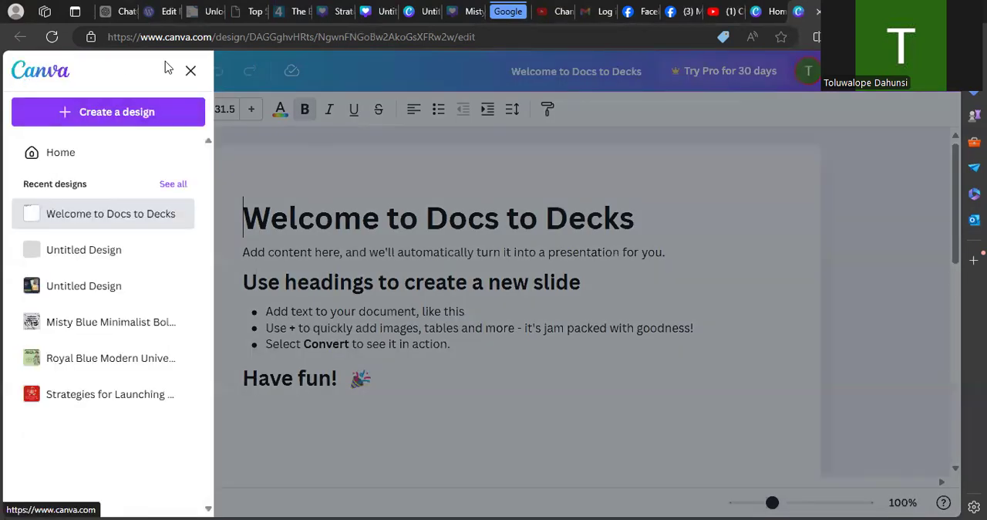
{"action": "left_click", "coordinate": [191, 71]}
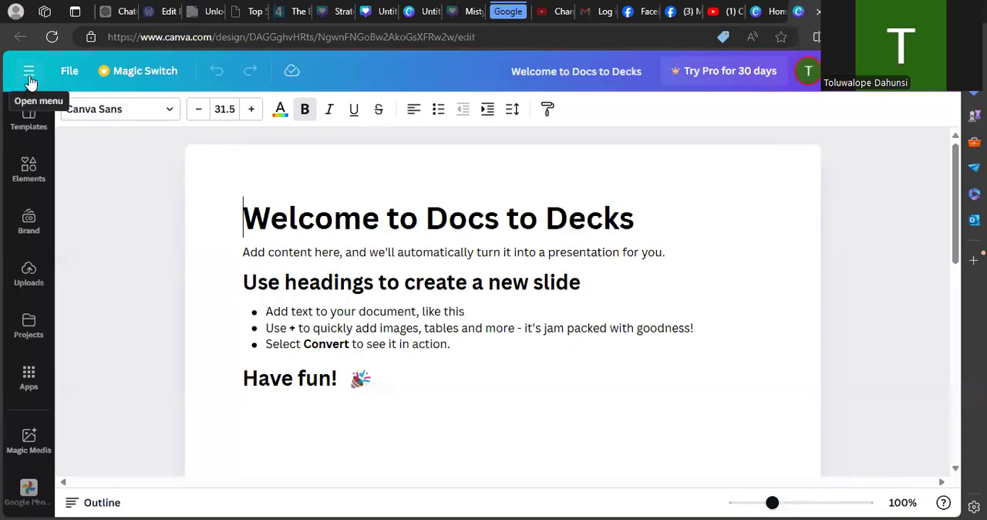
{"action": "left_click", "coordinate": [30, 78]}
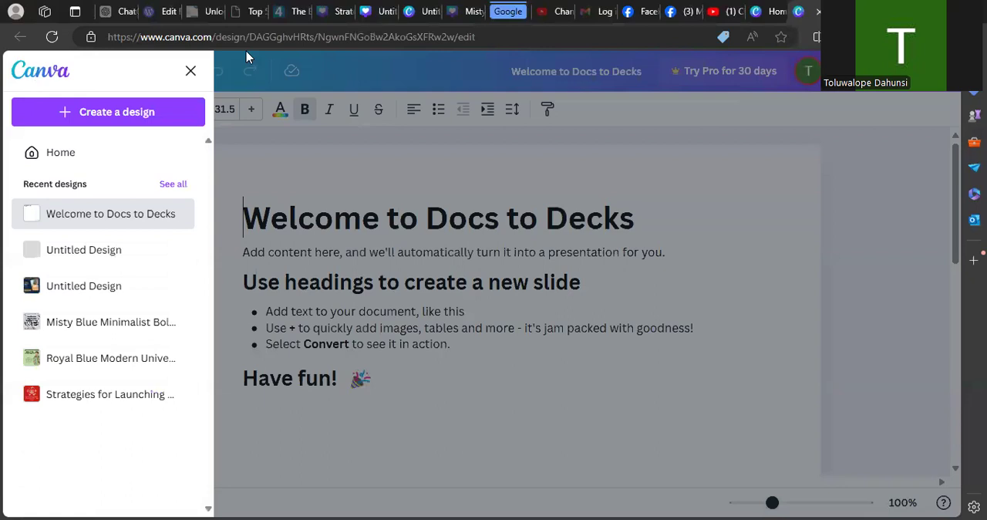
- Return to the Canva home tab and open the Templates page
{"action": "left_click", "coordinate": [768, 12]}
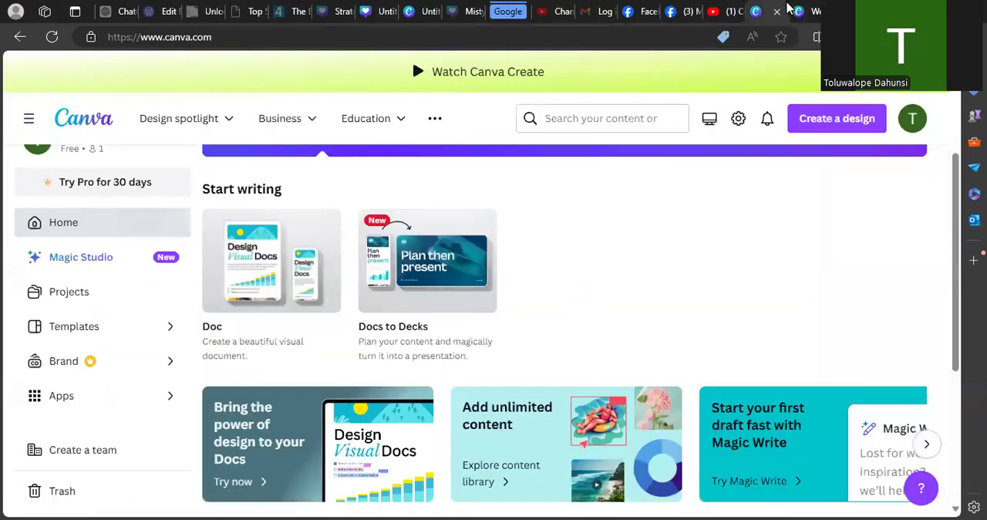
{"action": "mouse_move", "coordinate": [481, 301]}
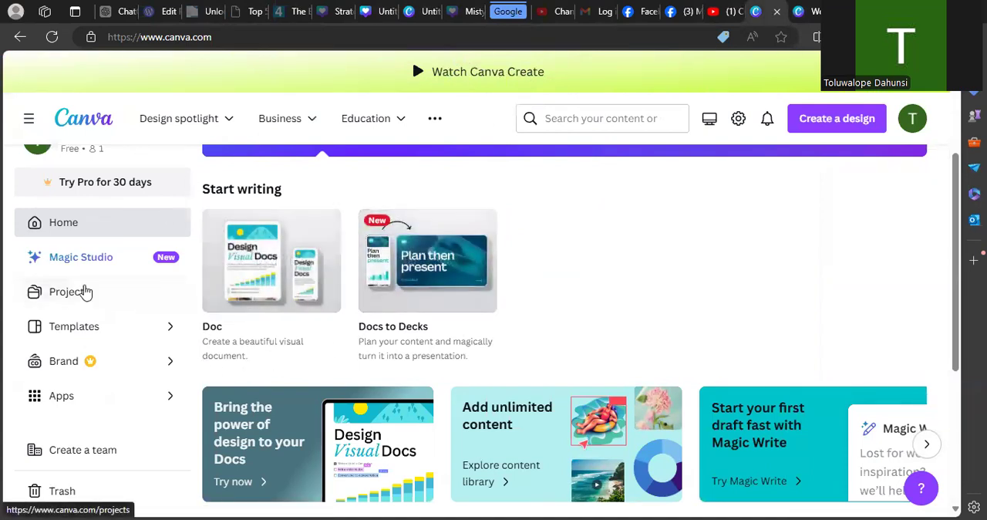
{"action": "left_click", "coordinate": [77, 328]}
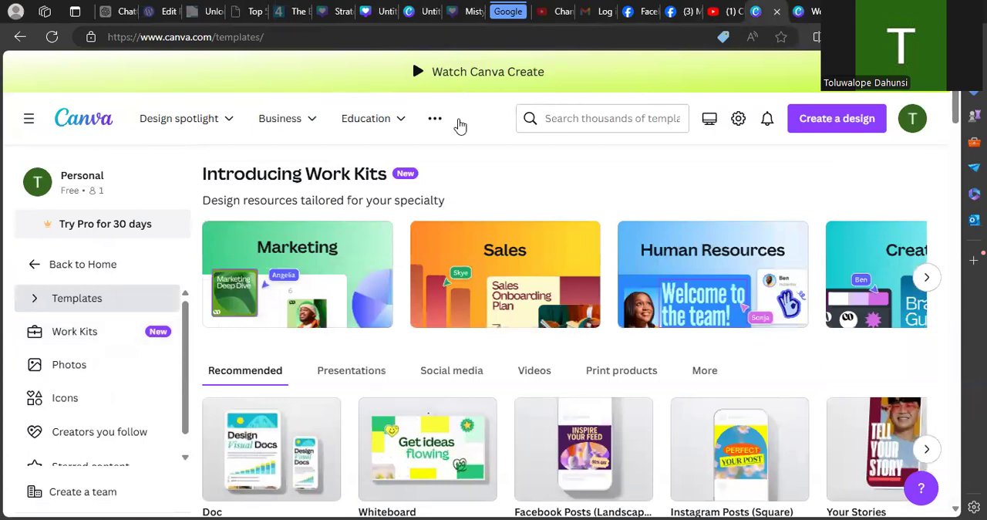
- Examine the Business and Education offerings from the Templates page header
{"action": "mouse_move", "coordinate": [310, 124]}
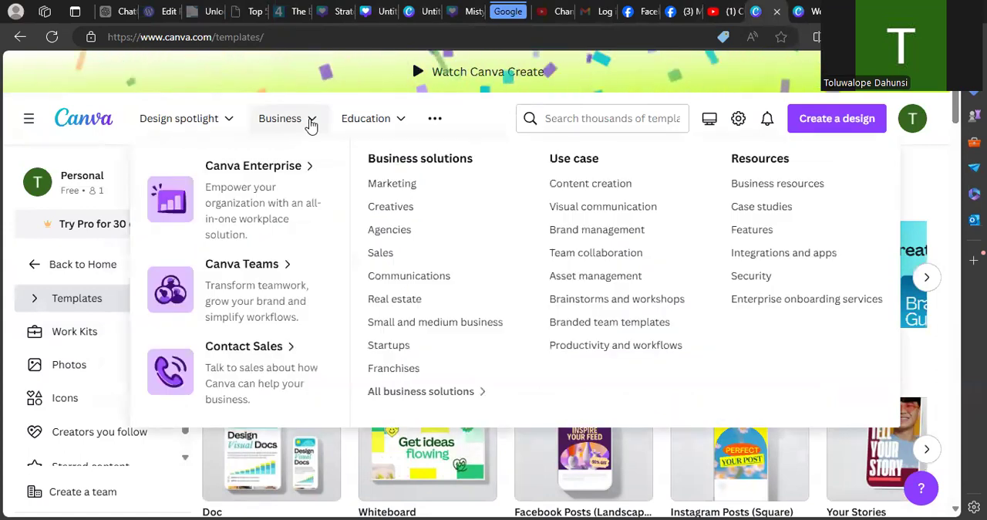
{"action": "left_click", "coordinate": [311, 125]}
{"action": "left_click", "coordinate": [311, 123]}
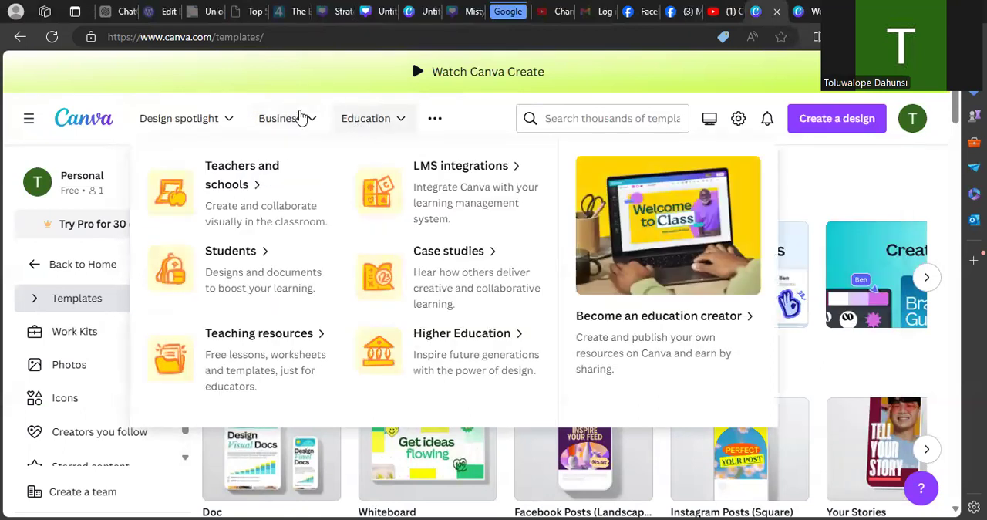
{"action": "left_click", "coordinate": [400, 123]}
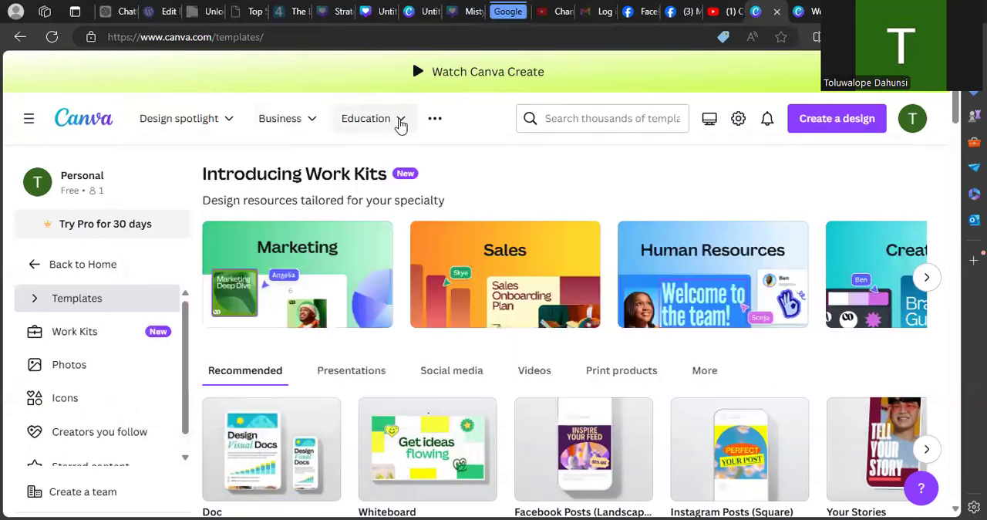
{"action": "mouse_move", "coordinate": [231, 125]}
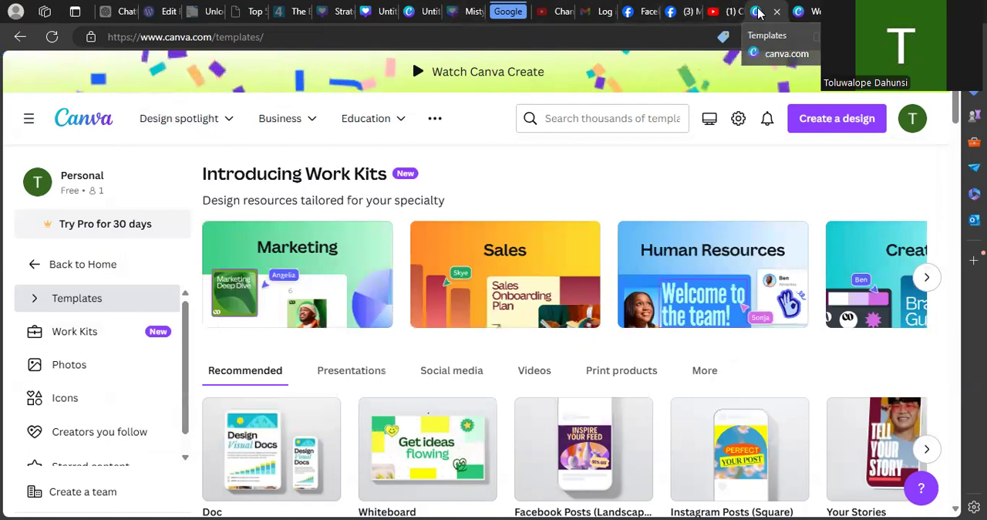
- Close the Docs to Decks document's tab and switch back to the Zoom Virtual Background design
{"action": "left_click", "coordinate": [807, 11]}
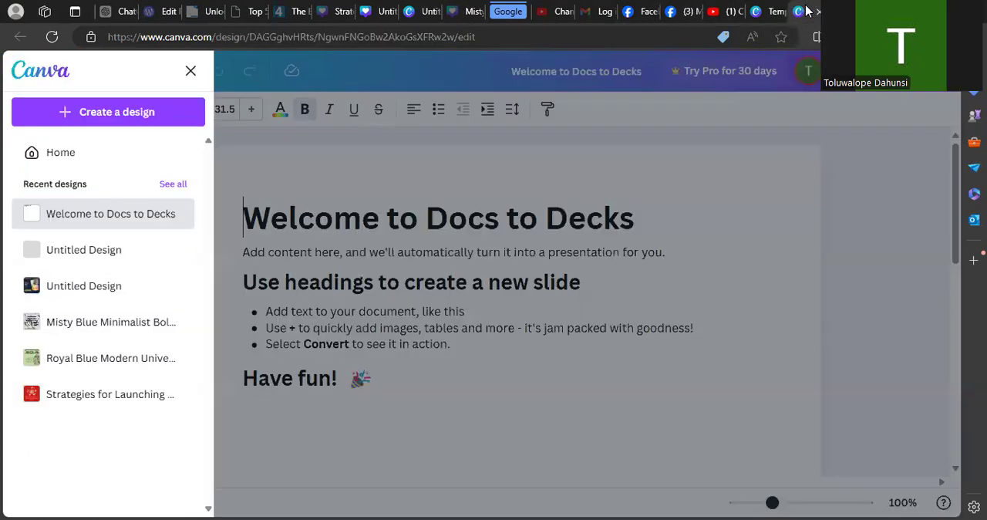
{"action": "left_click", "coordinate": [819, 11]}
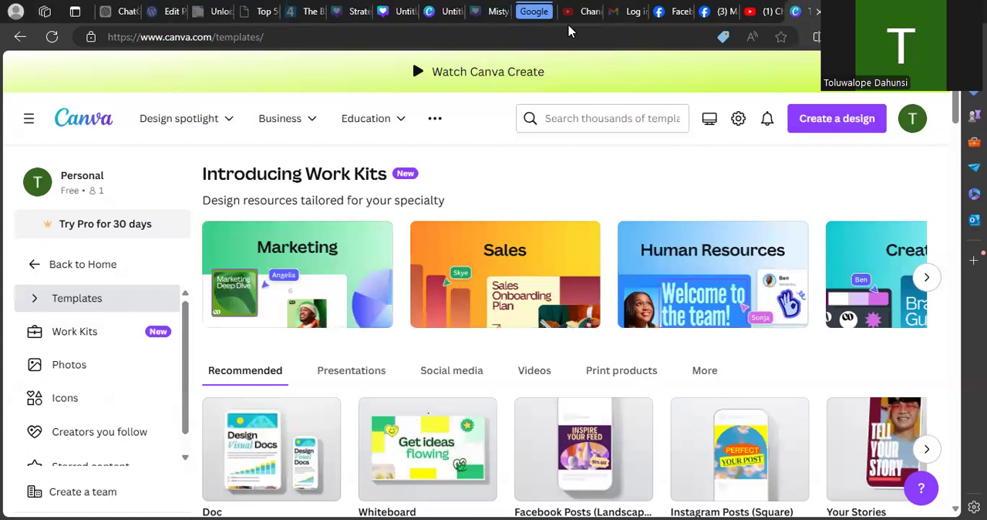
{"action": "left_click", "coordinate": [489, 10]}
{"action": "left_click", "coordinate": [445, 10]}
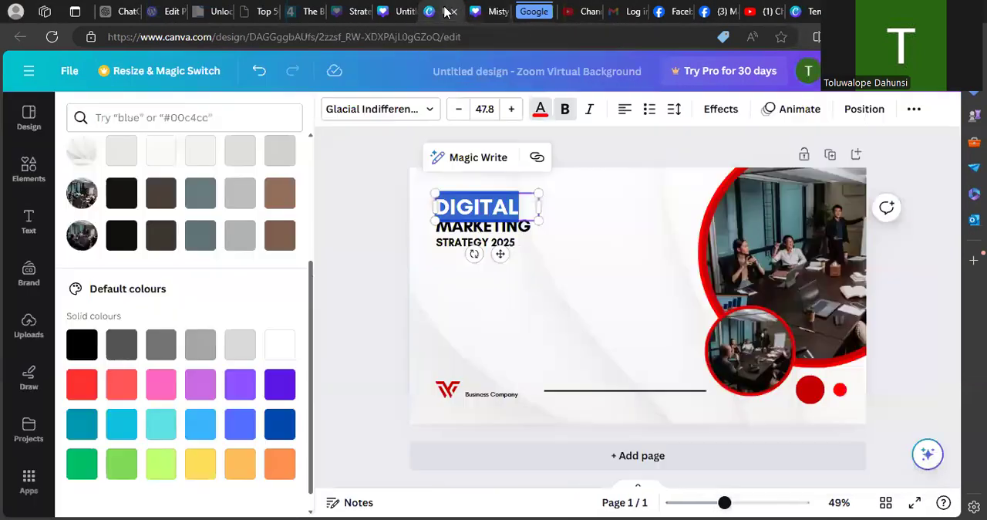
- Replace the red DIGITAL heading text with "DOMMYROSS DIGITAL INTERNSHIP"
{"action": "left_click", "coordinate": [564, 266]}
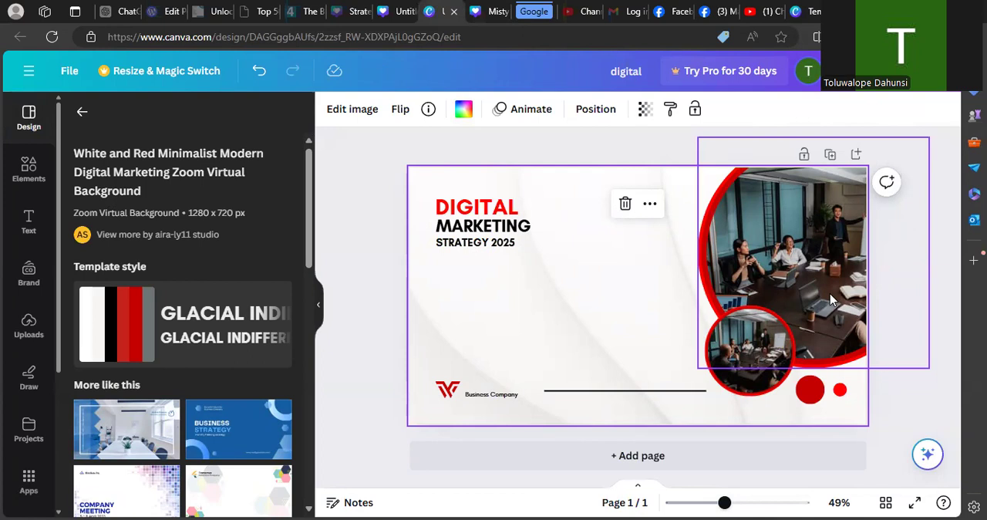
{"action": "left_click", "coordinate": [507, 205]}
{"action": "left_click", "coordinate": [508, 205]}
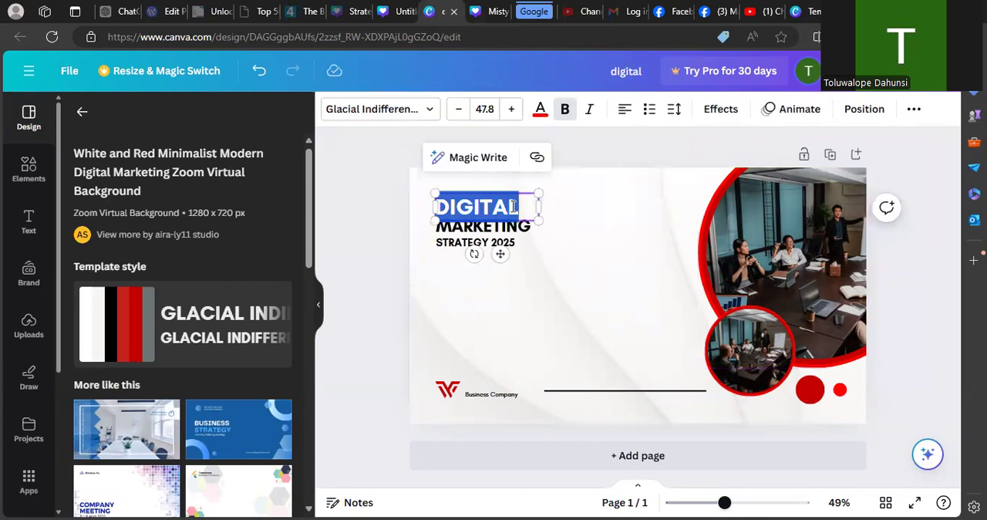
{"action": "type", "text": "DO"}
{"action": "key", "text": "BackSpace"}
{"action": "type", "text": "OMMYROSS"}
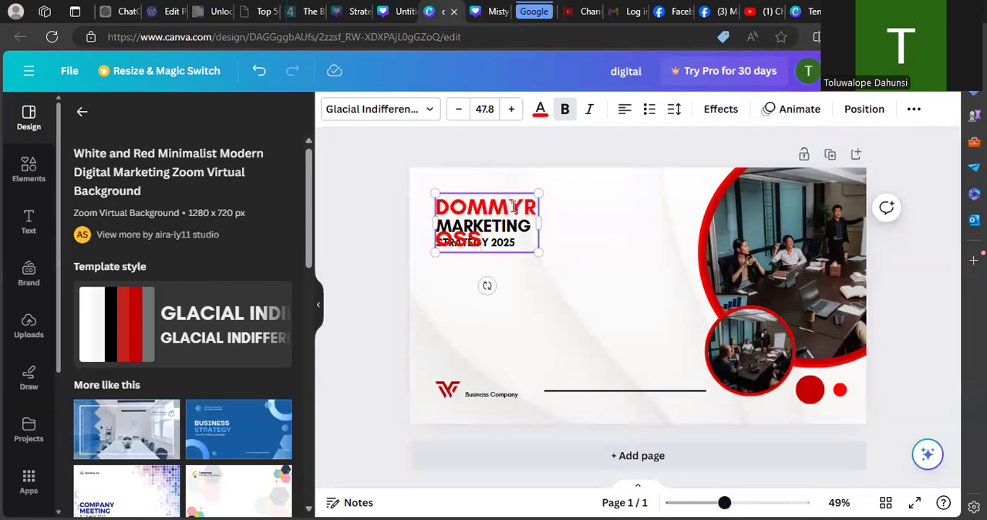
{"action": "type", "text": " DIGIT"}
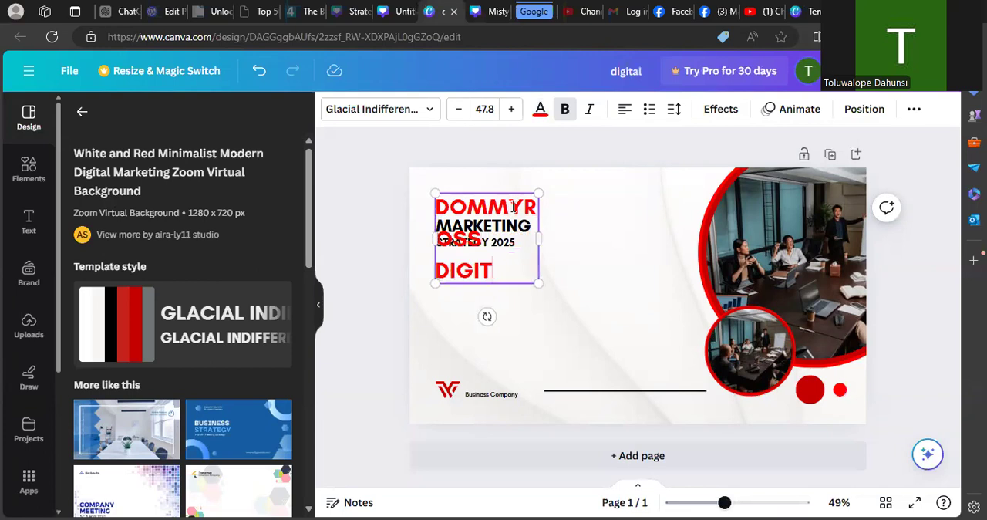
{"action": "type", "text": "AL INTREN"}
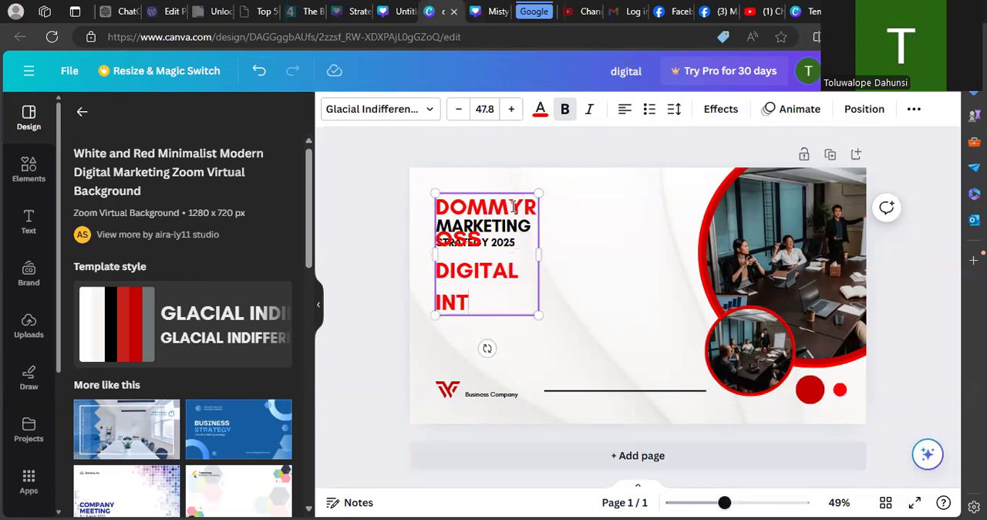
{"action": "key", "text": "BackSpace"}
{"action": "key", "text": "BackSpace"}
{"action": "key", "text": "BackSpace"}
{"action": "type", "text": "ERN"}
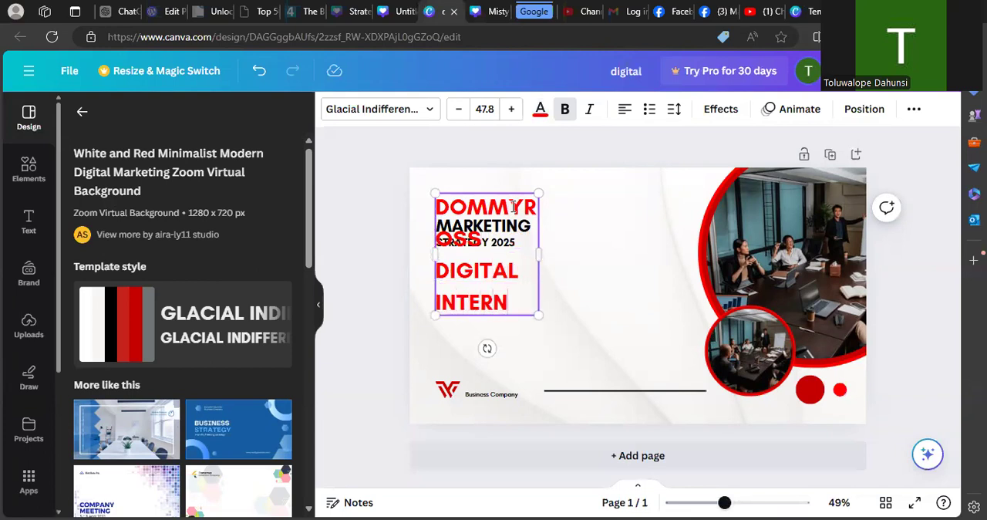
{"action": "type", "text": "SHIP"}
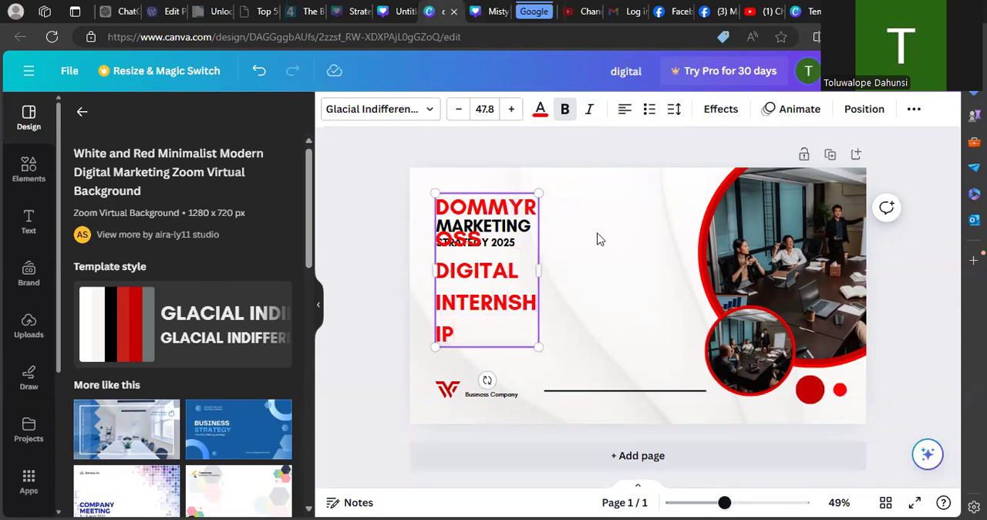
- Widen the red heading's text box so its text fits on two lines, and reduce its line spacing to 0.81
{"action": "left_click_drag", "start_coordinate": [544, 265], "coordinate": [660, 228]}
{"action": "left_click_drag", "start_coordinate": [726, 202], "coordinate": [679, 200]}
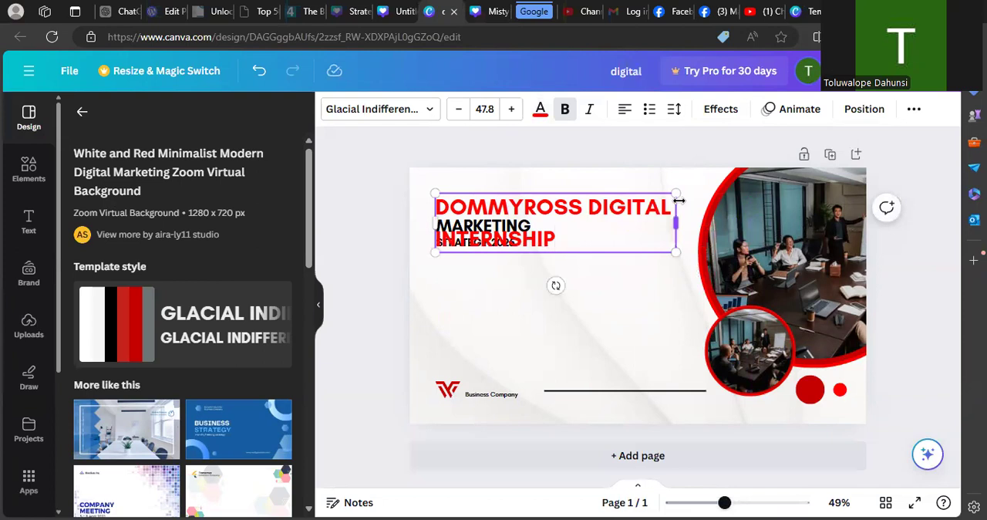
{"action": "left_click", "coordinate": [676, 112]}
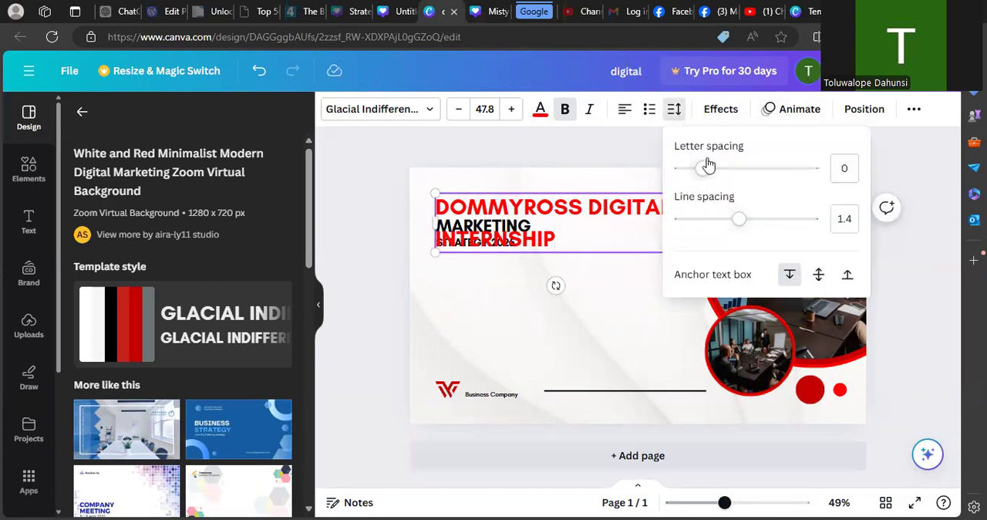
{"action": "mouse_move", "coordinate": [716, 170]}
{"action": "left_mouse_down"}
{"action": "mouse_move", "coordinate": [778, 173]}
{"action": "mouse_move", "coordinate": [702, 172]}
{"action": "left_mouse_up"}
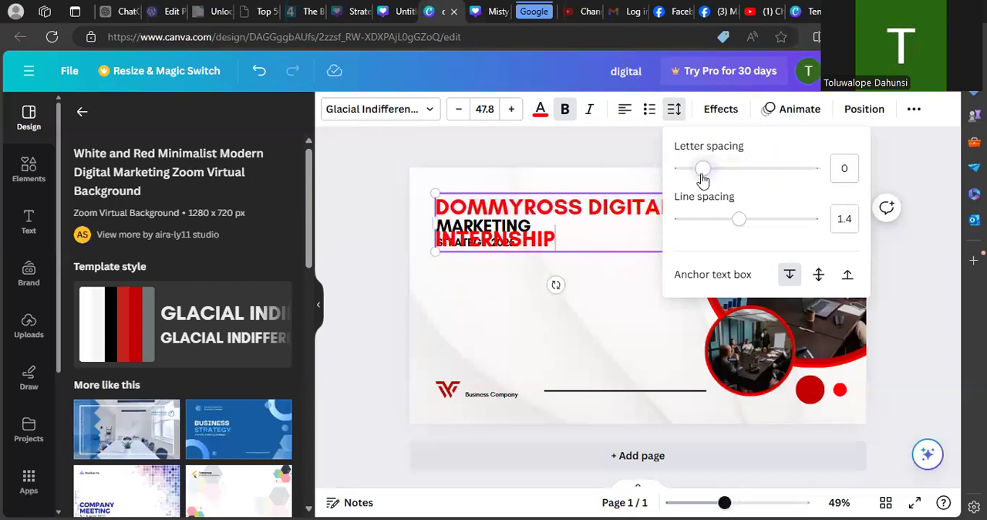
{"action": "left_click", "coordinate": [737, 224]}
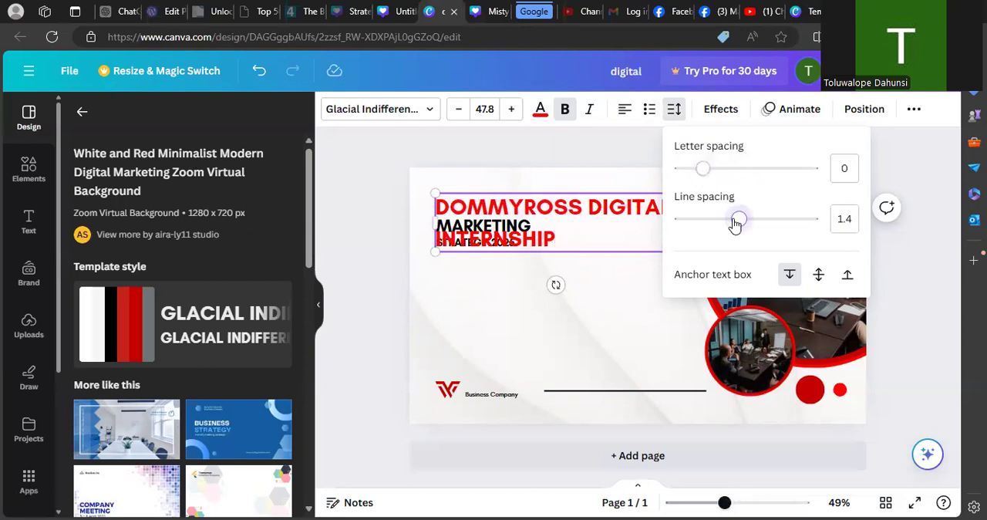
{"action": "left_click_drag", "start_coordinate": [737, 224], "coordinate": [699, 221]}
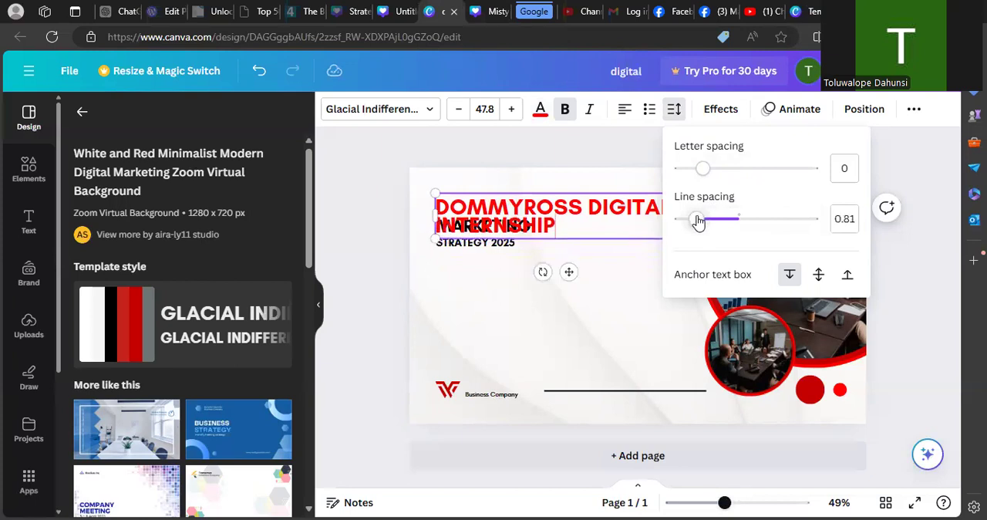
{"action": "left_click", "coordinate": [637, 266]}
{"action": "left_click", "coordinate": [571, 228]}
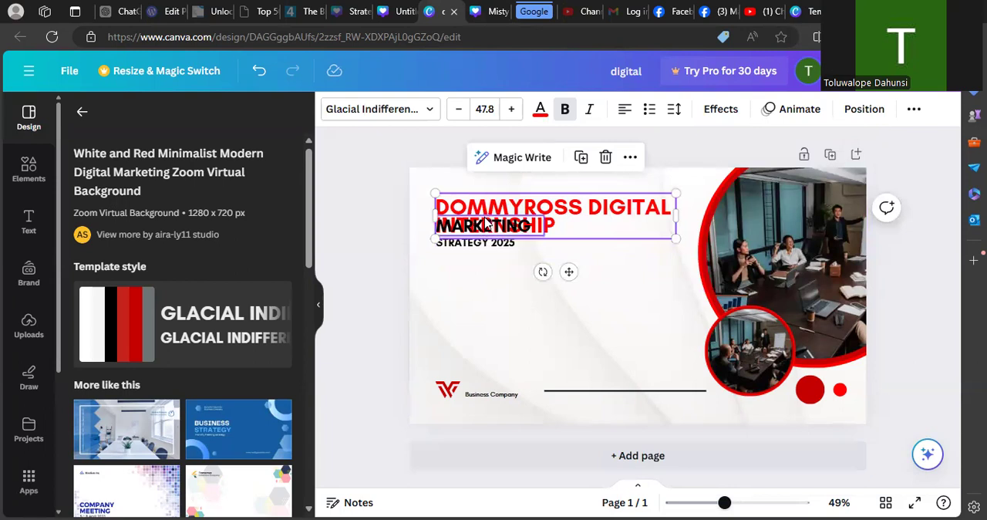
- Move the black STRATEGY 2025 and MARKETING text lines down so they sit below the red heading
{"action": "left_click_drag", "start_coordinate": [488, 242], "coordinate": [489, 261]}
{"action": "left_click", "coordinate": [371, 199]}
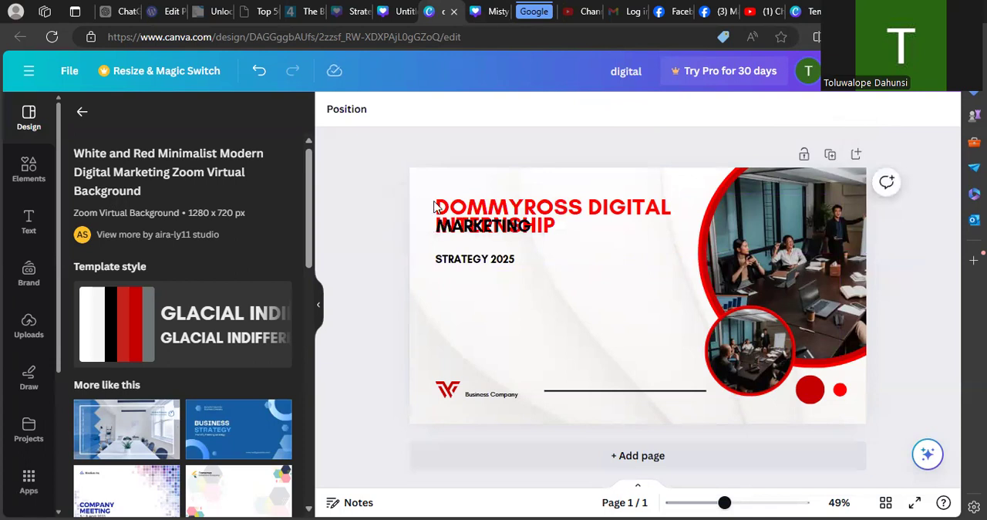
{"action": "left_click", "coordinate": [468, 229]}
{"action": "left_click_drag", "start_coordinate": [468, 229], "coordinate": [468, 242]}
{"action": "left_click", "coordinate": [358, 262]}
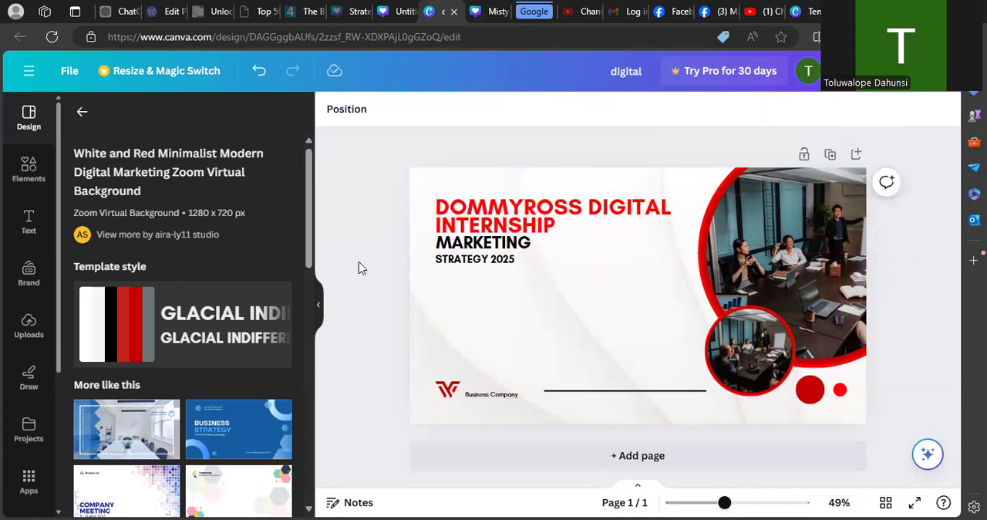
- Delete the black MARKETING and STRATEGY 2025 text lines beneath the red heading
{"action": "left_click", "coordinate": [468, 252]}
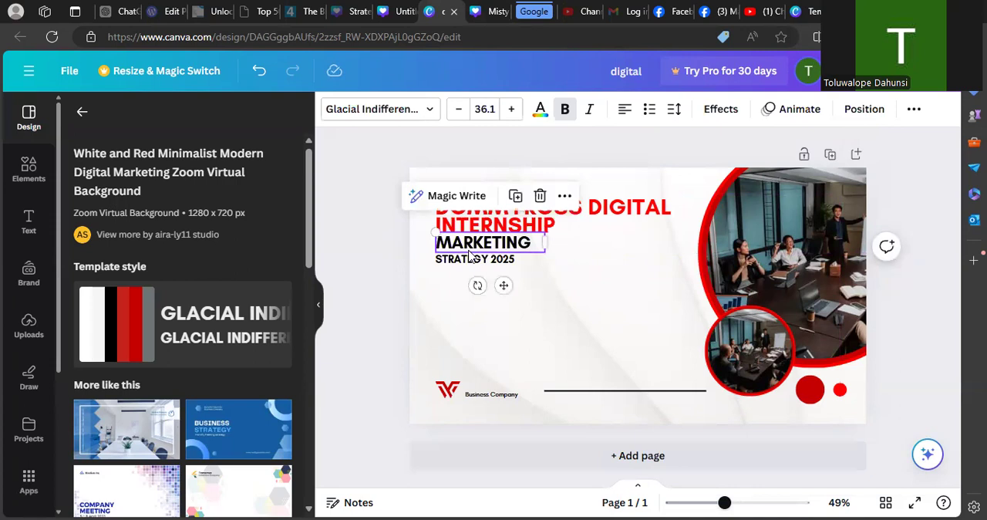
{"action": "key", "text": "Delete"}
{"action": "left_click", "coordinate": [470, 259]}
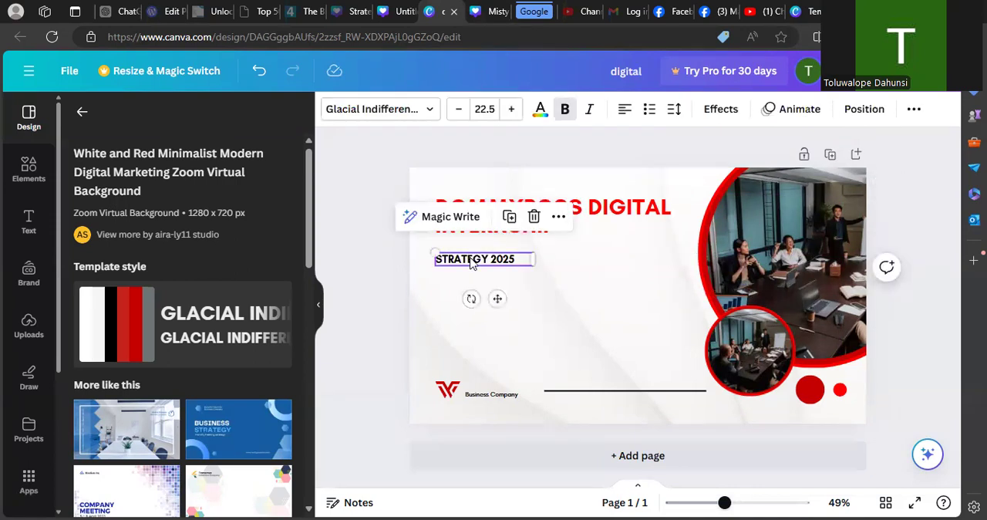
{"action": "key", "text": "Delete"}
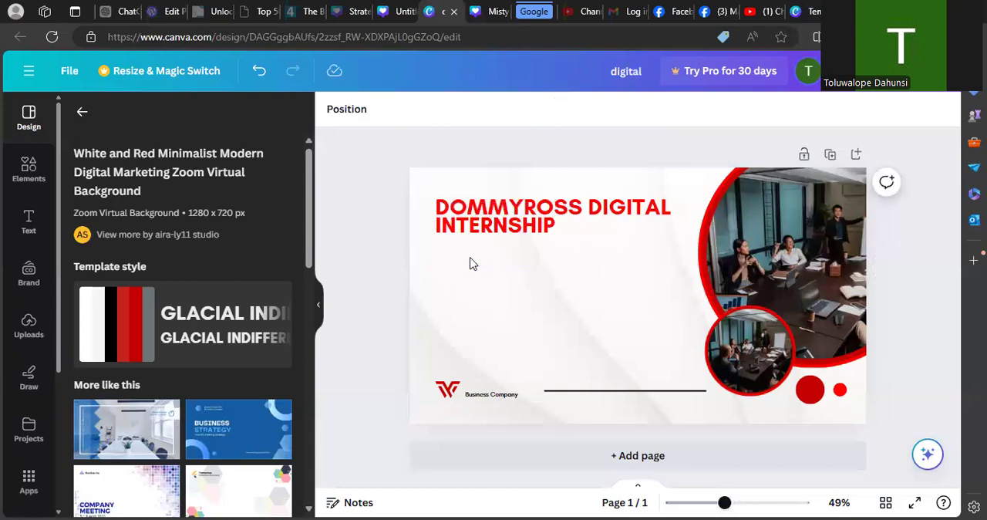
- Try the League Spartan and Playfair Display fonts on the red heading, ending with Glacial Indifference
{"action": "left_click", "coordinate": [531, 211]}
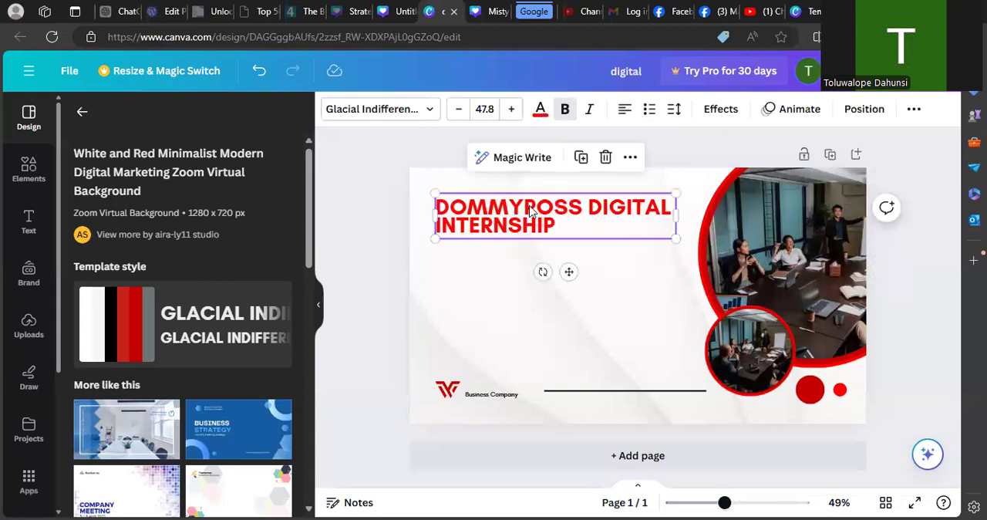
{"action": "left_click", "coordinate": [430, 115]}
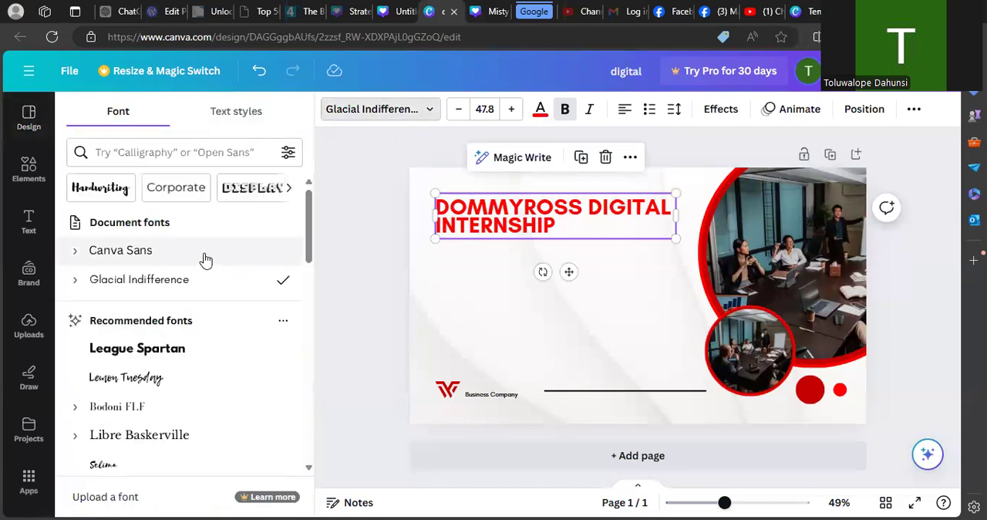
{"action": "left_click", "coordinate": [141, 347]}
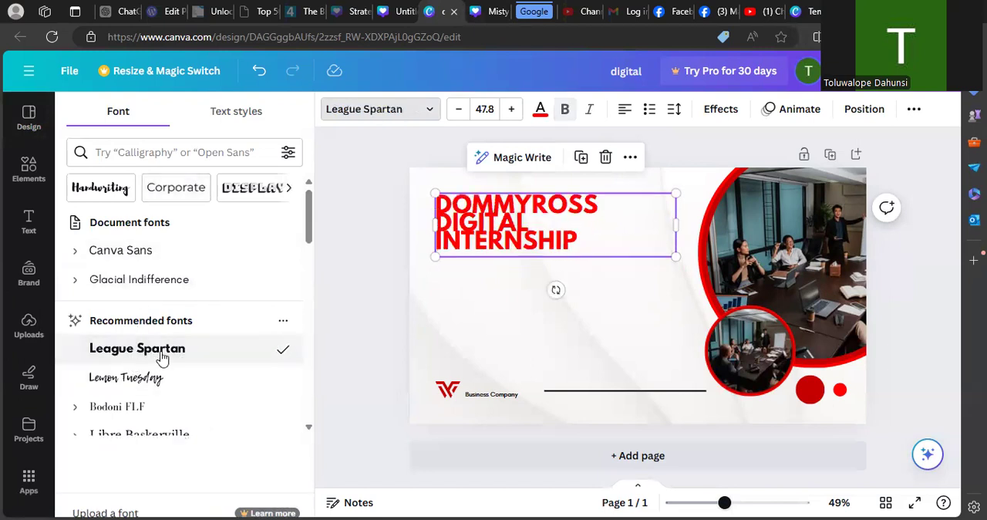
{"action": "left_click_drag", "start_coordinate": [308, 224], "coordinate": [320, 284]}
{"action": "left_click", "coordinate": [199, 293]}
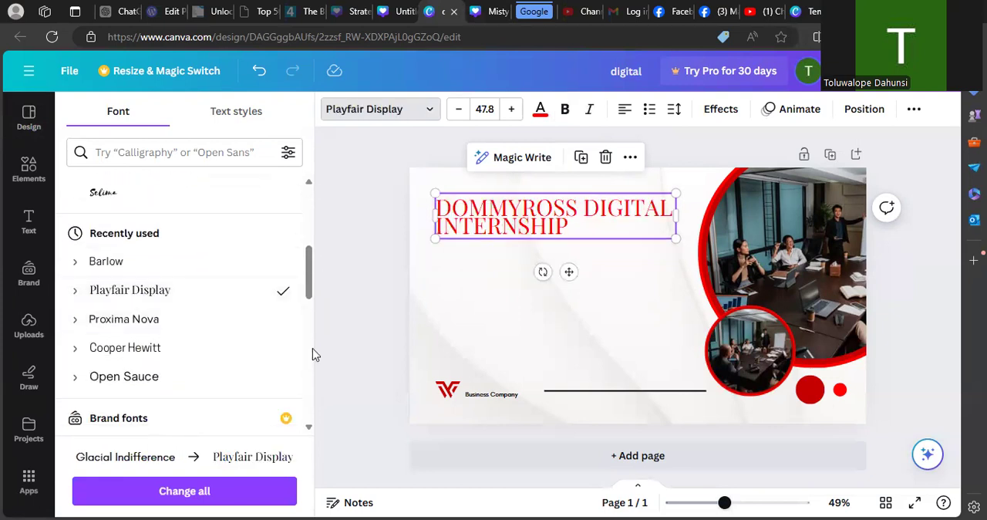
{"action": "scroll", "coordinate": [312, 348], "scroll_direction": "down", "scroll_amount": 2}
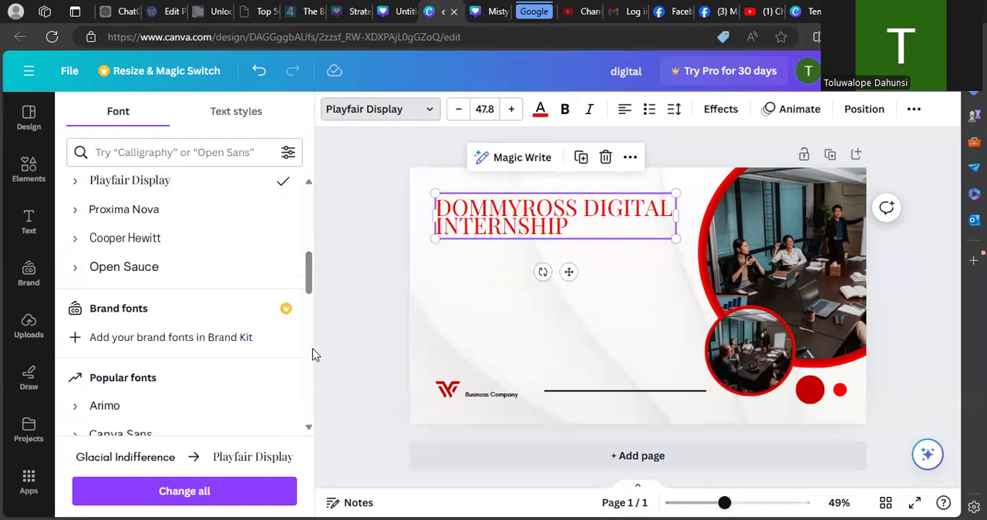
{"action": "scroll", "coordinate": [309, 330], "scroll_direction": "down", "scroll_amount": 5}
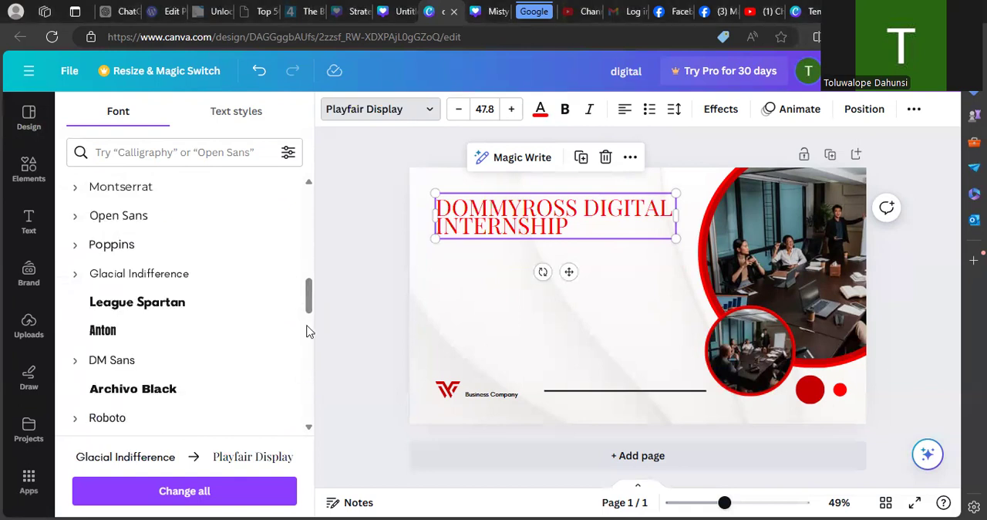
{"action": "left_click", "coordinate": [188, 278]}
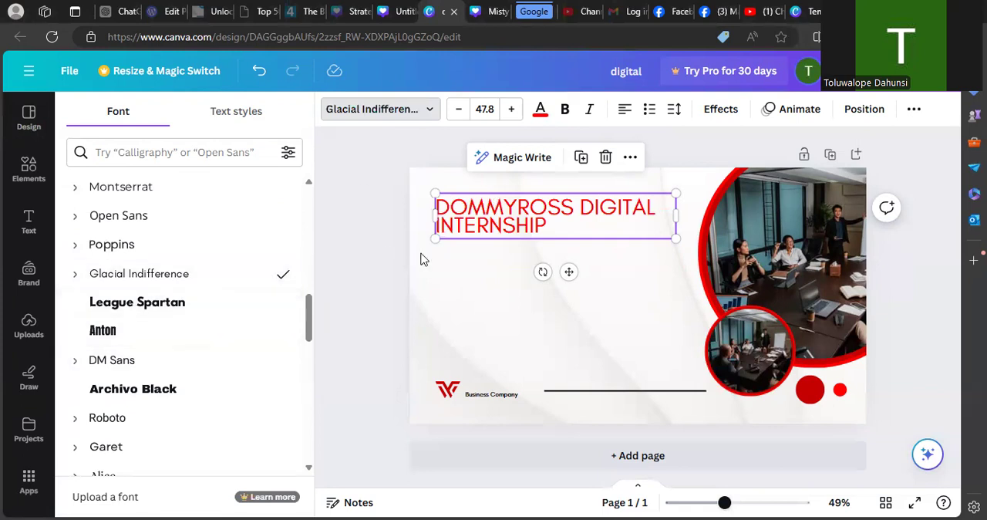
- Try to retype the red heading, replacing its whole text with "D"
{"action": "left_click", "coordinate": [560, 225]}
{"action": "left_click_drag", "start_coordinate": [559, 225], "coordinate": [465, 202]}
{"action": "type", "text": "S"}
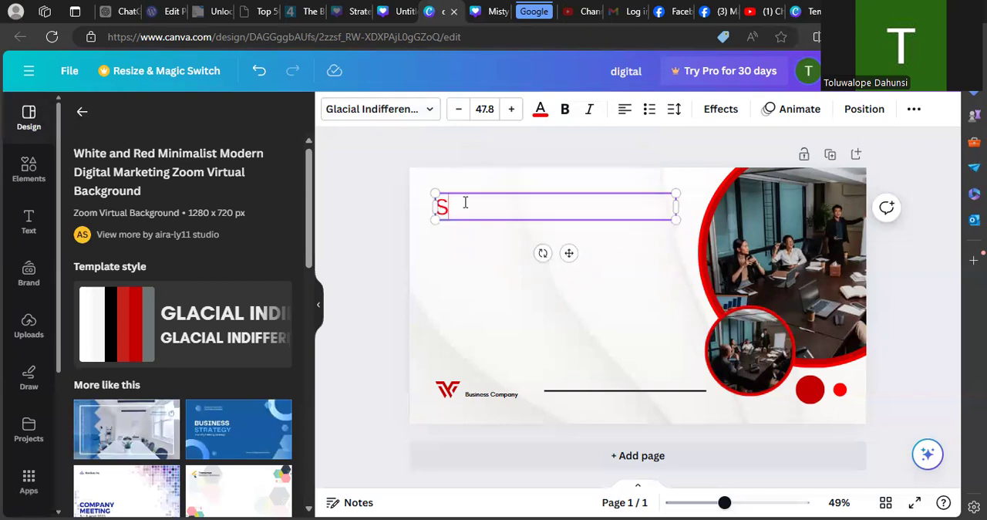
{"action": "key", "text": "BackSpace"}
{"action": "type", "text": "DG"}
{"action": "key", "text": "BackSpace"}
{"action": "left_click", "coordinate": [420, 277]}
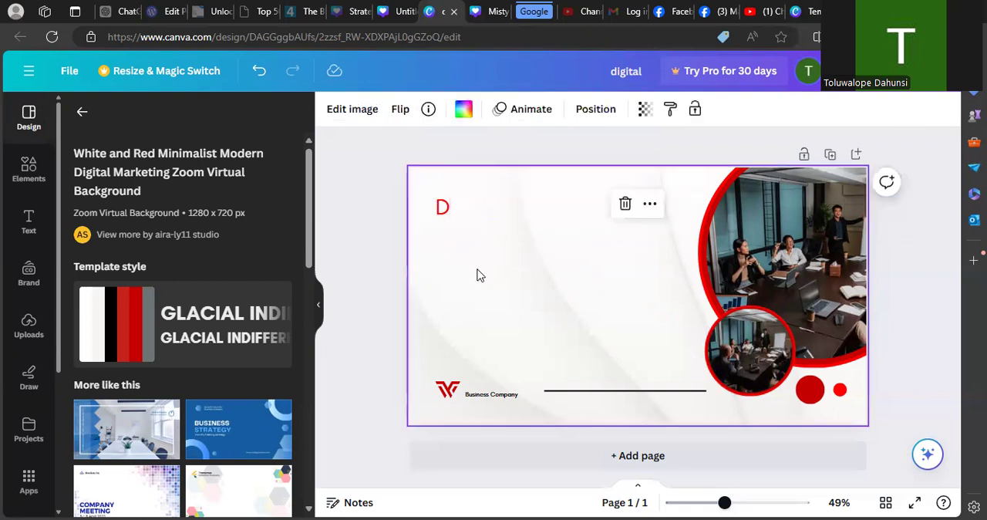
- Undo the retyping of the red heading and deselect everything on the page
{"action": "key", "text": "ctrl+z"}
{"action": "key", "text": "ctrl+z"}
{"action": "key", "text": "ctrl+z"}
{"action": "key", "text": "ctrl+z"}
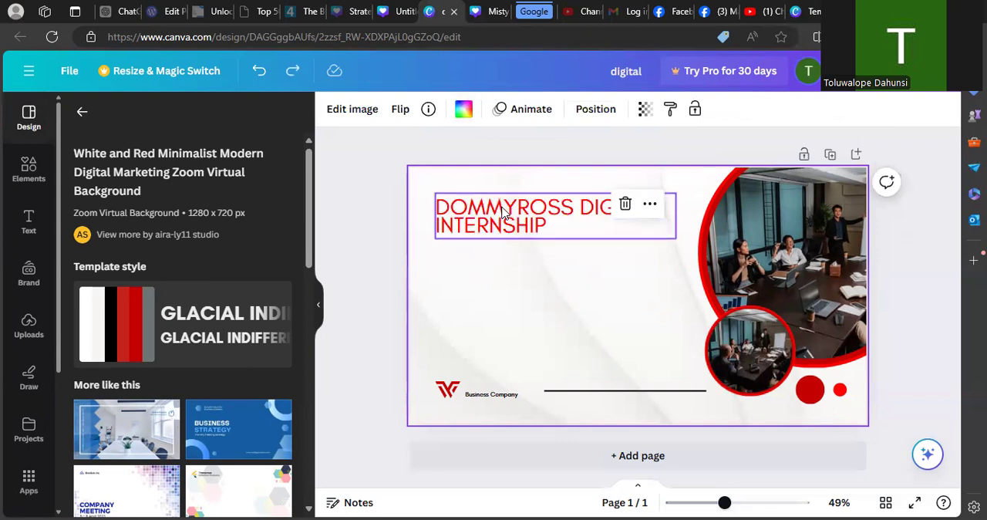
{"action": "left_click", "coordinate": [371, 298]}
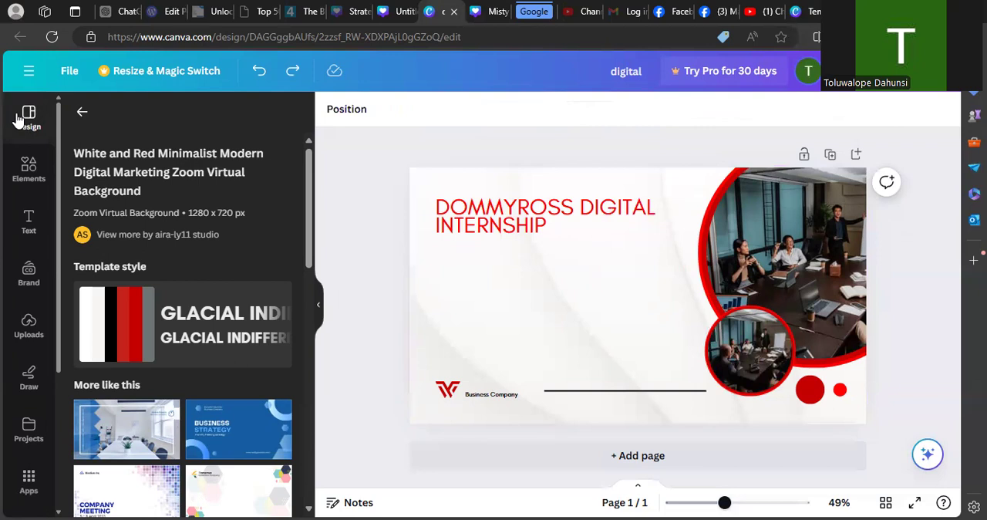
- Try the Anton, Comic Sans and Agrandir fonts on the DOMMYROSS DIGITAL INTERNSHIP heading
{"action": "left_click", "coordinate": [81, 112]}
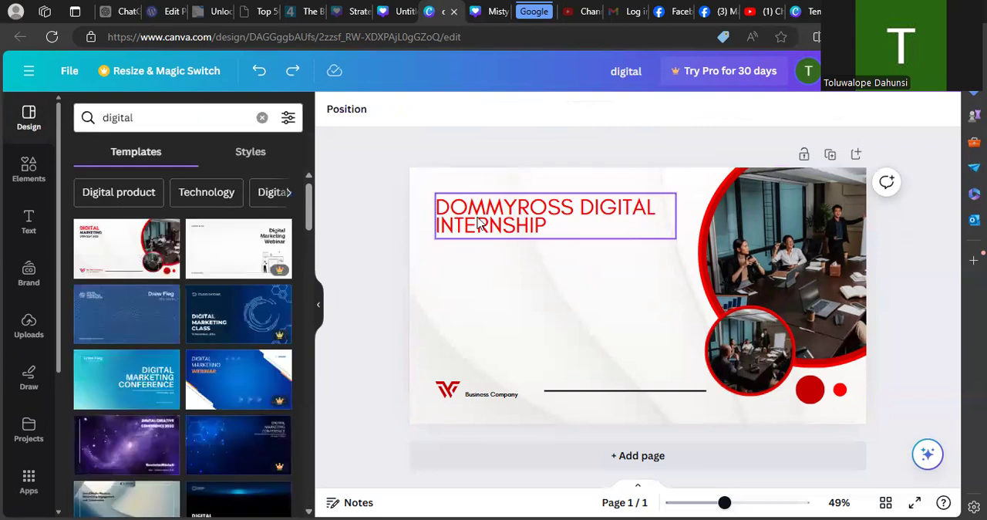
{"action": "left_click", "coordinate": [478, 222]}
{"action": "left_click", "coordinate": [432, 113]}
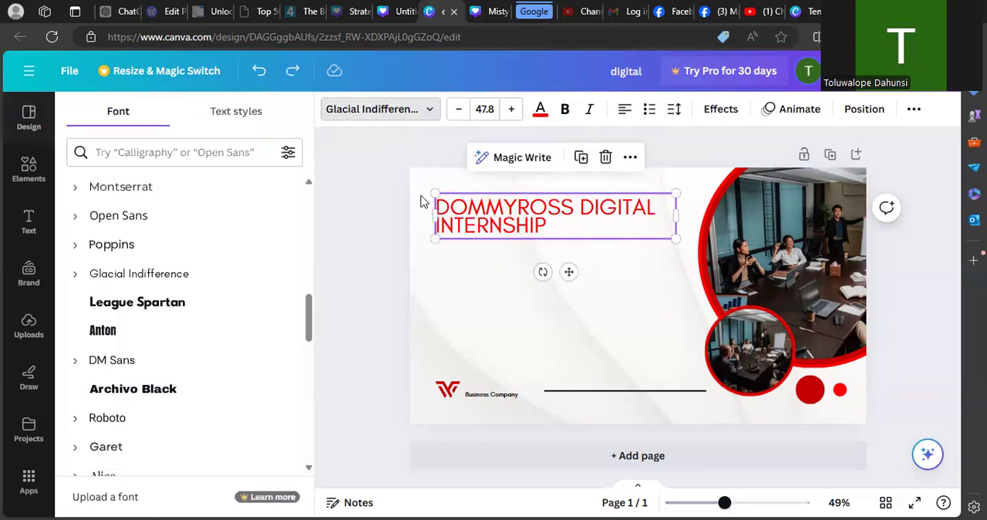
{"action": "left_click", "coordinate": [202, 330]}
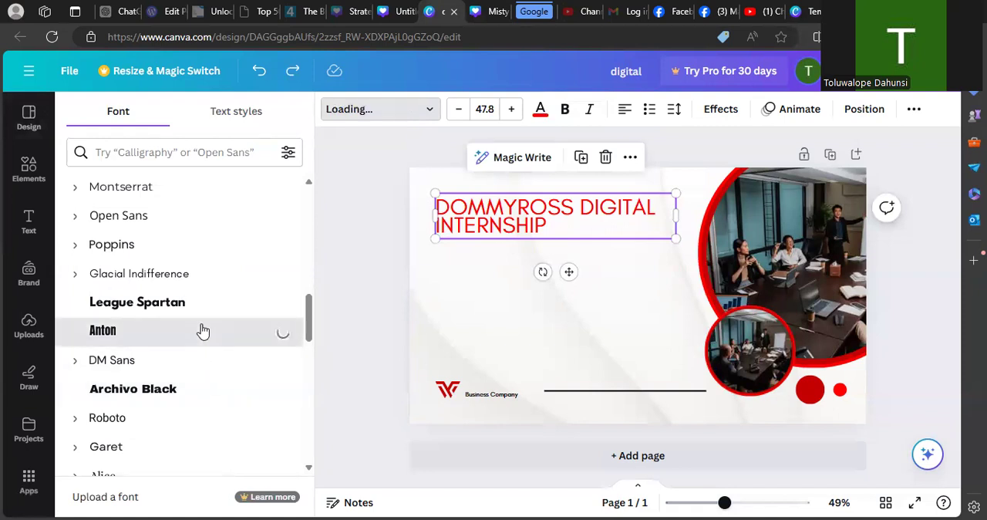
{"action": "left_click_drag", "start_coordinate": [310, 303], "coordinate": [321, 359]}
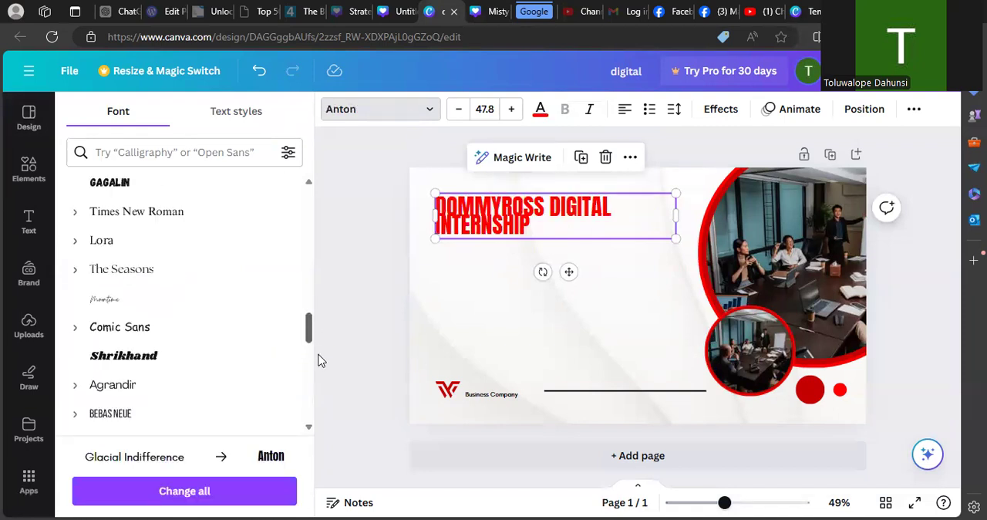
{"action": "left_click", "coordinate": [231, 330]}
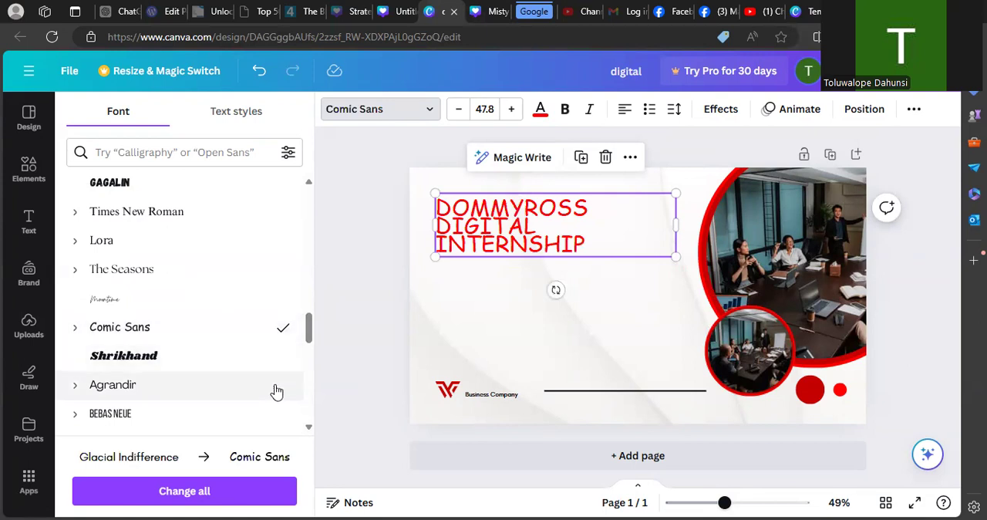
{"action": "left_click", "coordinate": [189, 399]}
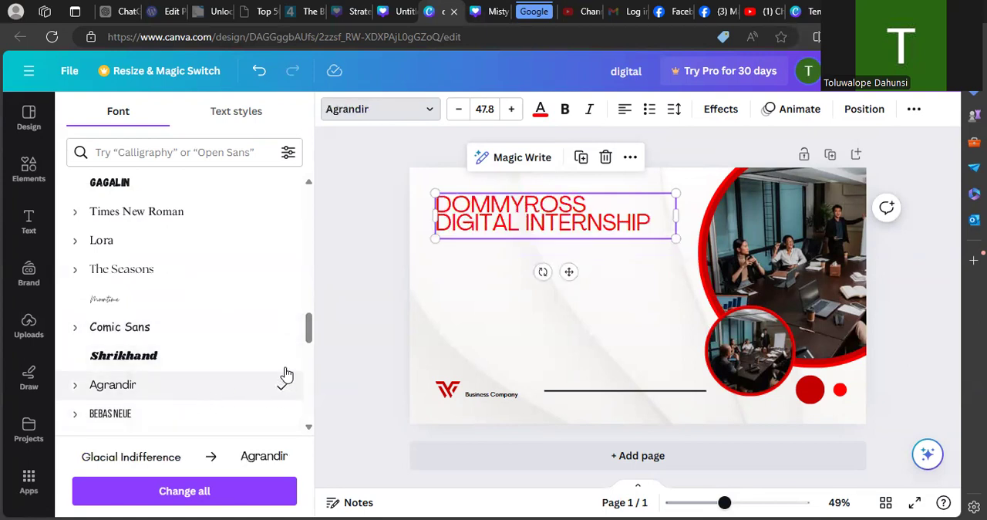
- Try the Telegraf and Blaka fonts on the DOMMYROSS DIGITAL INTERNSHIP heading
{"action": "left_click_drag", "start_coordinate": [314, 330], "coordinate": [315, 368]}
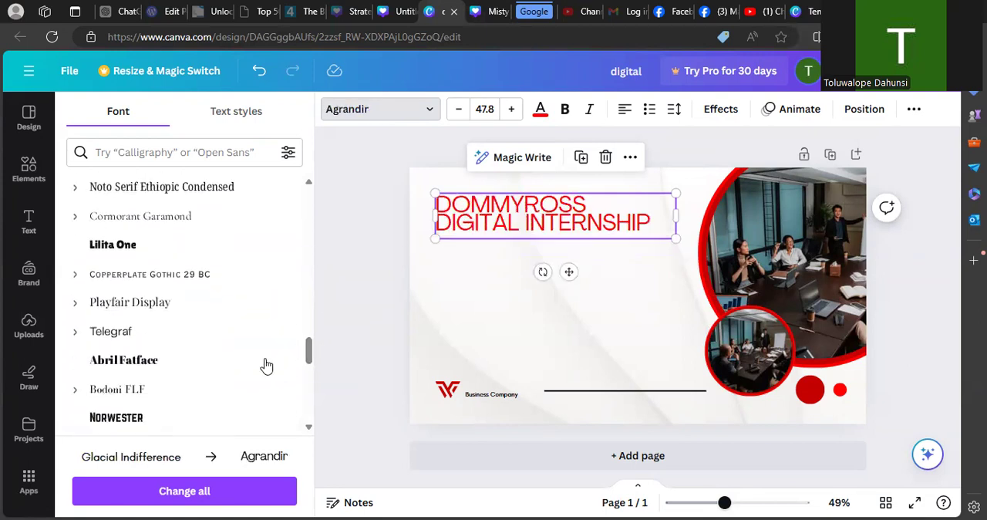
{"action": "left_click", "coordinate": [185, 335]}
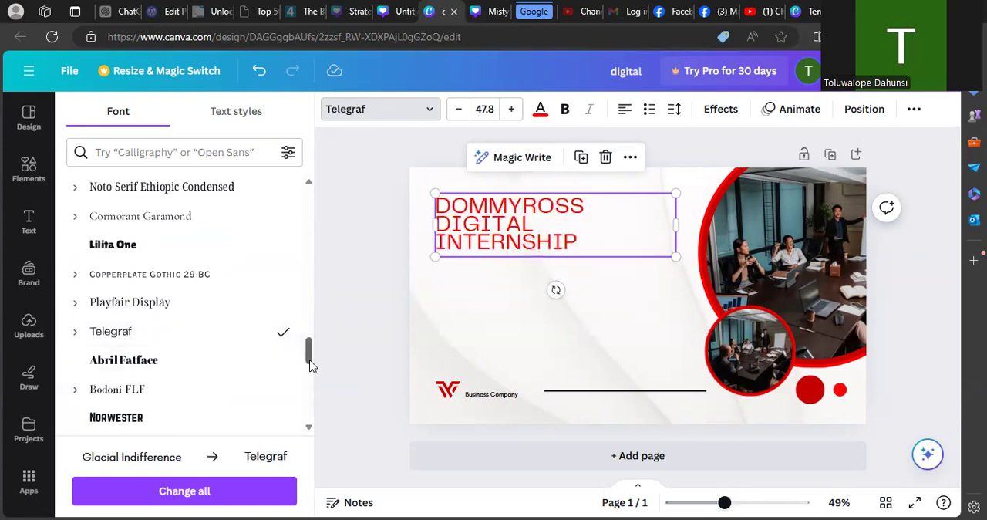
{"action": "left_click_drag", "start_coordinate": [311, 365], "coordinate": [308, 421]}
{"action": "left_click", "coordinate": [157, 348]}
{"action": "left_click_drag", "start_coordinate": [309, 370], "coordinate": [328, 180]}
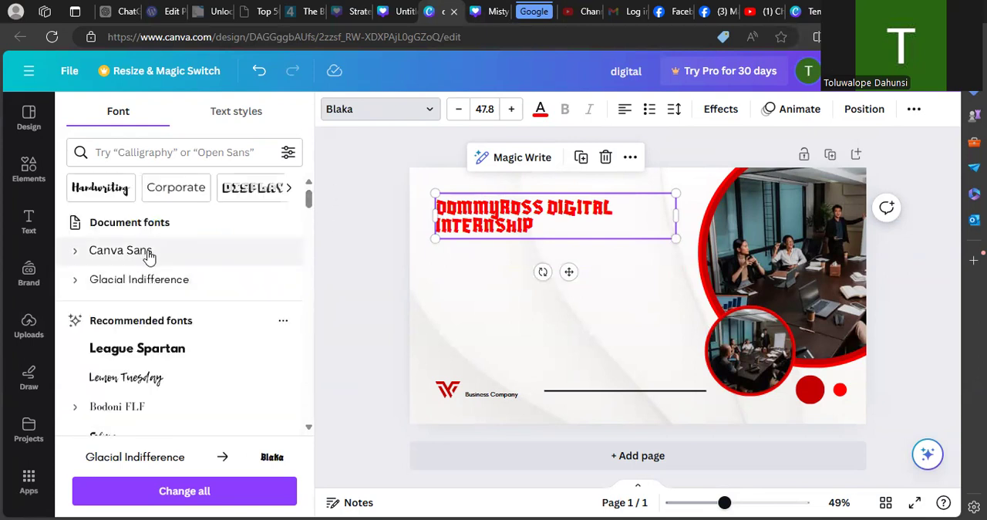
- Try the recommended fonts Lemon Tuesday, Bodoni FLF, Selima and Libre Baskerville on the red heading
{"action": "left_click", "coordinate": [135, 379]}
{"action": "left_click", "coordinate": [132, 406]}
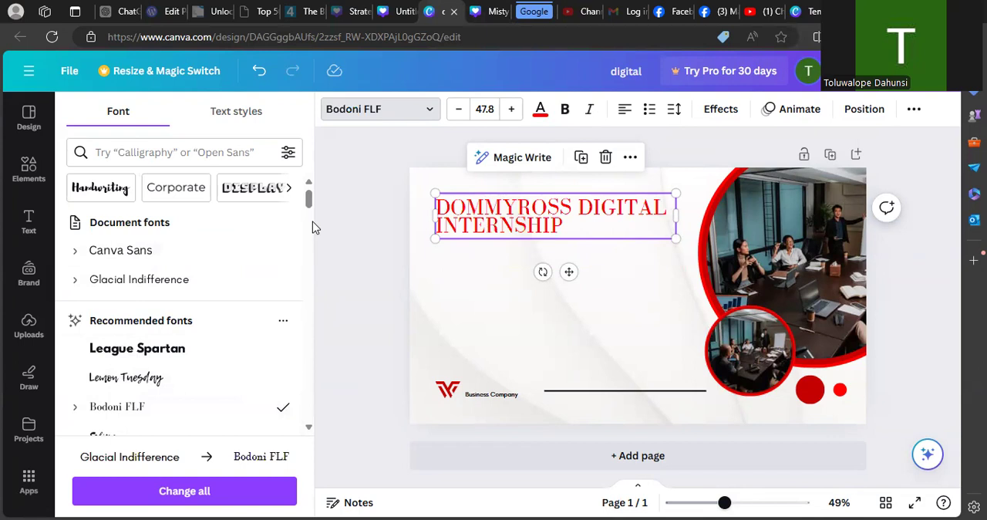
{"action": "left_click_drag", "start_coordinate": [311, 199], "coordinate": [311, 209]}
{"action": "left_click", "coordinate": [188, 291]}
{"action": "left_click", "coordinate": [190, 331]}
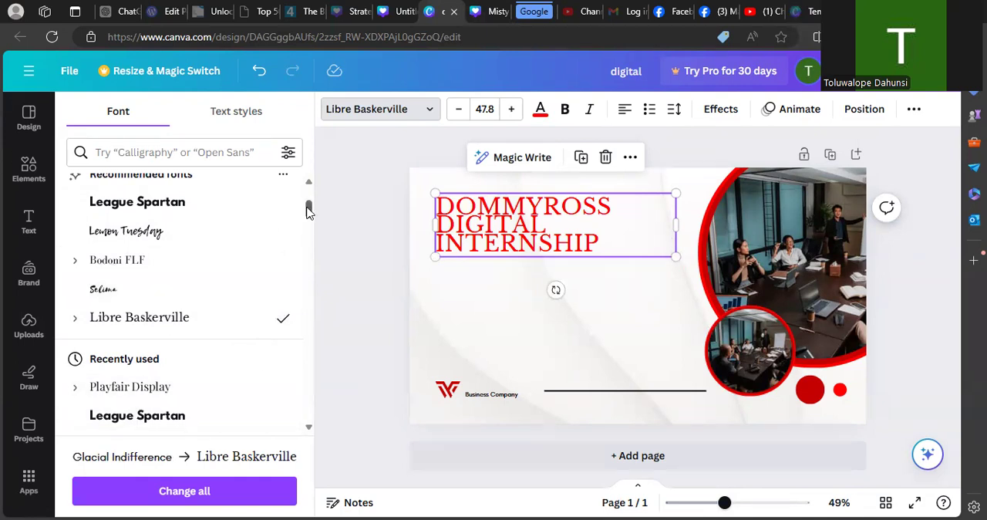
- Try the Heading and Subheading document text styles on the red heading, and apply the Body style
{"action": "left_click_drag", "start_coordinate": [308, 210], "coordinate": [308, 193]}
{"action": "left_click", "coordinate": [236, 116]}
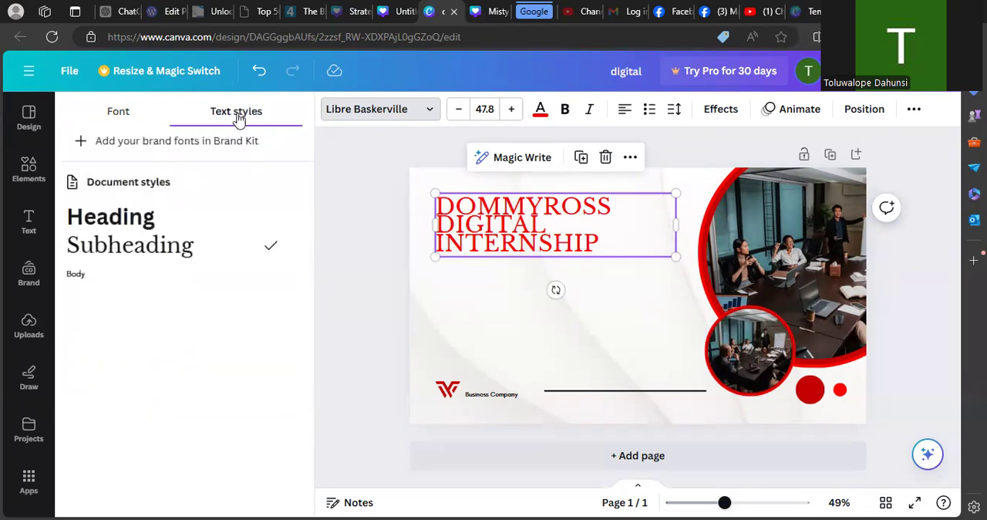
{"action": "left_click", "coordinate": [139, 228]}
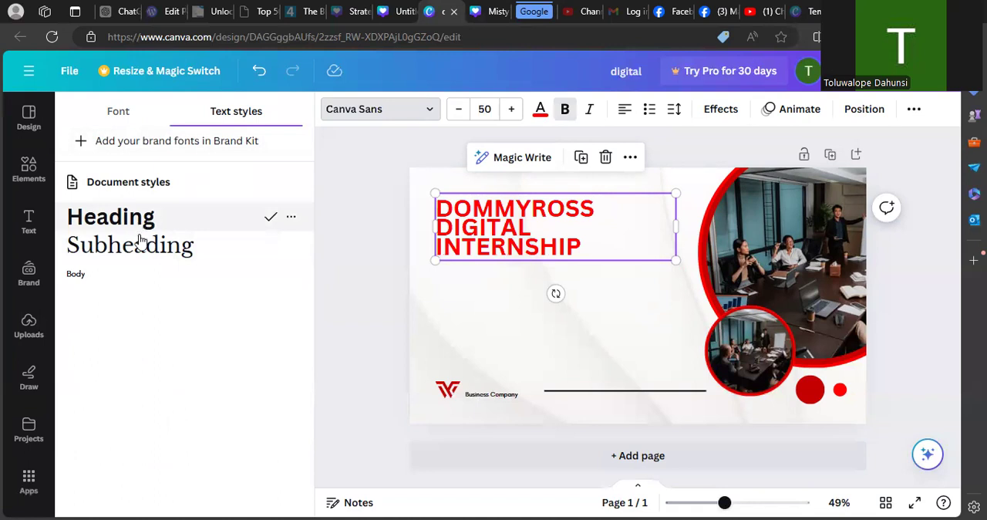
{"action": "left_click", "coordinate": [140, 247]}
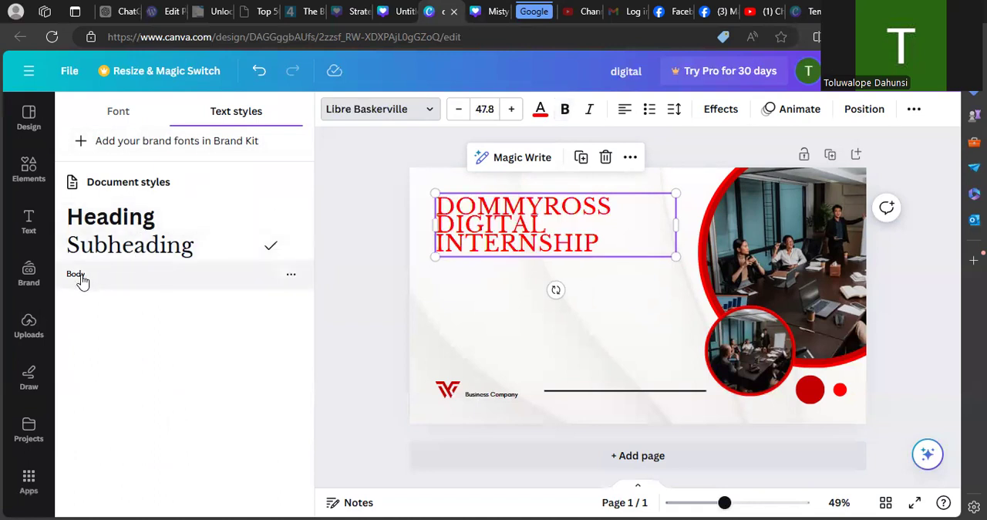
{"action": "left_click", "coordinate": [80, 280]}
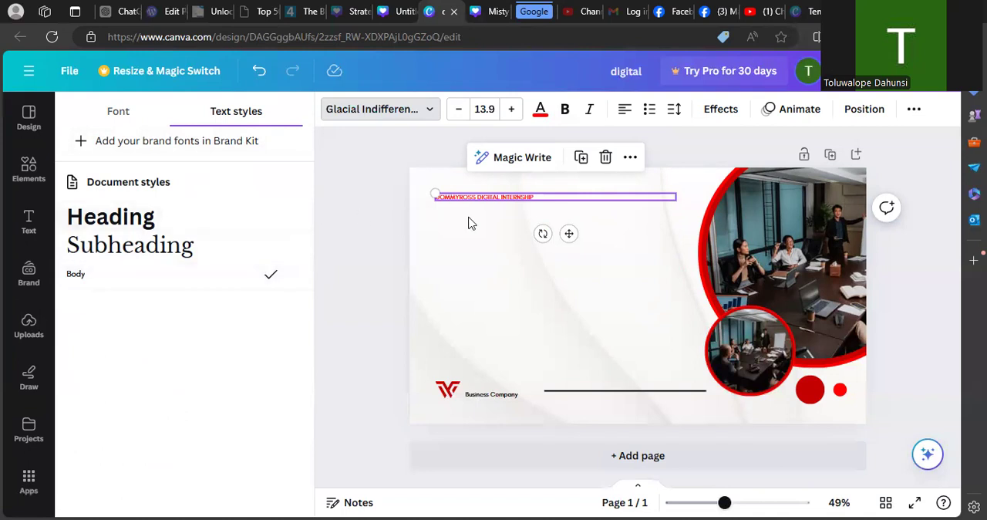
- Reselect the DOMMYROSS DIGITAL INTERNSHIP heading, increase its font size to 47.9 and open its text for editing
{"action": "left_click", "coordinate": [495, 210]}
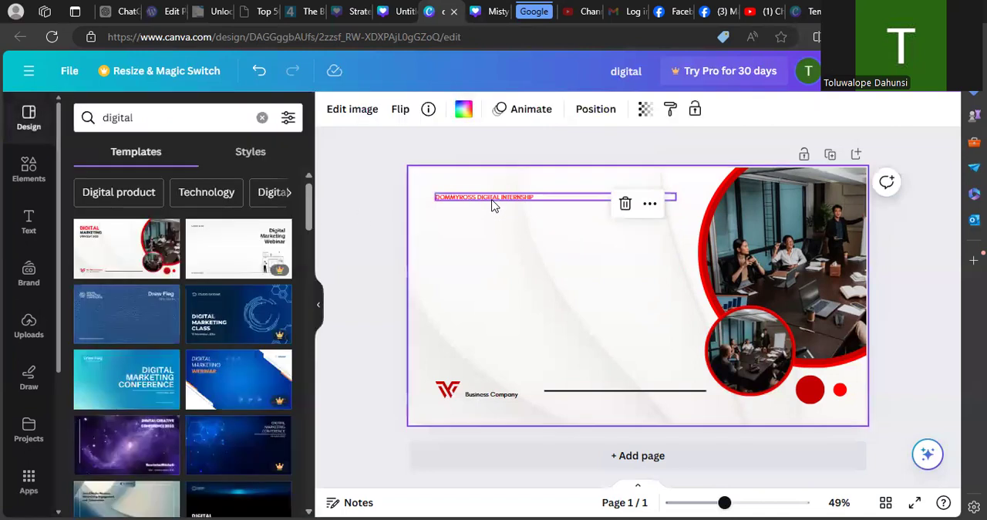
{"action": "left_click", "coordinate": [494, 206]}
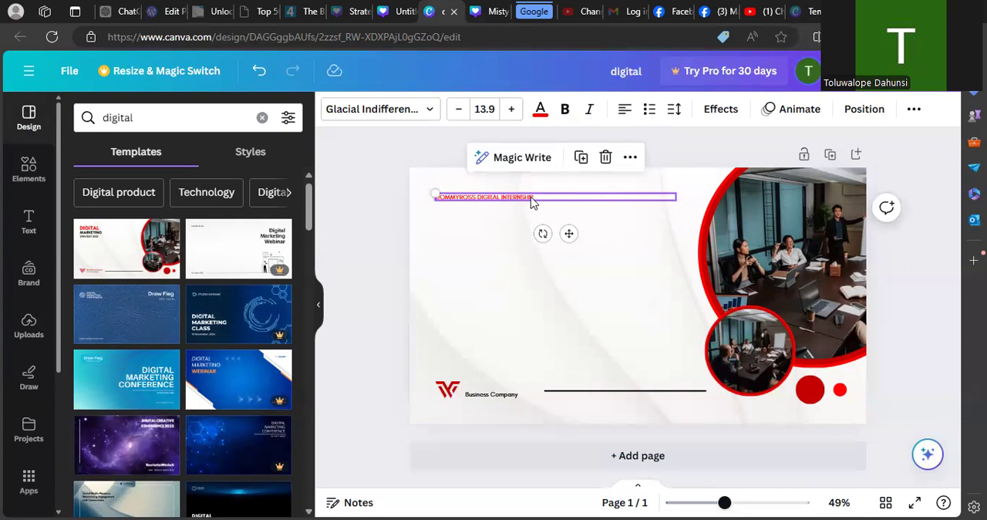
{"action": "left_click", "coordinate": [506, 116]}
{"action": "left_click", "coordinate": [505, 116]}
{"action": "left_click", "coordinate": [506, 116]}
{"action": "left_click", "coordinate": [505, 117]}
{"action": "left_click", "coordinate": [506, 117]}
{"action": "left_click", "coordinate": [506, 117]}
{"action": "left_click", "coordinate": [506, 117]}
{"action": "left_click", "coordinate": [506, 117]}
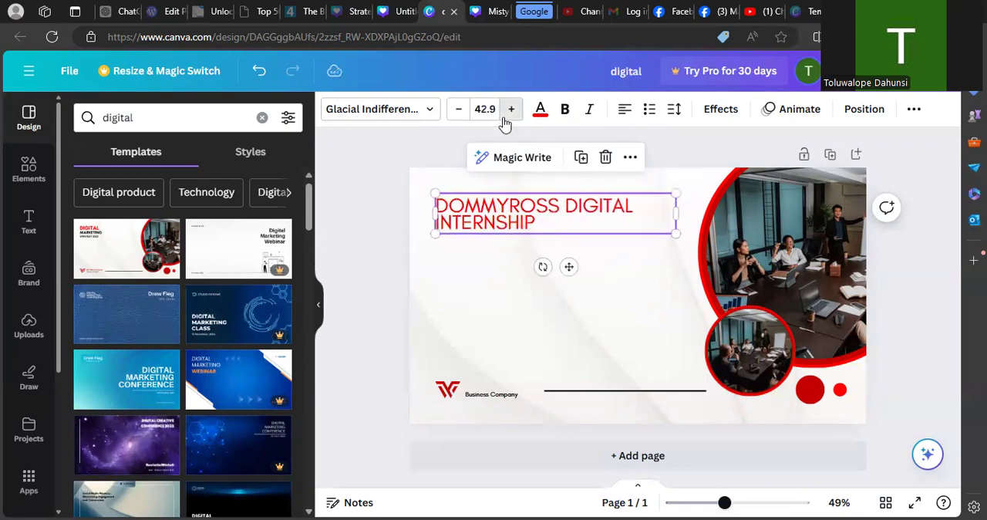
{"action": "left_click", "coordinate": [506, 117]}
{"action": "left_click", "coordinate": [566, 200]}
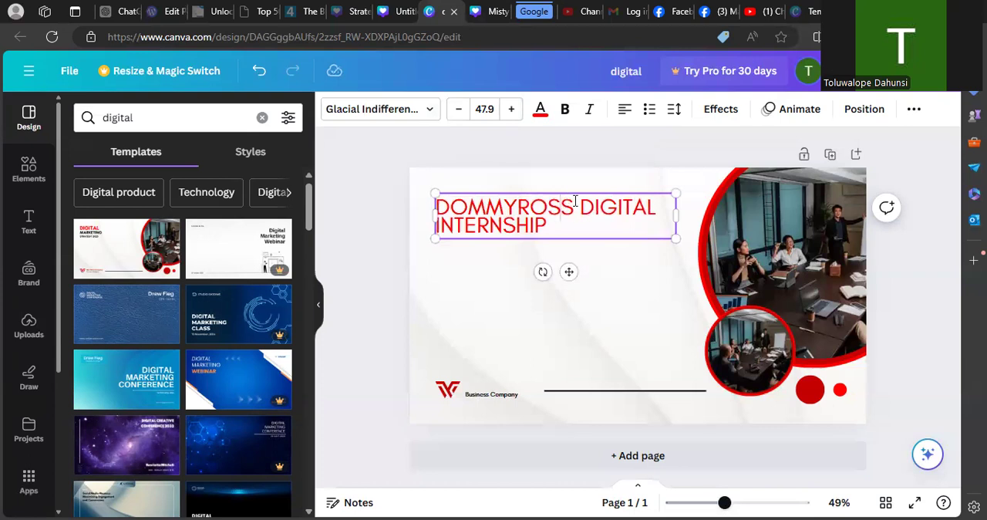
- Delete part of DOMMYROSS in the red heading and retype it so the heading reads DOMMYROSS DIGITAL INTERNSHIP
{"action": "key", "text": "BackSpace"}
{"action": "key", "text": "BackSpace"}
{"action": "key", "text": "BackSpace"}
{"action": "key", "text": "BackSpace"}
{"action": "key", "text": "BackSpace"}
{"action": "key", "text": "BackSpace"}
{"action": "key", "text": "BackSpace"}
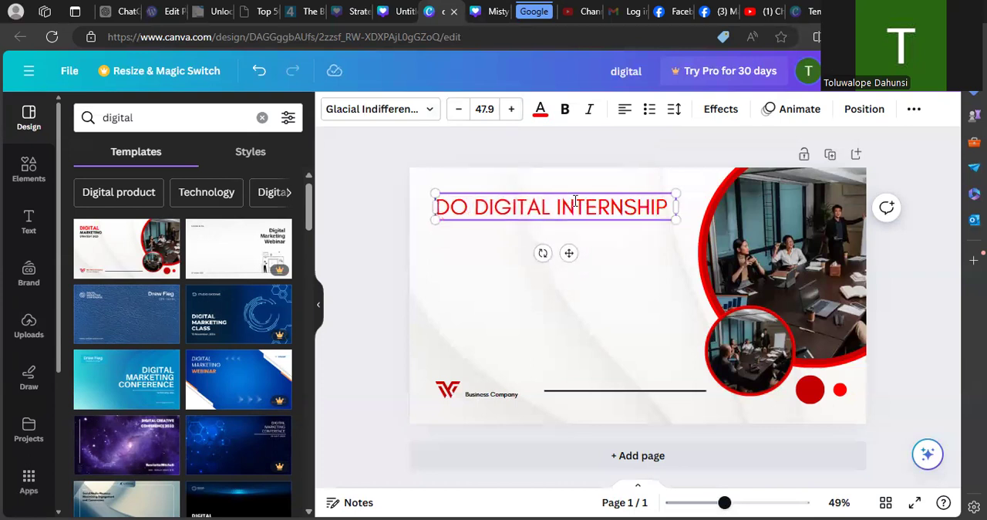
{"action": "key", "text": "BackSpace"}
{"action": "type", "text": "OI"}
{"action": "key", "text": "BackSpace"}
{"action": "key", "text": "BackSpace"}
{"action": "type", "text": "OMM"}
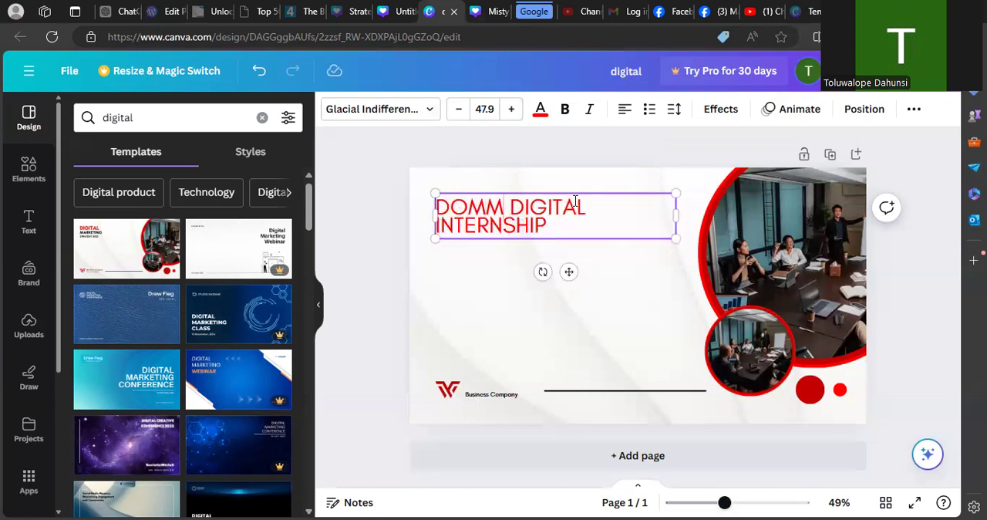
{"action": "type", "text": "YROSS"}
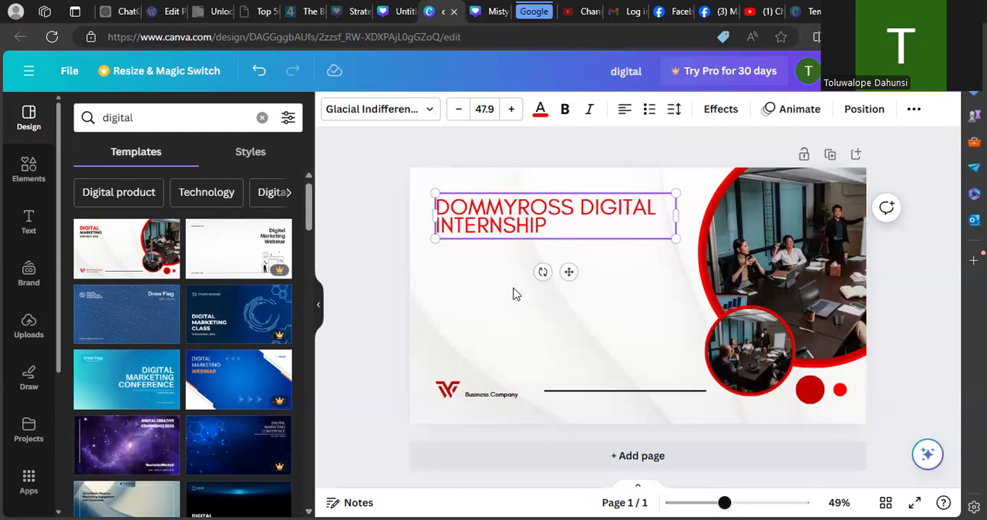
- Reselect the DOMMYROSS DIGITAL INTERNSHIP heading and narrow its text box to fit the first line
{"action": "left_click", "coordinate": [394, 309]}
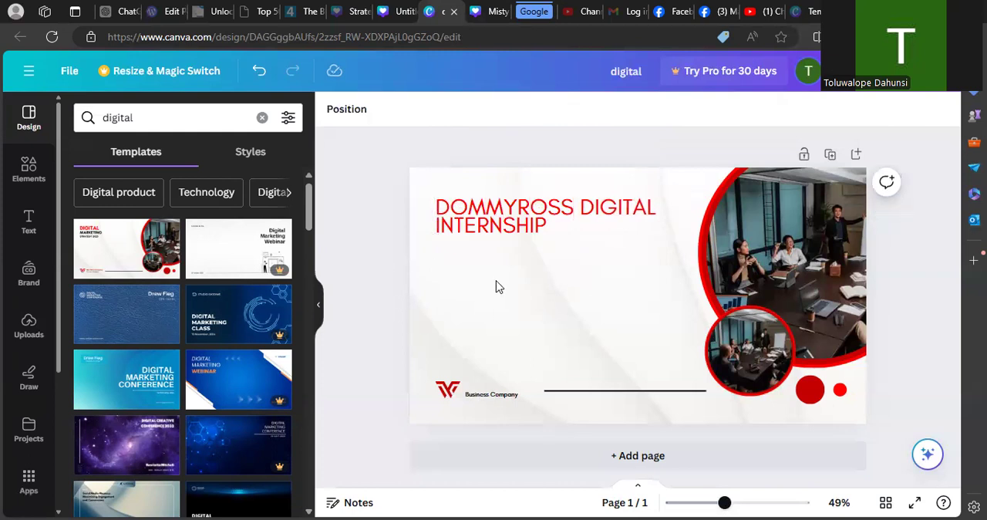
{"action": "left_click", "coordinate": [501, 207]}
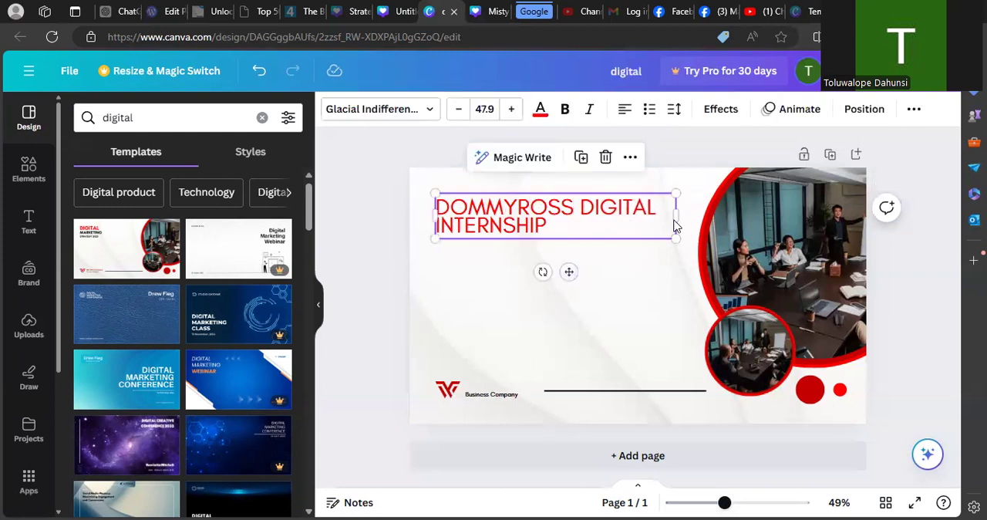
{"action": "left_click_drag", "start_coordinate": [677, 216], "coordinate": [659, 209]}
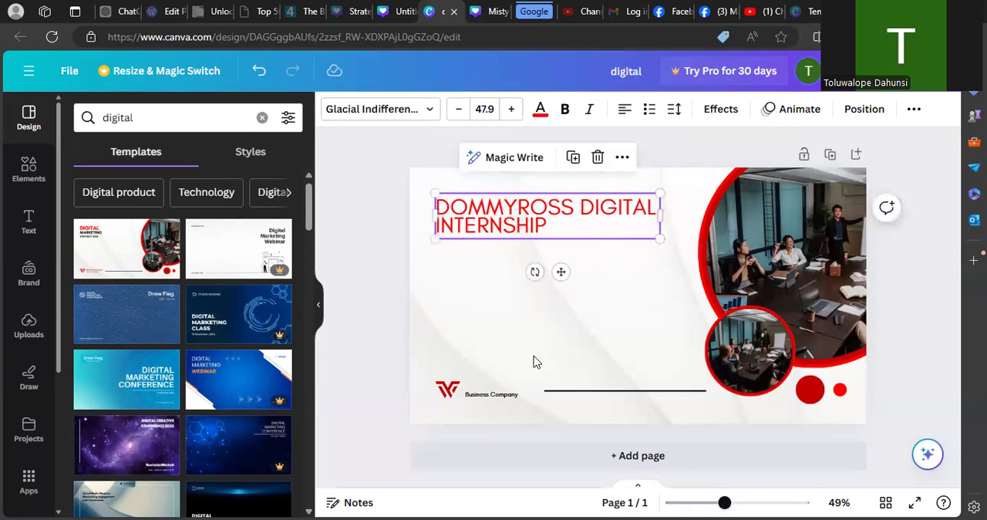
- Delete the Business Company text and the red logo beside it from the design
{"action": "left_click", "coordinate": [498, 386]}
{"action": "left_click", "coordinate": [496, 394]}
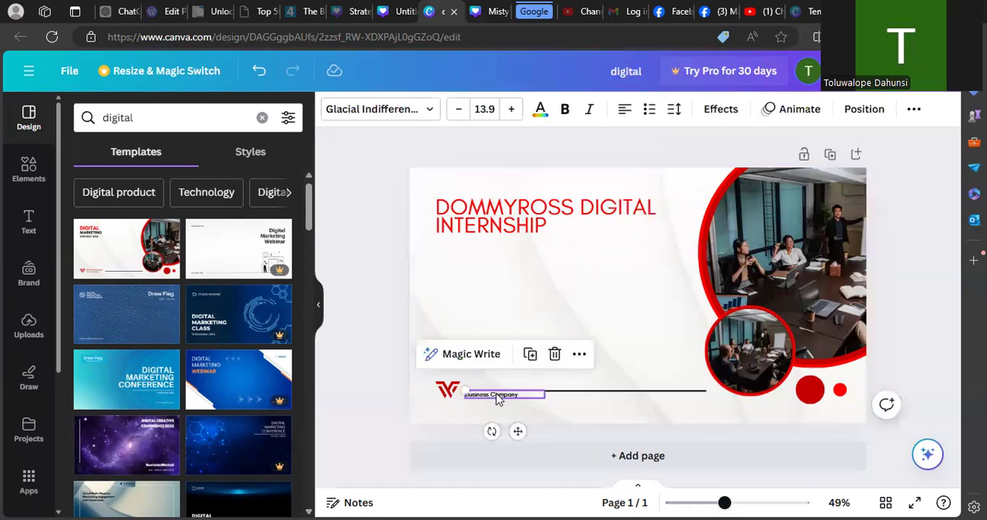
{"action": "key", "text": "Delete"}
{"action": "left_click", "coordinate": [454, 387]}
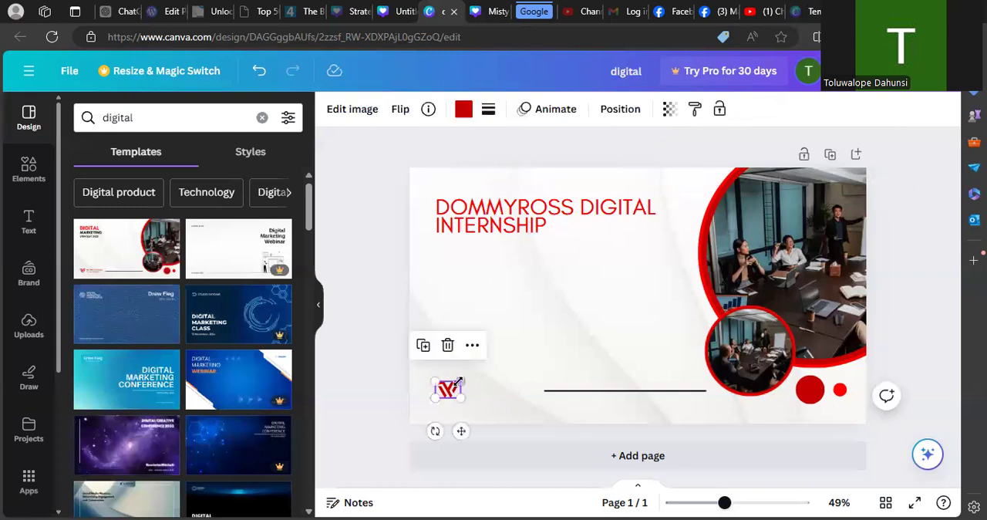
{"action": "key", "text": "Delete"}
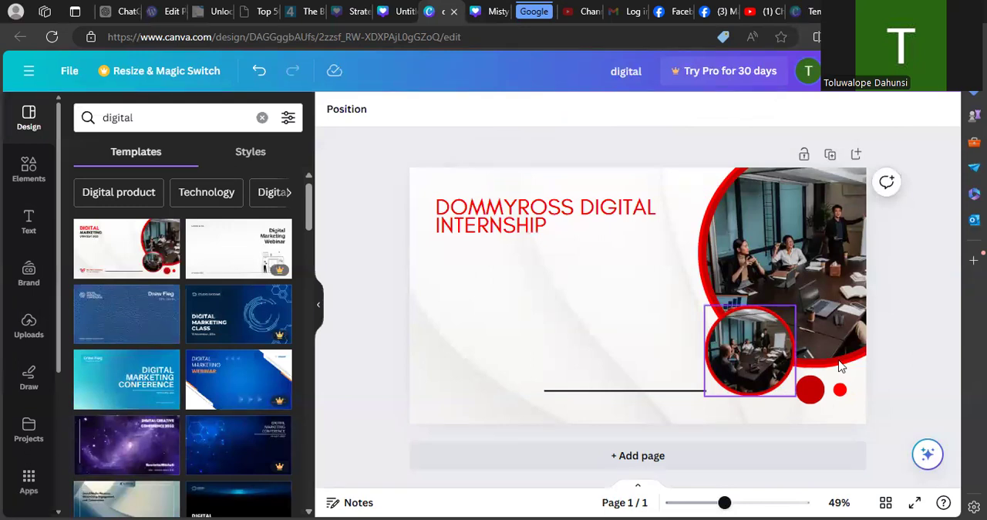
- Duplicate the pair of red circles and place the copies in the design's lower-left corner, level with the originals
{"action": "left_click", "coordinate": [823, 390]}
{"action": "left_click_drag", "start_coordinate": [879, 427], "coordinate": [783, 364]}
{"action": "left_click_drag", "start_coordinate": [881, 425], "coordinate": [801, 380]}
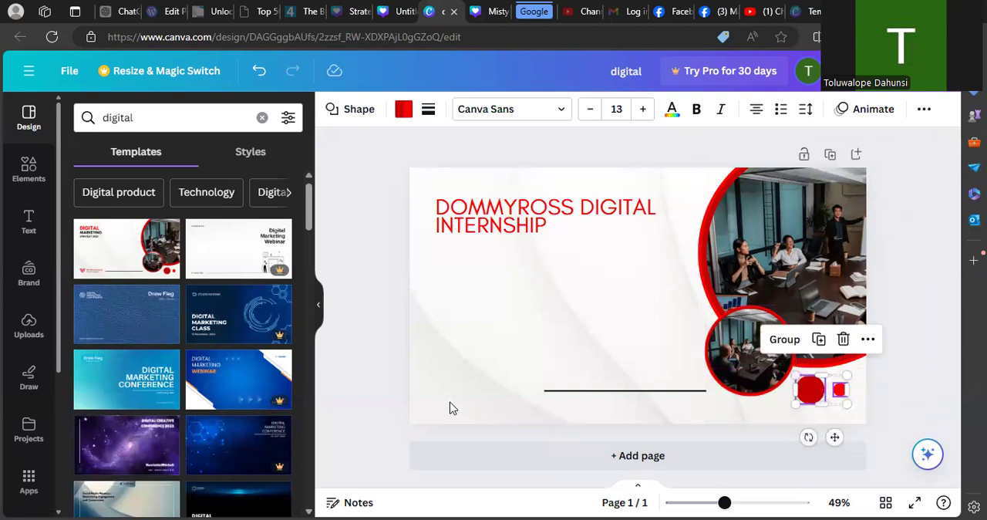
{"action": "key", "text": "ctrl+v"}
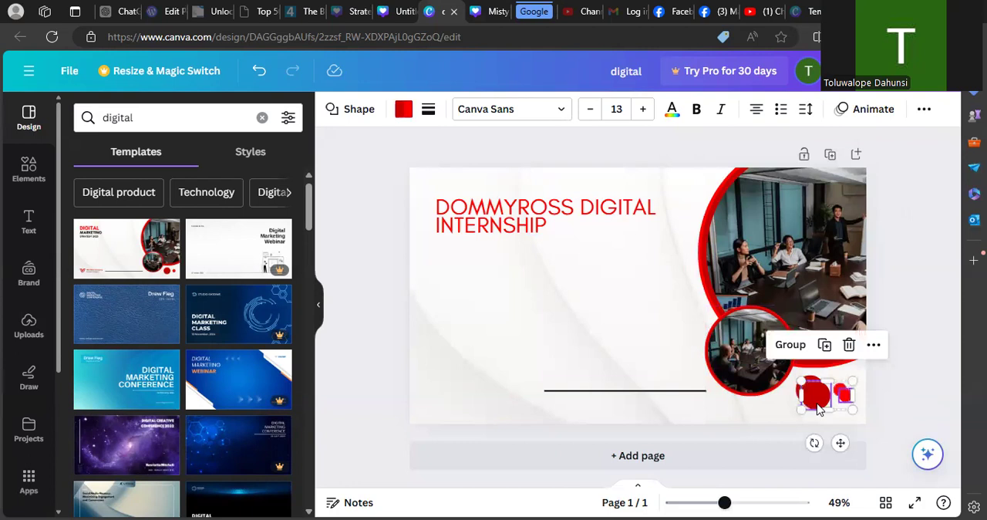
{"action": "left_click_drag", "start_coordinate": [815, 400], "coordinate": [444, 399]}
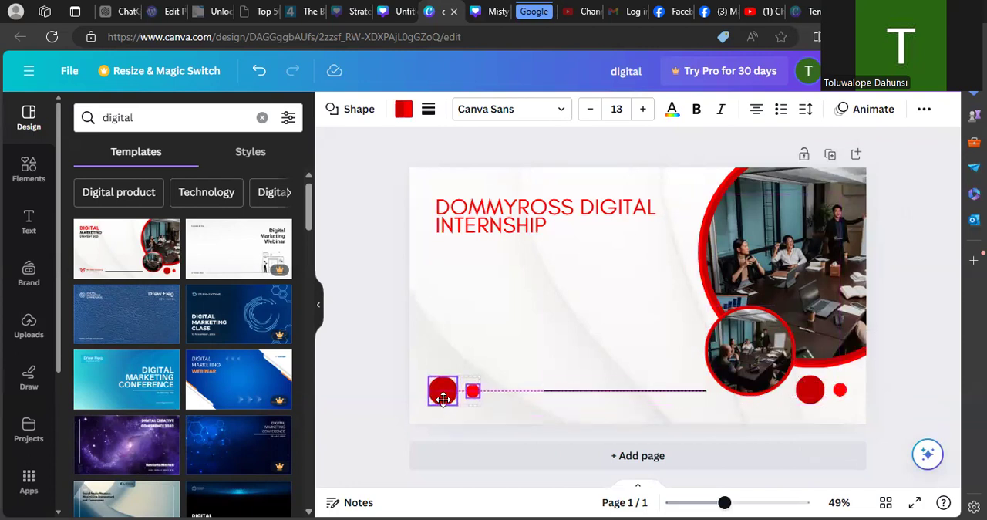
{"action": "left_click_drag", "start_coordinate": [443, 399], "coordinate": [444, 398]}
{"action": "left_click", "coordinate": [386, 394]}
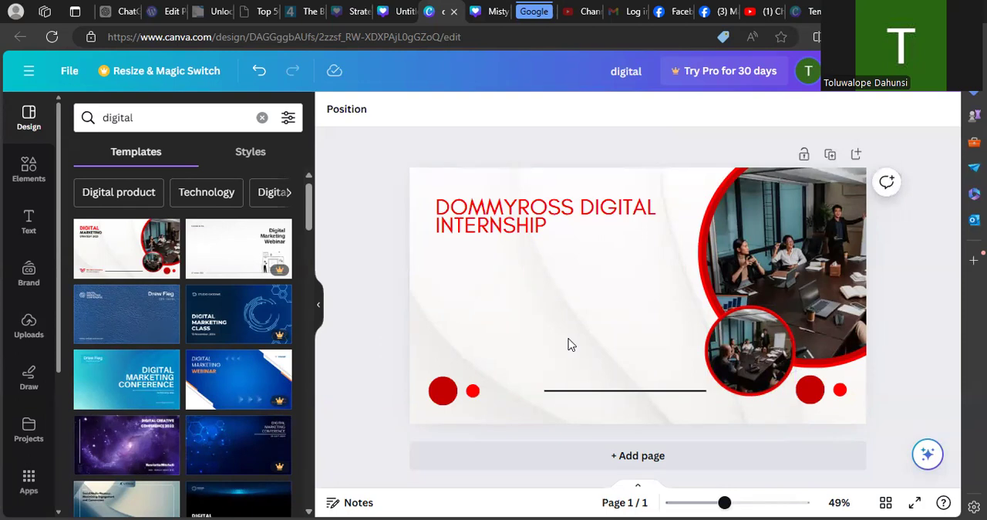
- Browse the Zoom background templates found for digital, without applying one
{"action": "left_click", "coordinate": [515, 224]}
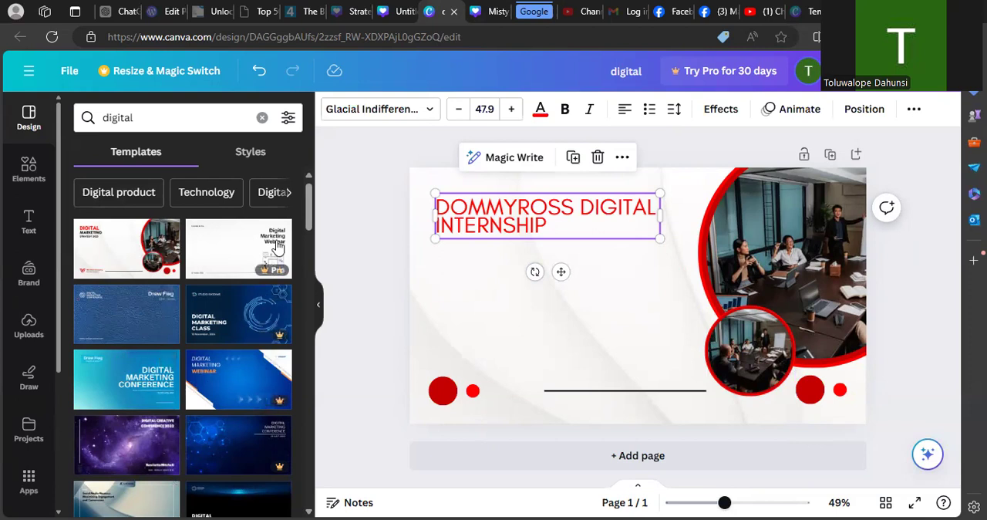
{"action": "left_click_drag", "start_coordinate": [307, 218], "coordinate": [319, 314]}
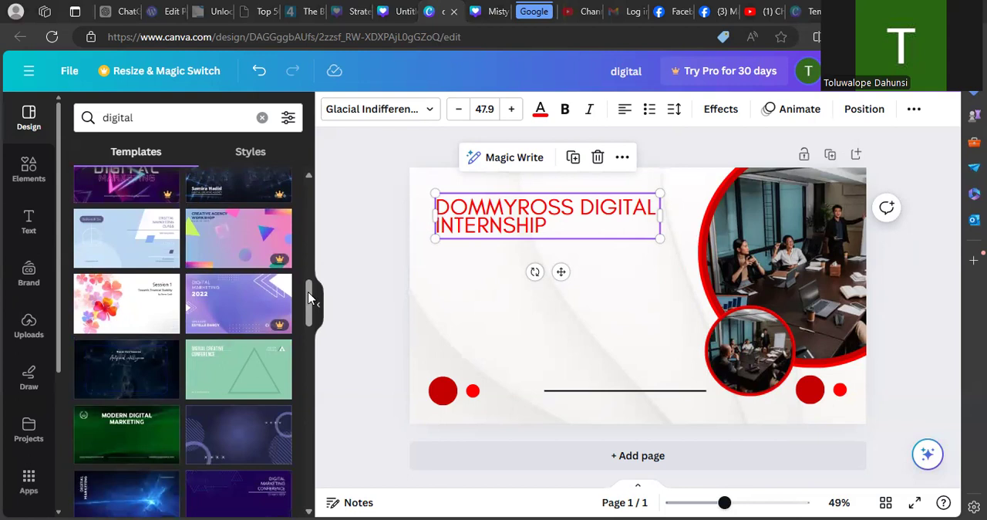
{"action": "left_click_drag", "start_coordinate": [308, 297], "coordinate": [310, 318]}
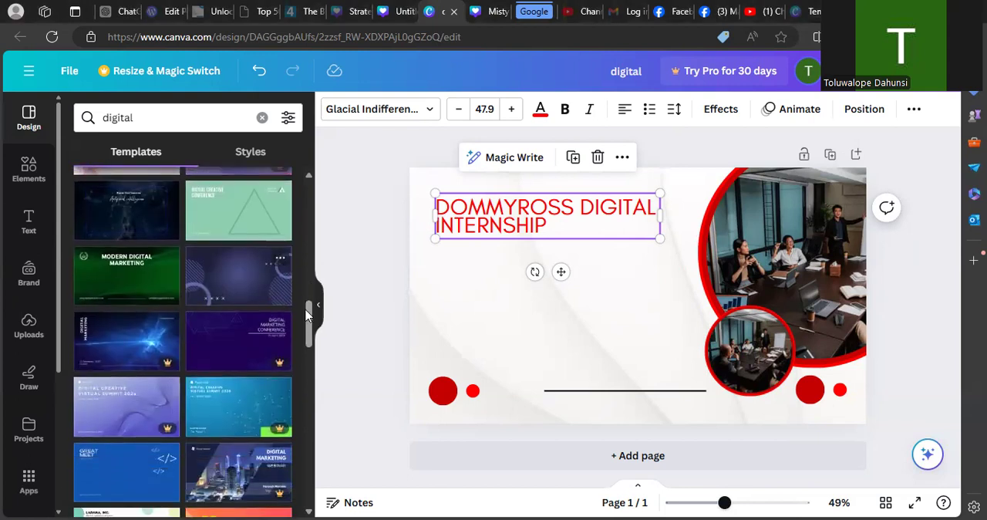
{"action": "left_click_drag", "start_coordinate": [307, 312], "coordinate": [337, 370]}
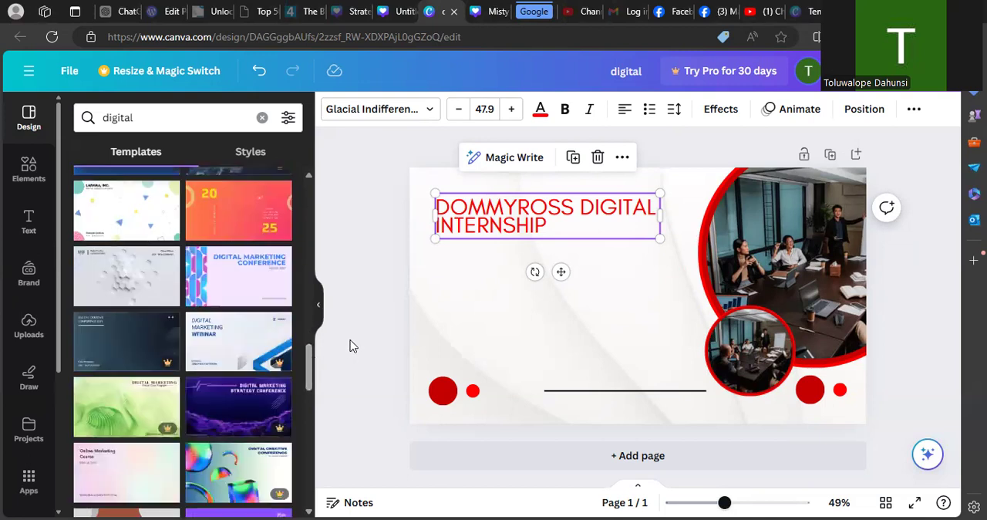
{"action": "left_click", "coordinate": [363, 344]}
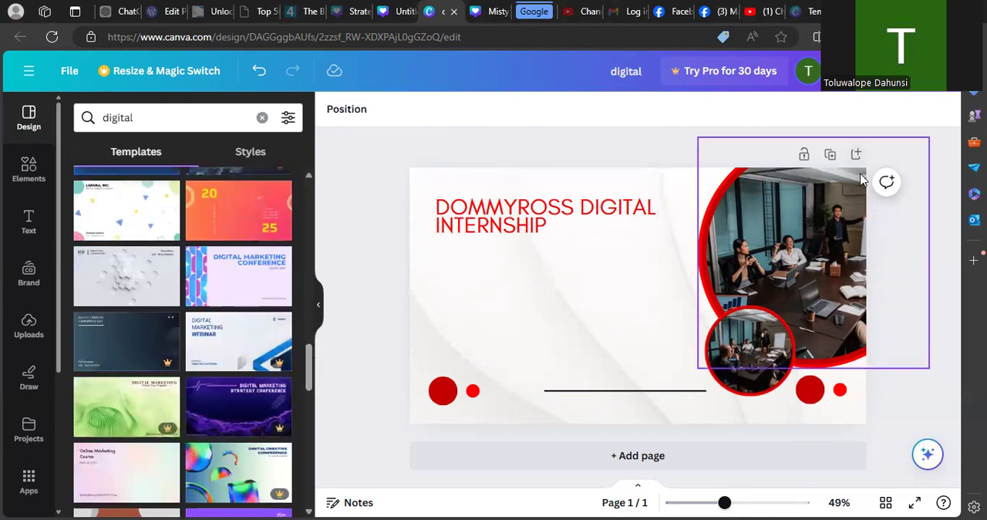
{"action": "left_click", "coordinate": [782, 236]}
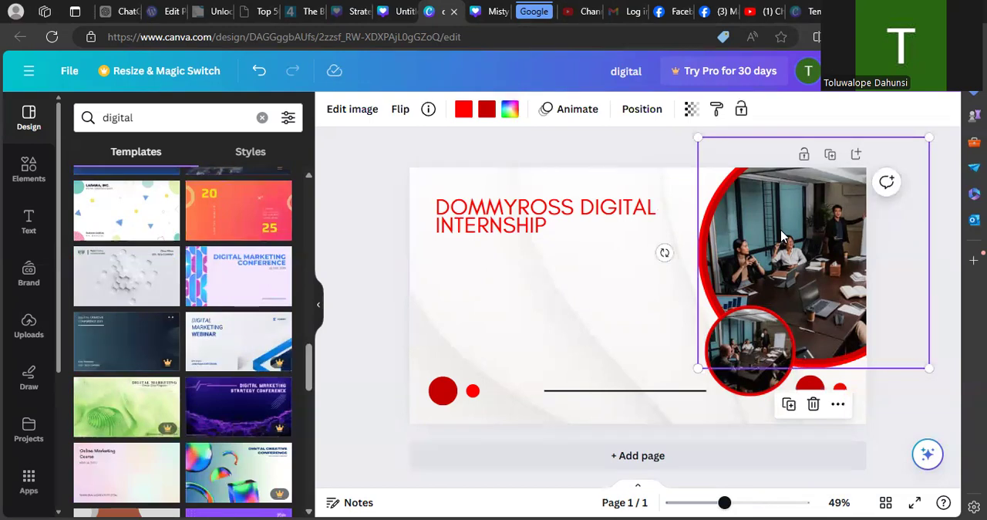
{"action": "left_click", "coordinate": [257, 74]}
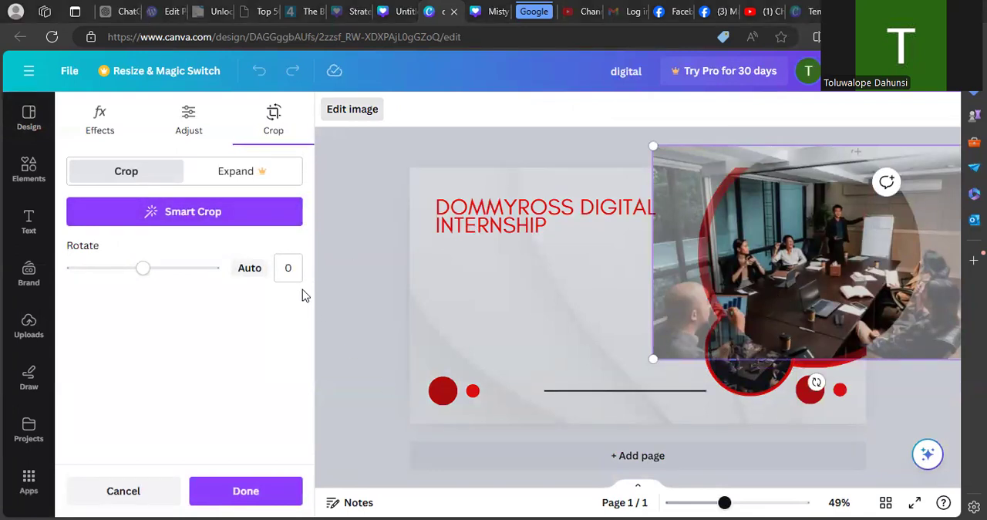
{"action": "left_click", "coordinate": [147, 491]}
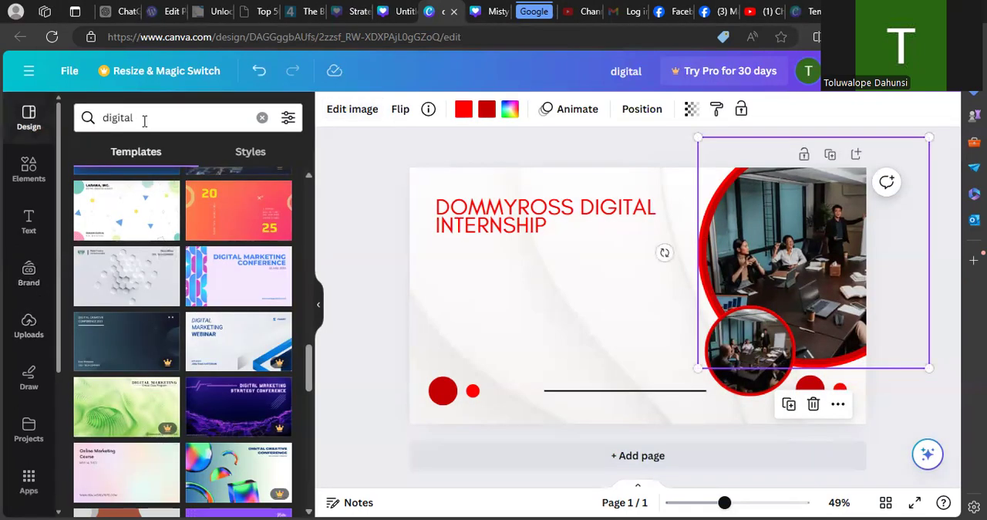
- Clear the template search, look through all font sets in the styles, and apply the Ovo and Now set to the heading
{"action": "left_click", "coordinate": [261, 117]}
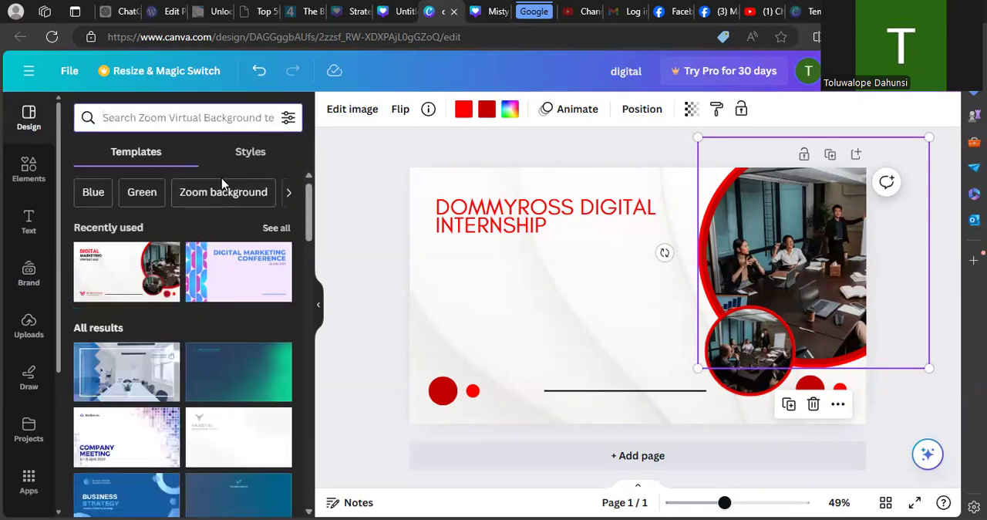
{"action": "left_click", "coordinate": [251, 154]}
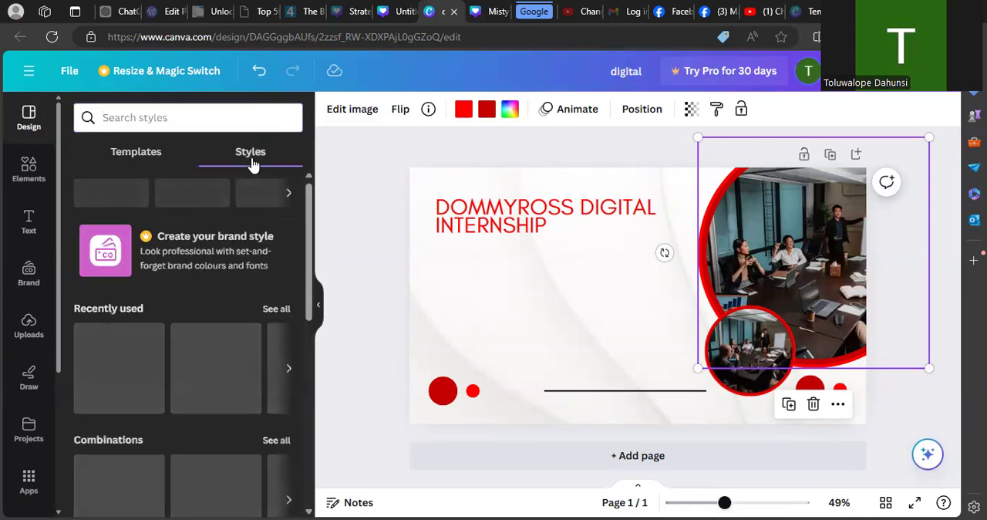
{"action": "left_click_drag", "start_coordinate": [306, 233], "coordinate": [306, 397]}
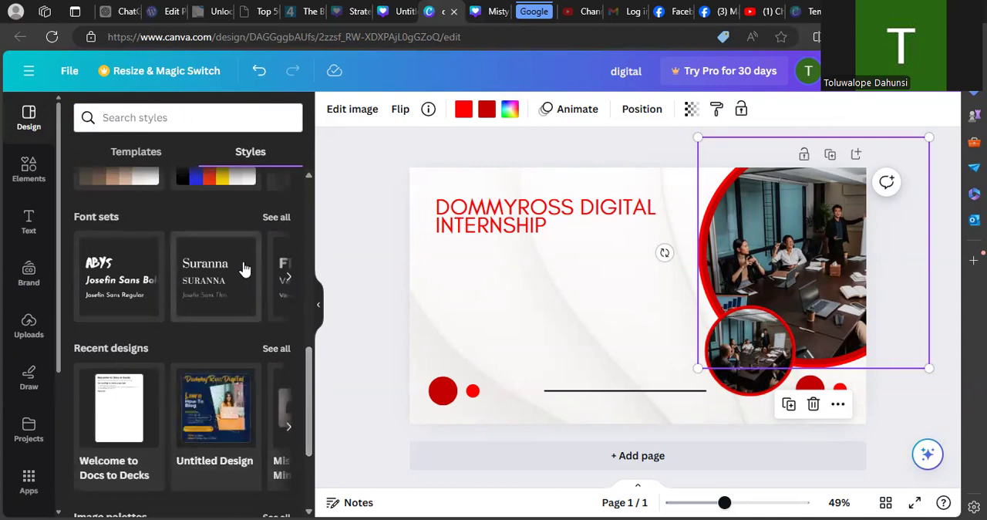
{"action": "left_click", "coordinate": [470, 234]}
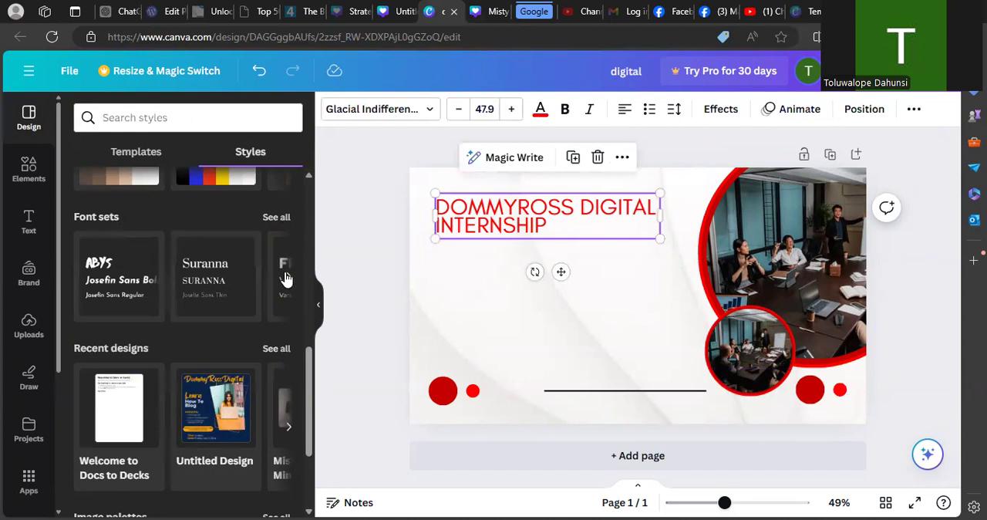
{"action": "left_click", "coordinate": [275, 219]}
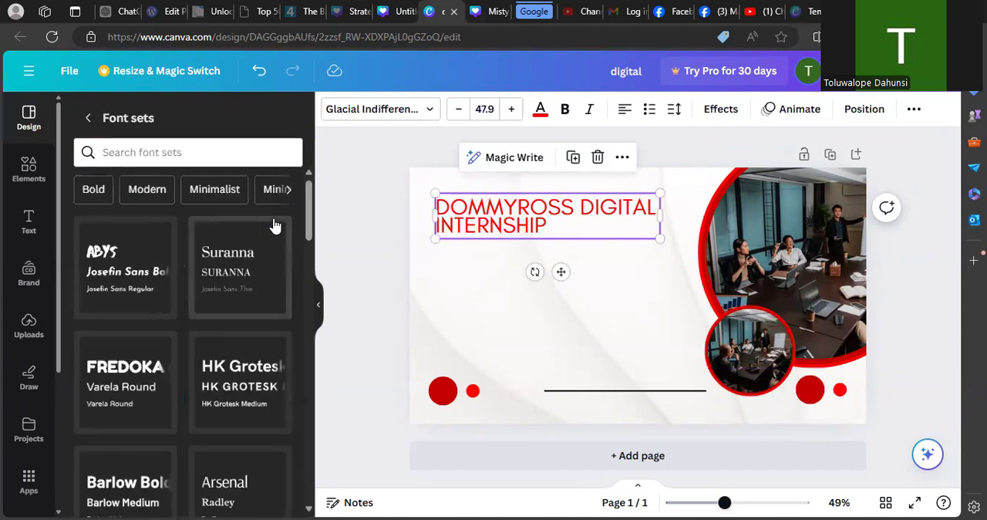
{"action": "left_click_drag", "start_coordinate": [308, 226], "coordinate": [364, 468]}
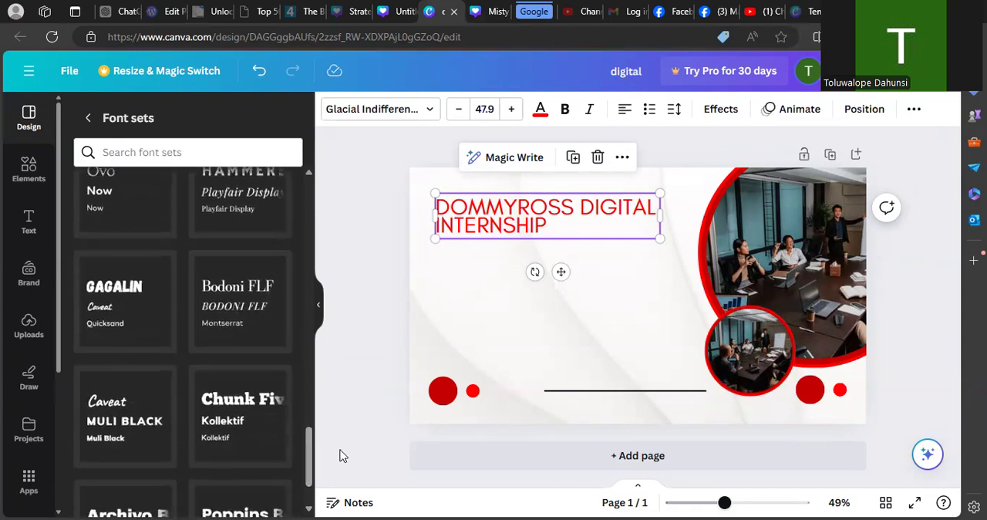
{"action": "left_click_drag", "start_coordinate": [311, 466], "coordinate": [305, 448]}
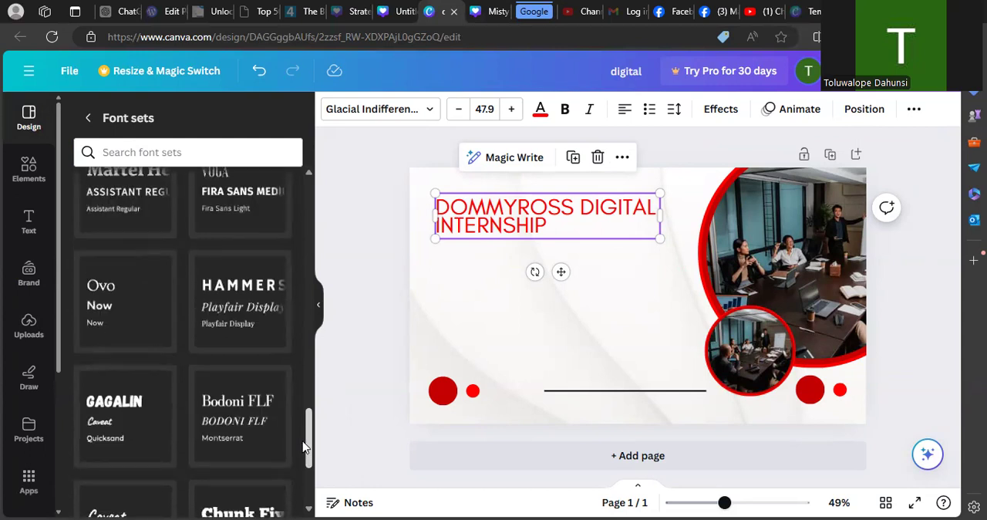
{"action": "left_click_drag", "start_coordinate": [305, 447], "coordinate": [308, 461]}
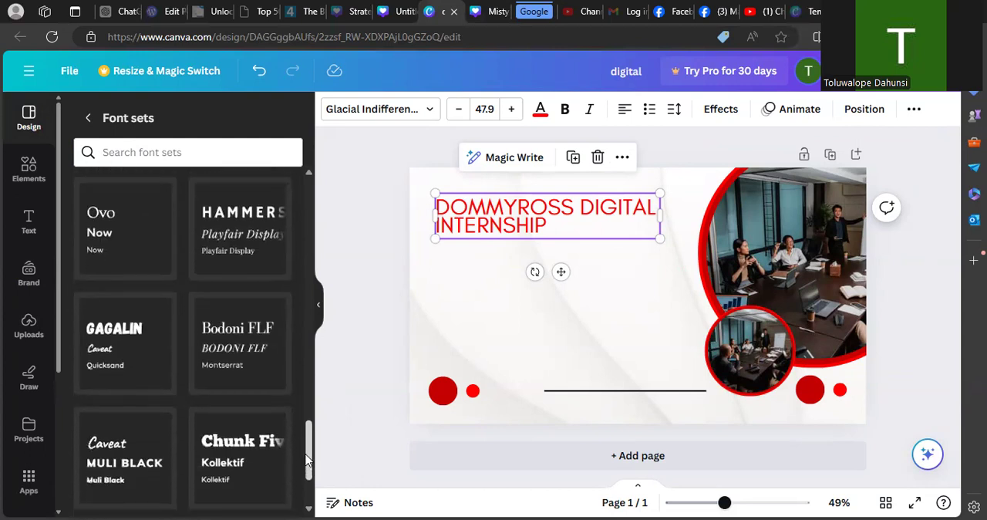
{"action": "left_click", "coordinate": [109, 223]}
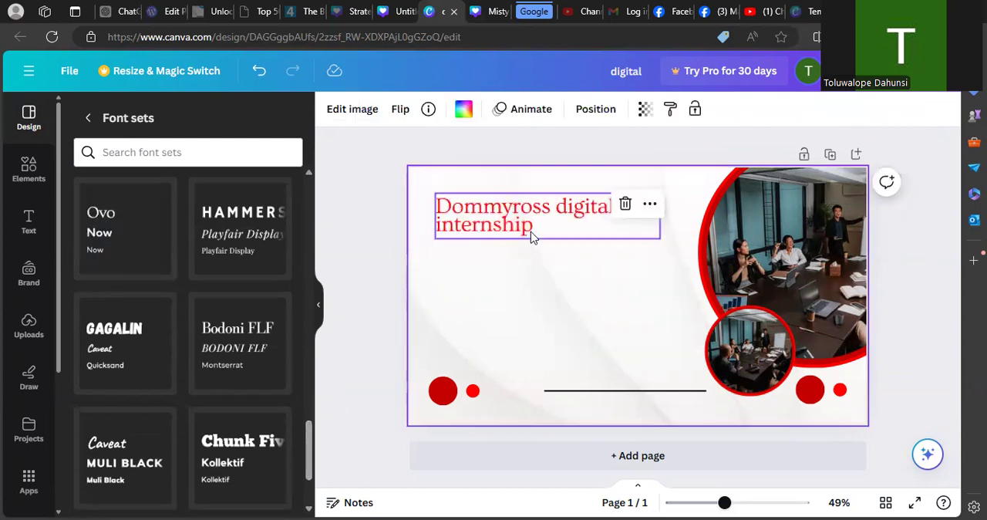
- Change the first word of the heading to DommyRoss, with a capital R
{"action": "left_click", "coordinate": [518, 213]}
{"action": "left_click", "coordinate": [519, 210]}
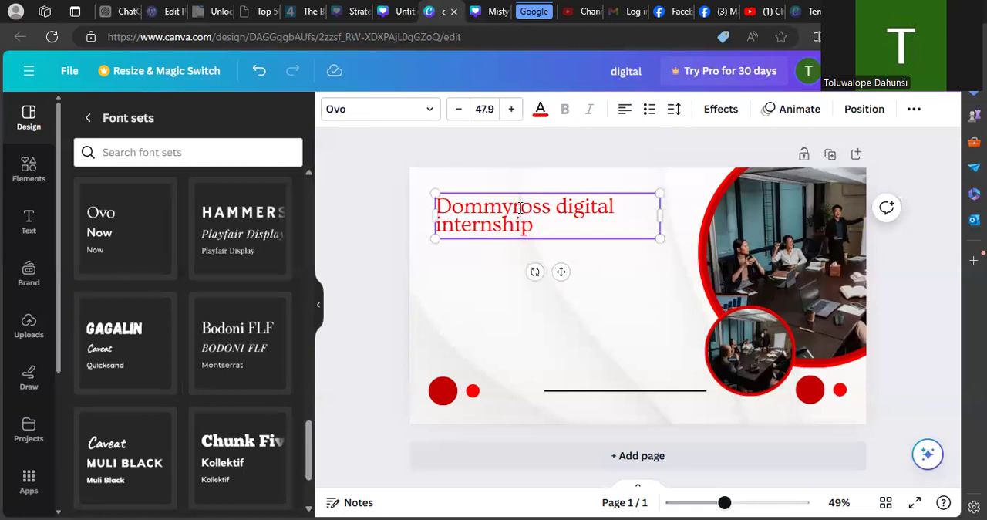
{"action": "key", "text": "BackSpace"}
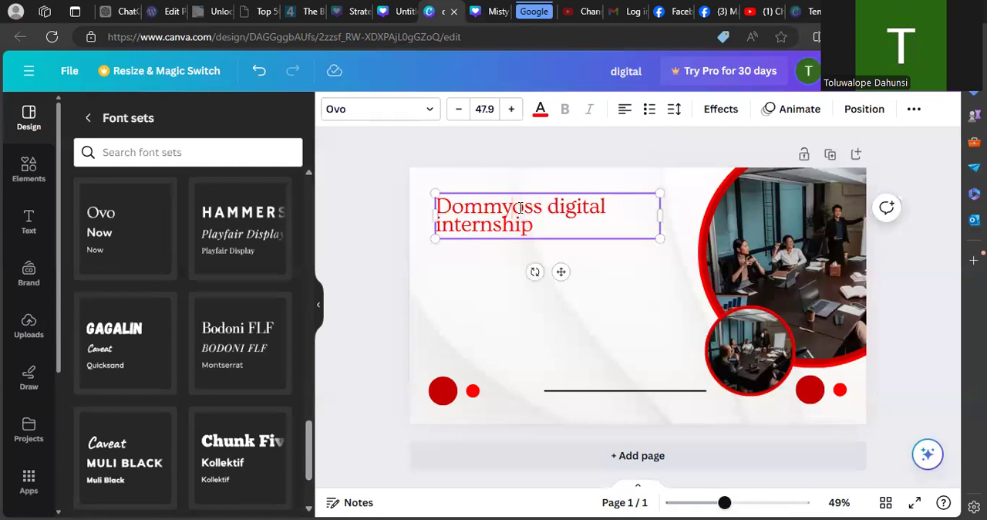
{"action": "key", "text": "shift+Right"}
{"action": "type", "text": "T"}
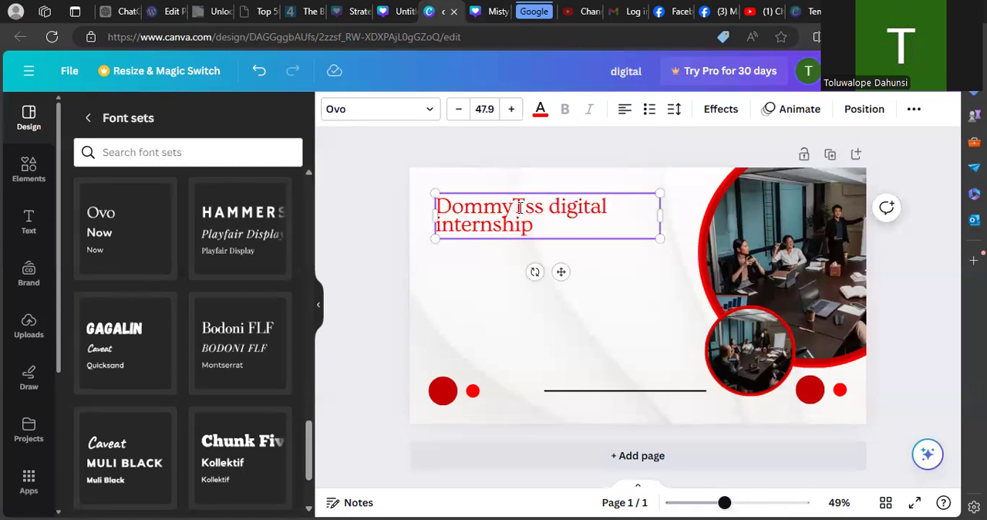
{"action": "key", "text": "BackSpace"}
{"action": "type", "text": "r"}
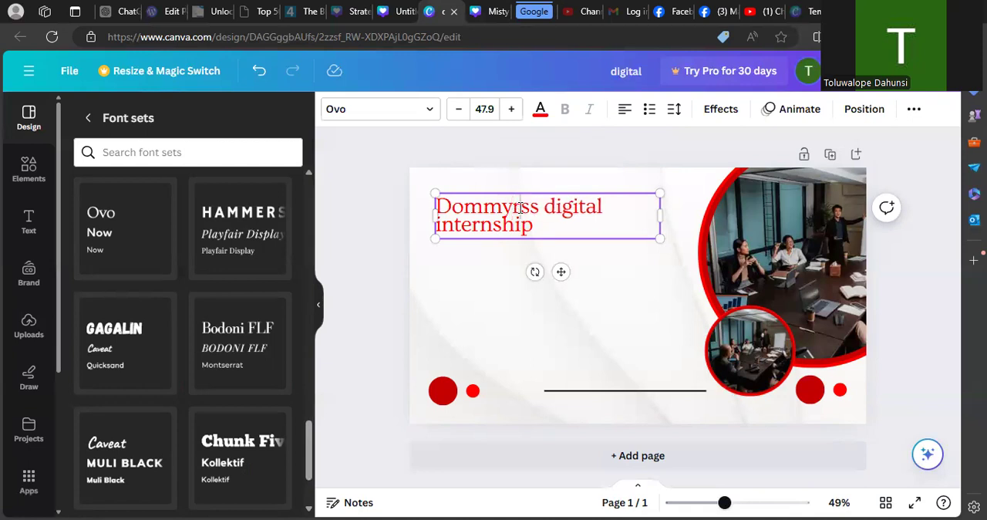
{"action": "key", "text": "BackSpace"}
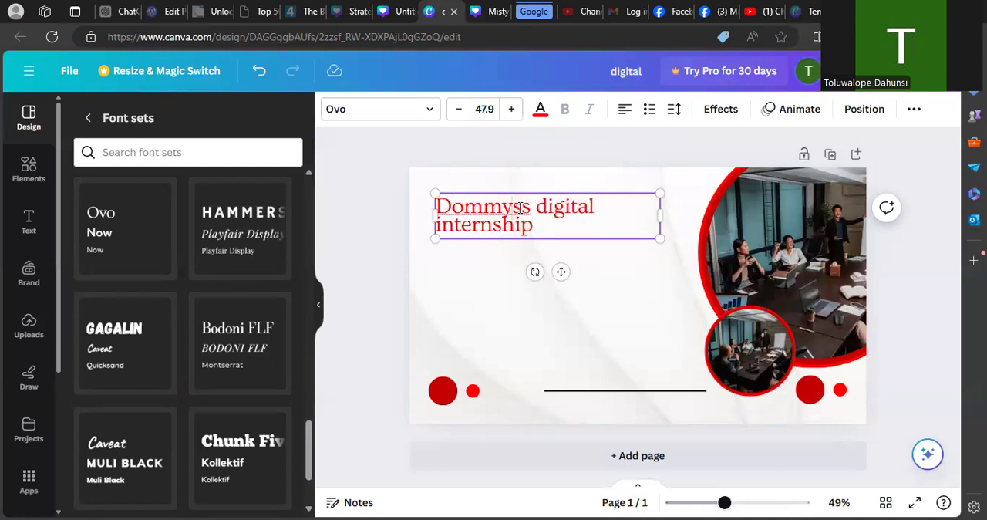
{"action": "type", "text": "E"}
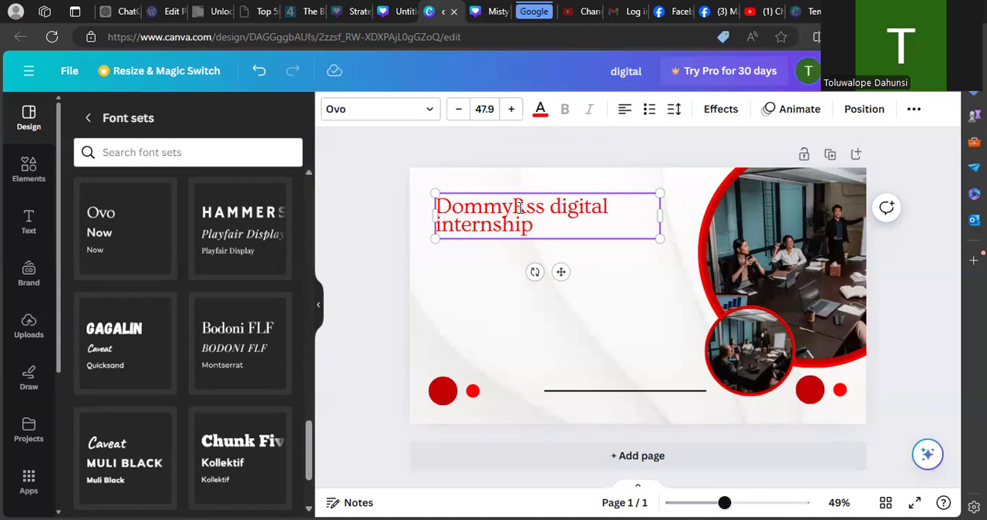
{"action": "type", "text": "o"}
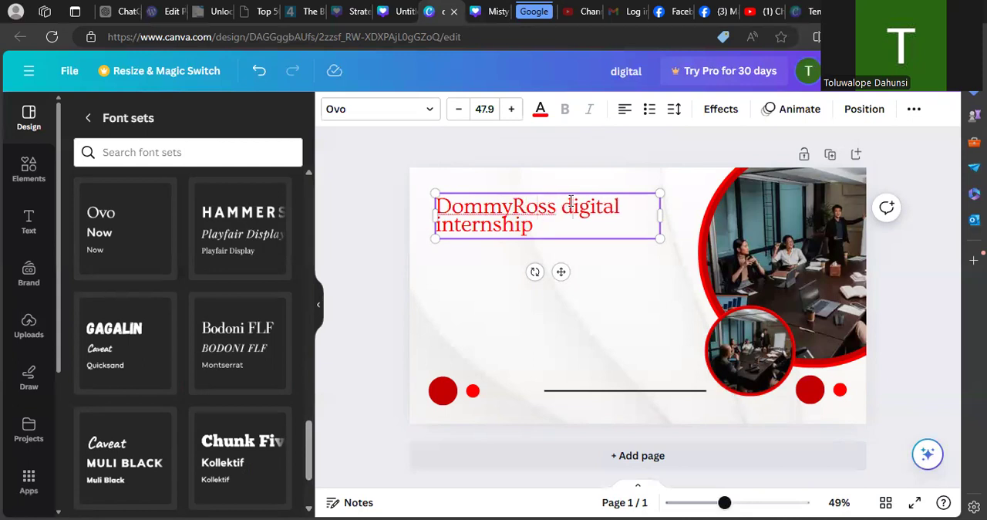
- Capitalise Digital and Internship in the heading and add the word Programme at its end
{"action": "key", "text": "BackSpace"}
{"action": "type", "text": "D"}
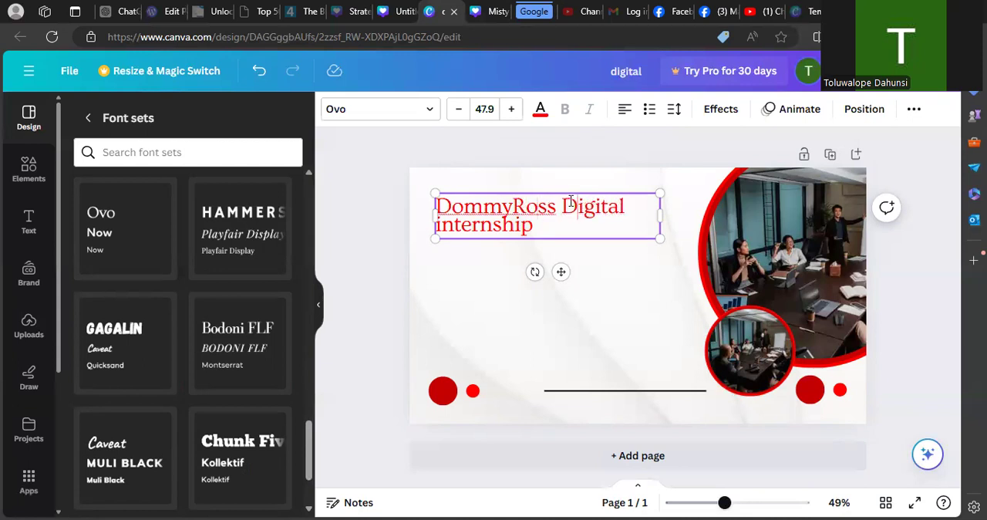
{"action": "left_click", "coordinate": [437, 225]}
{"action": "key", "text": "Delete"}
{"action": "type", "text": "Internship"}
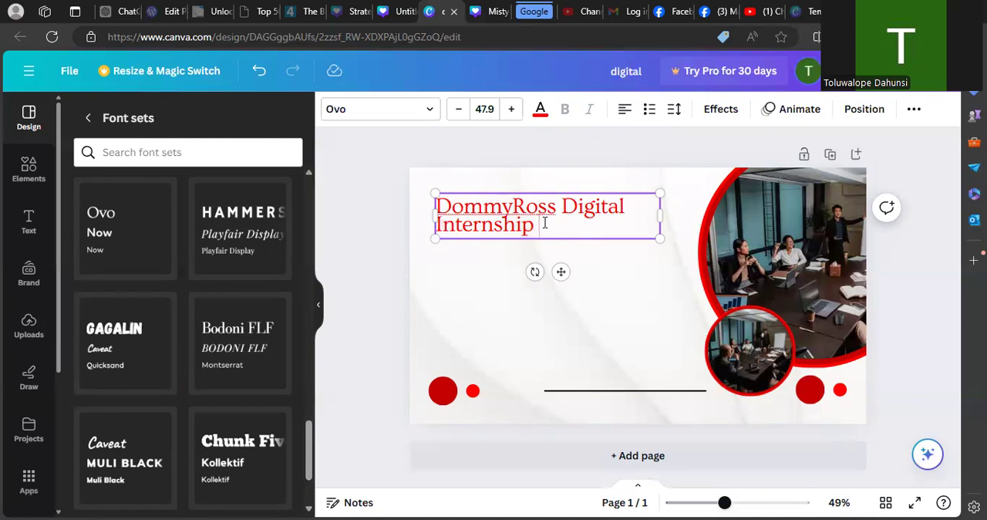
{"action": "type", "text": " Progr"}
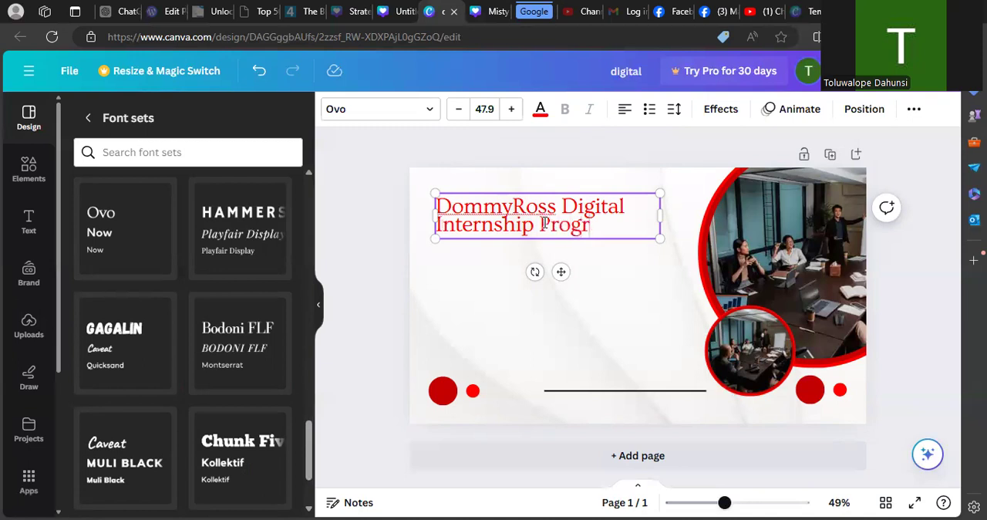
{"action": "type", "text": "amme"}
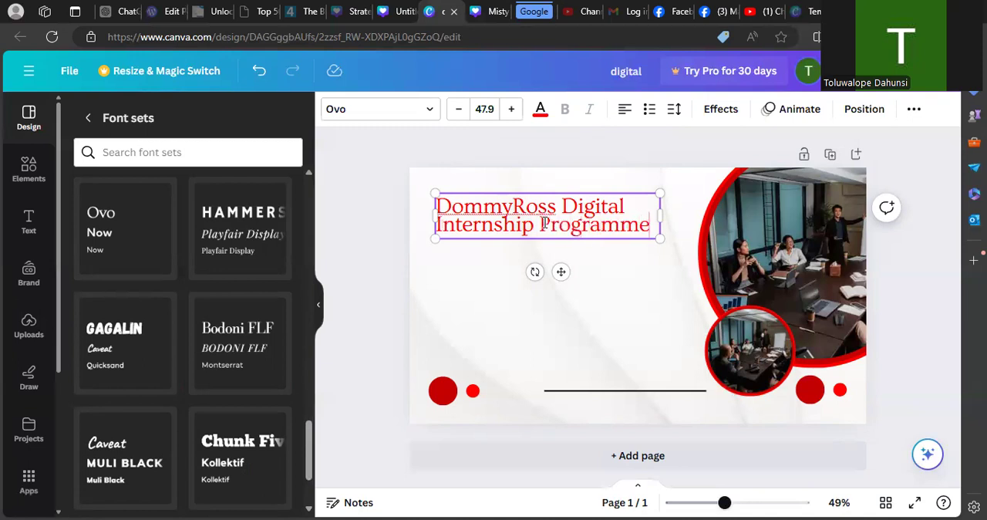
{"action": "left_click", "coordinate": [495, 286]}
- Look through the full set of image palettes in the styles and the Zoom background template categories
{"action": "left_click", "coordinate": [481, 214]}
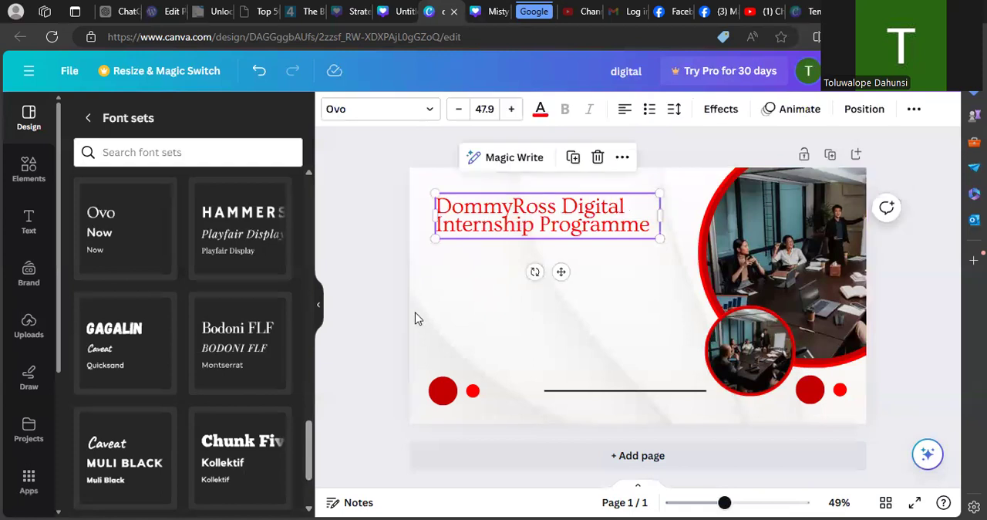
{"action": "left_click", "coordinate": [98, 118]}
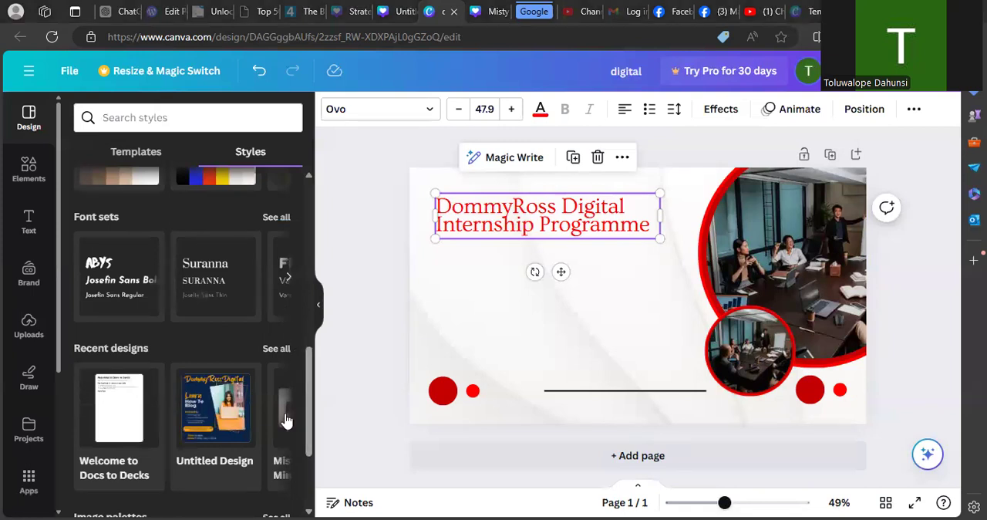
{"action": "scroll", "coordinate": [285, 421], "scroll_direction": "down", "scroll_amount": 2}
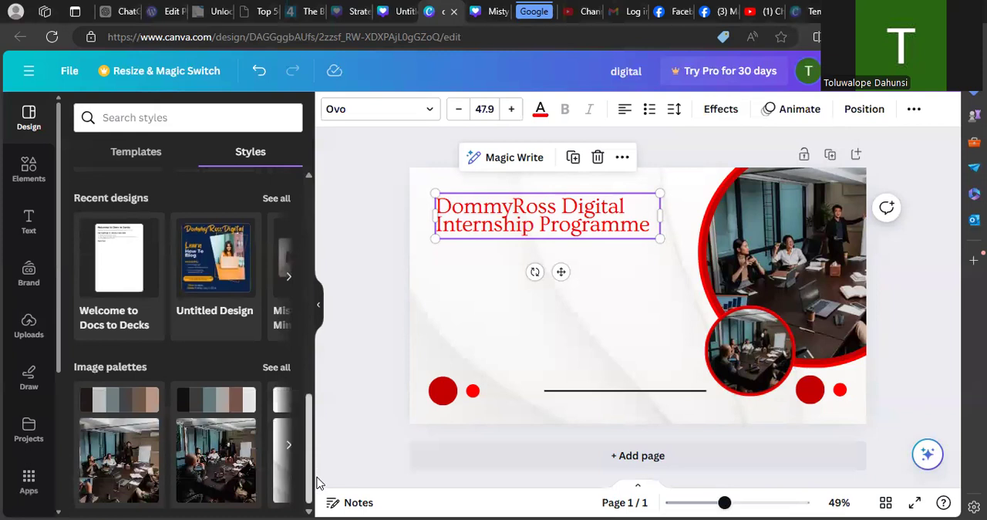
{"action": "left_click", "coordinate": [276, 368]}
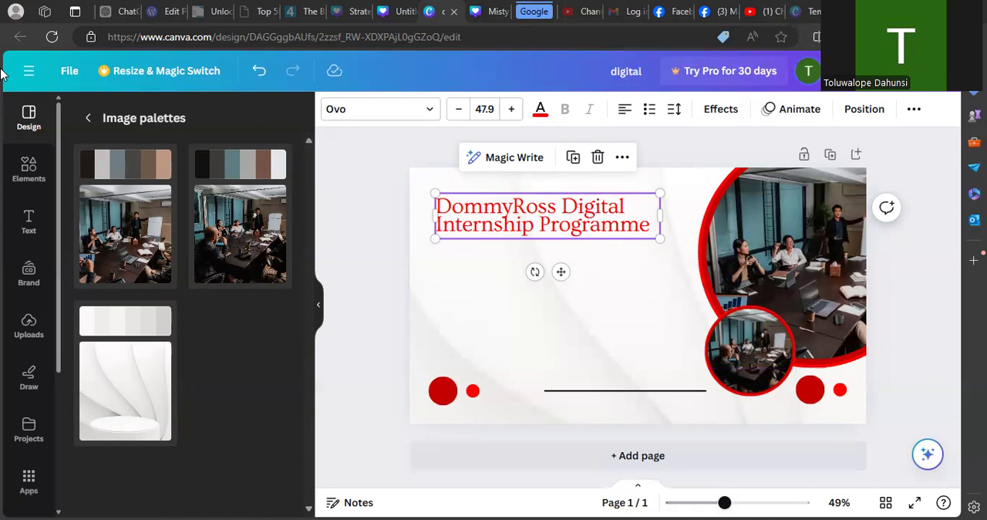
{"action": "left_click", "coordinate": [87, 118]}
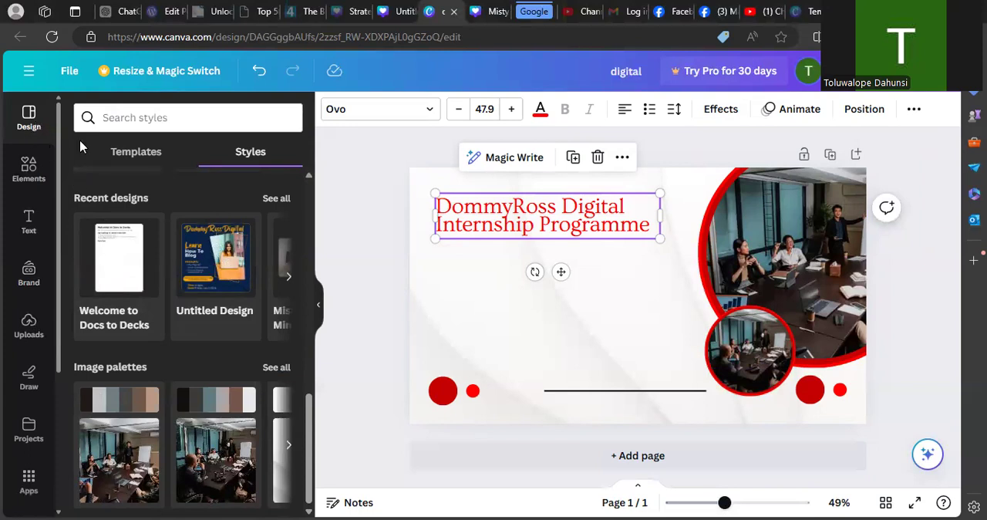
{"action": "left_click", "coordinate": [154, 152]}
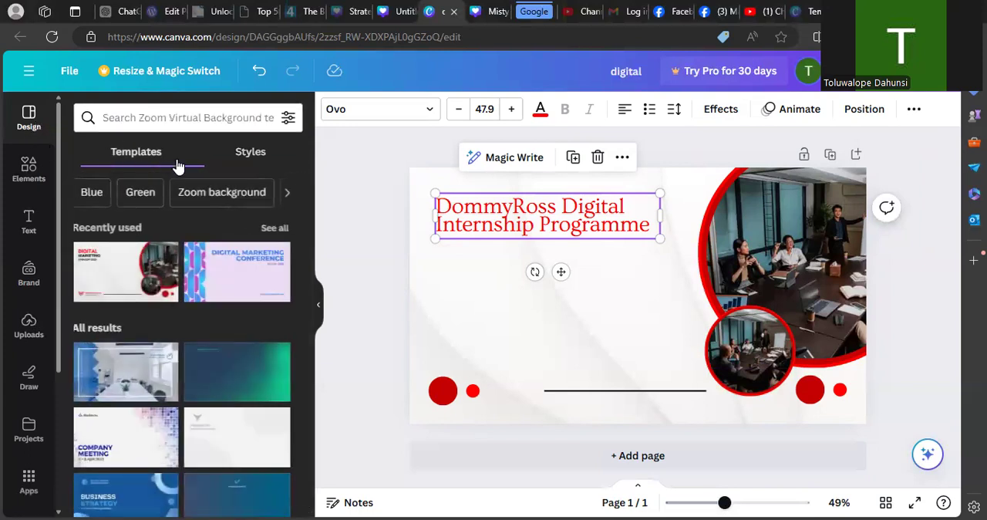
{"action": "left_click", "coordinate": [289, 192]}
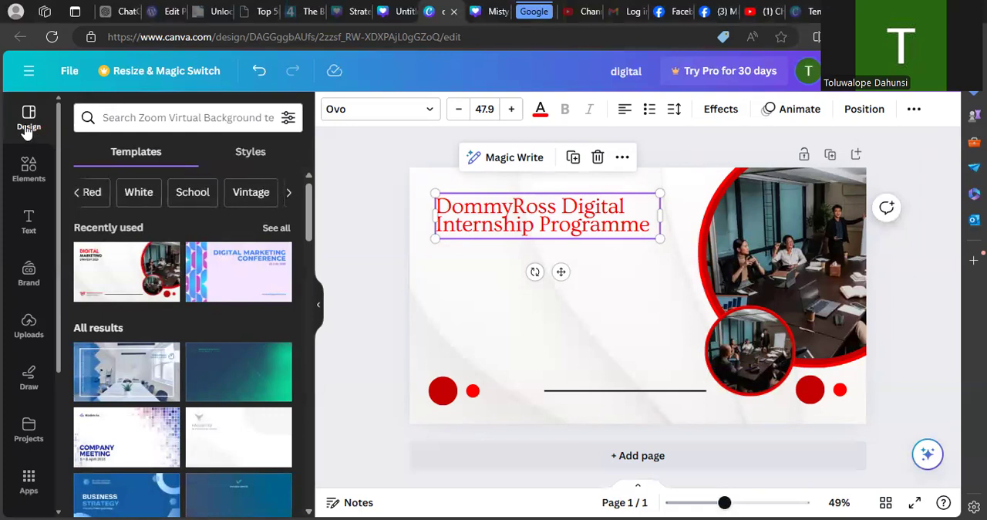
- Search the elements library for digital and look through the photo results
{"action": "left_click", "coordinate": [32, 171]}
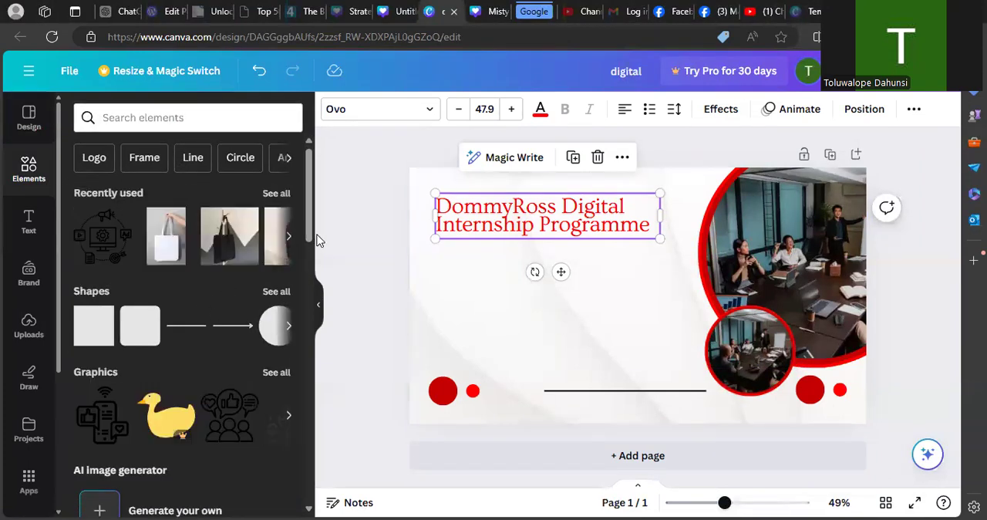
{"action": "left_click_drag", "start_coordinate": [310, 226], "coordinate": [310, 190]}
{"action": "left_click", "coordinate": [234, 118]}
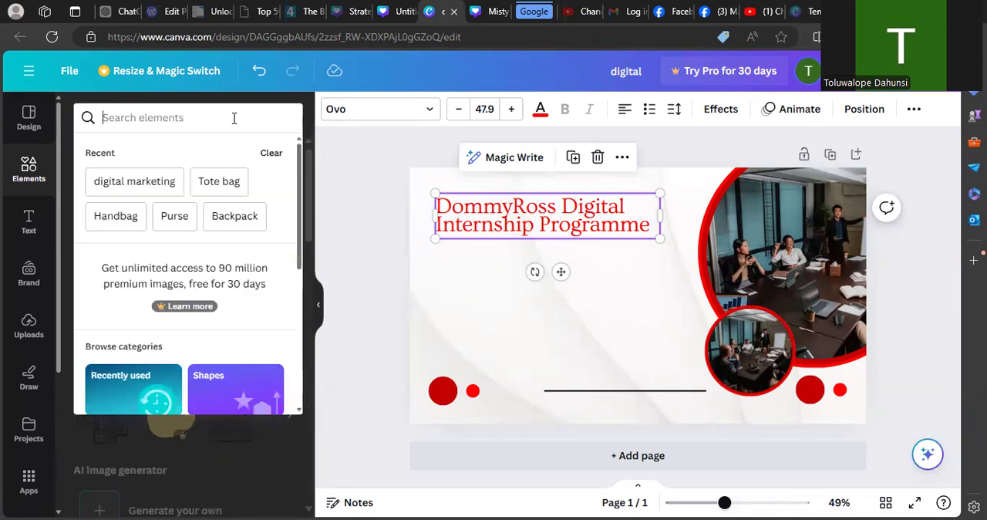
{"action": "type", "text": "dig"}
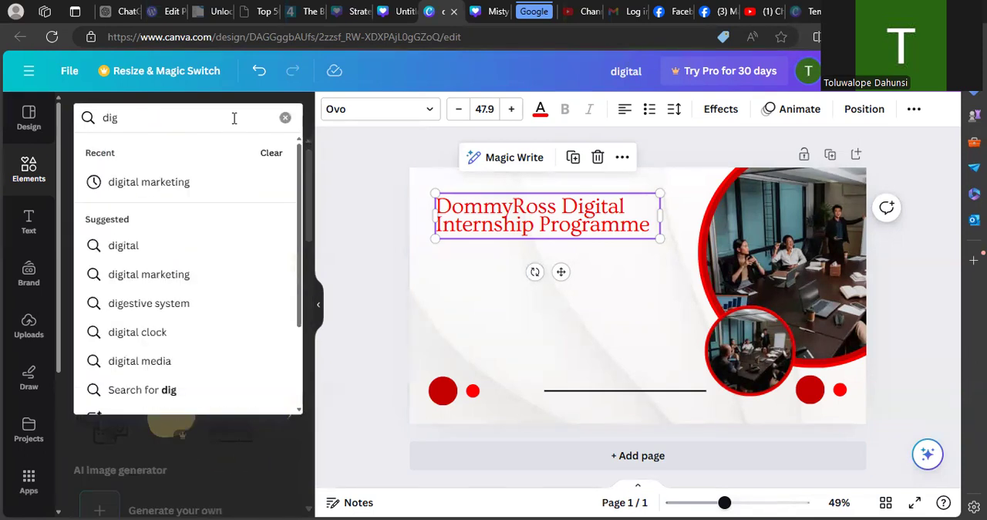
{"action": "left_click", "coordinate": [159, 246]}
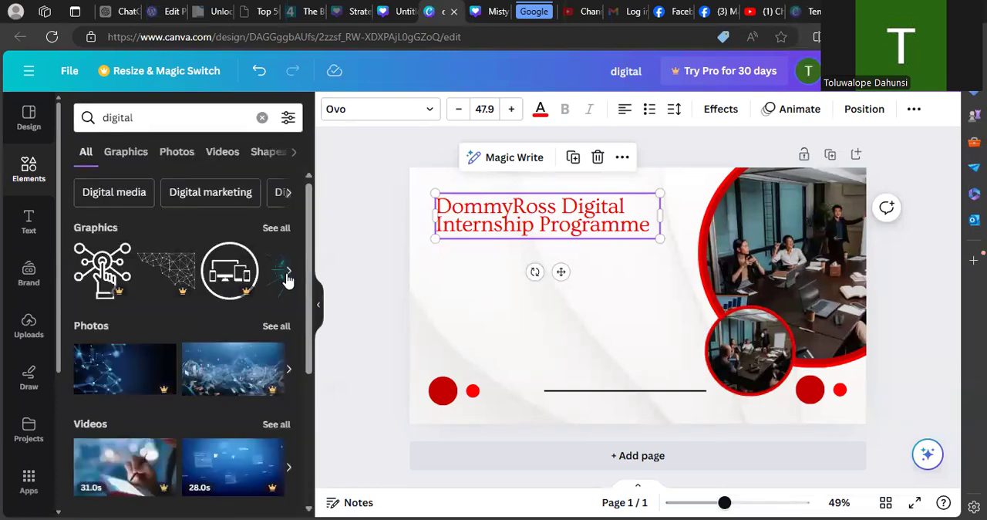
{"action": "scroll", "coordinate": [309, 292], "scroll_direction": "down", "scroll_amount": 2}
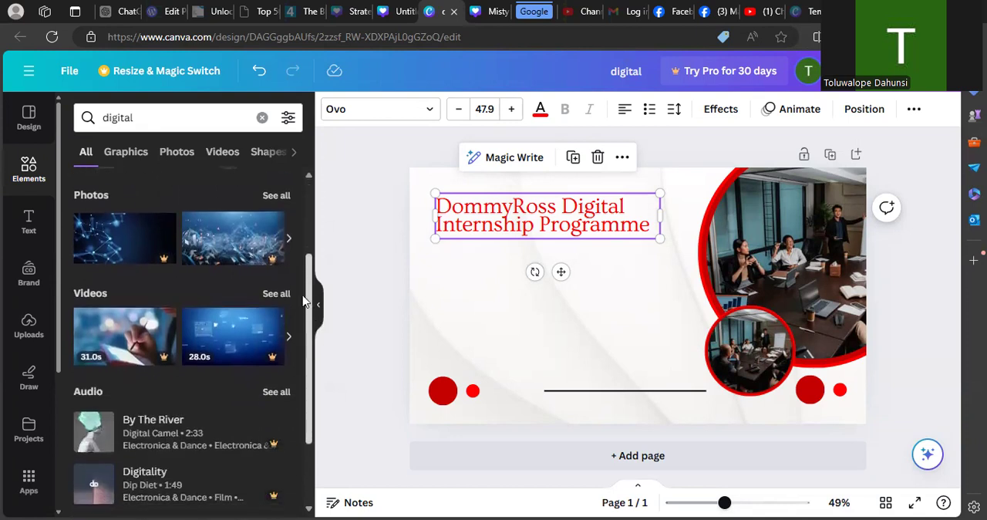
{"action": "scroll", "coordinate": [309, 292], "scroll_direction": "up", "scroll_amount": 2}
{"action": "left_click", "coordinate": [175, 151]}
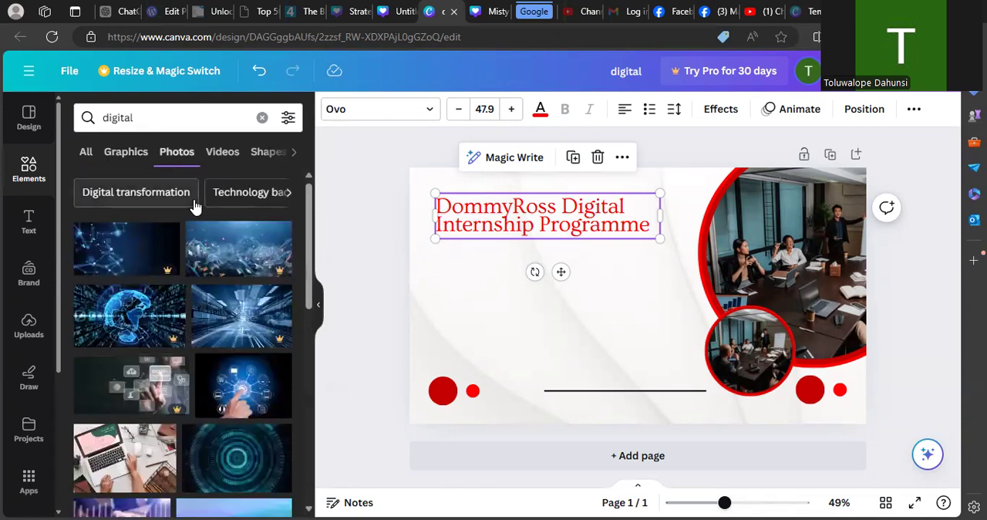
{"action": "left_click_drag", "start_coordinate": [310, 267], "coordinate": [313, 312]}
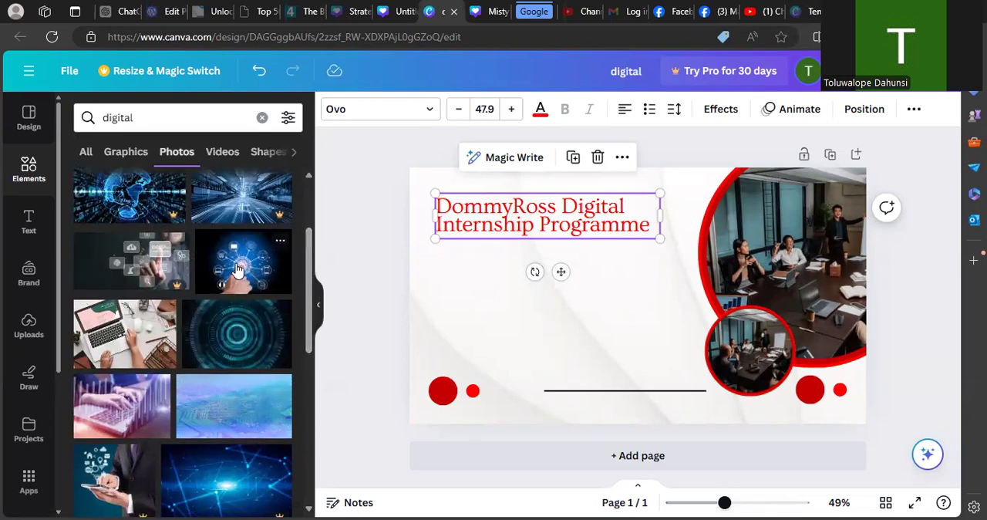
{"action": "left_click_drag", "start_coordinate": [308, 341], "coordinate": [310, 388]}
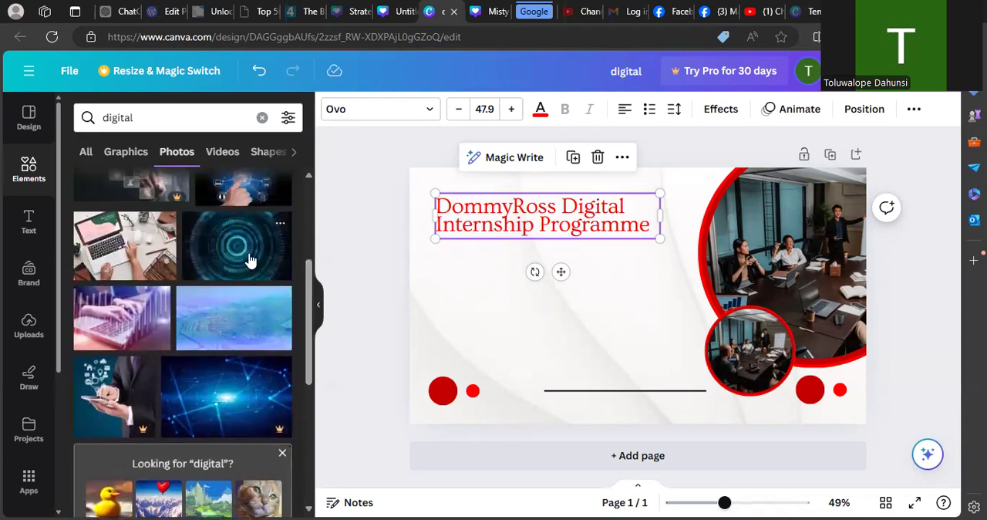
- Replace the meeting photo in the large circular frame with the teal concentric-circles photo
{"action": "left_click", "coordinate": [788, 264]}
{"action": "double_click", "coordinate": [788, 264]}
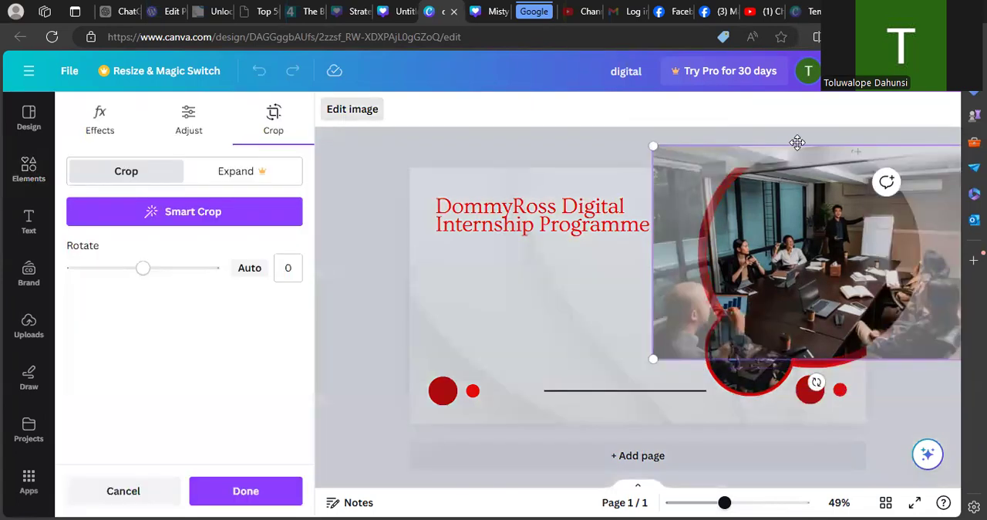
{"action": "left_click", "coordinate": [380, 207]}
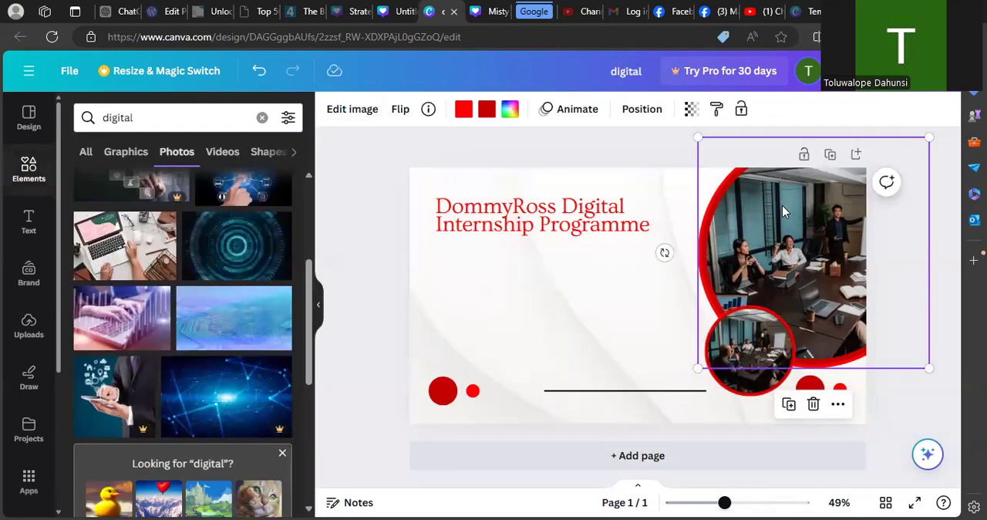
{"action": "key", "text": "Delete"}
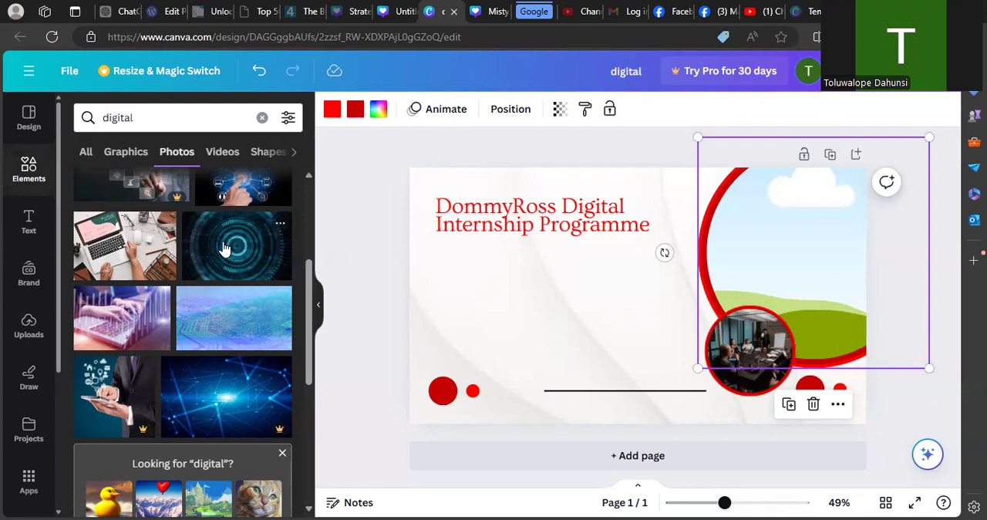
{"action": "left_click_drag", "start_coordinate": [528, 327], "coordinate": [730, 209]}
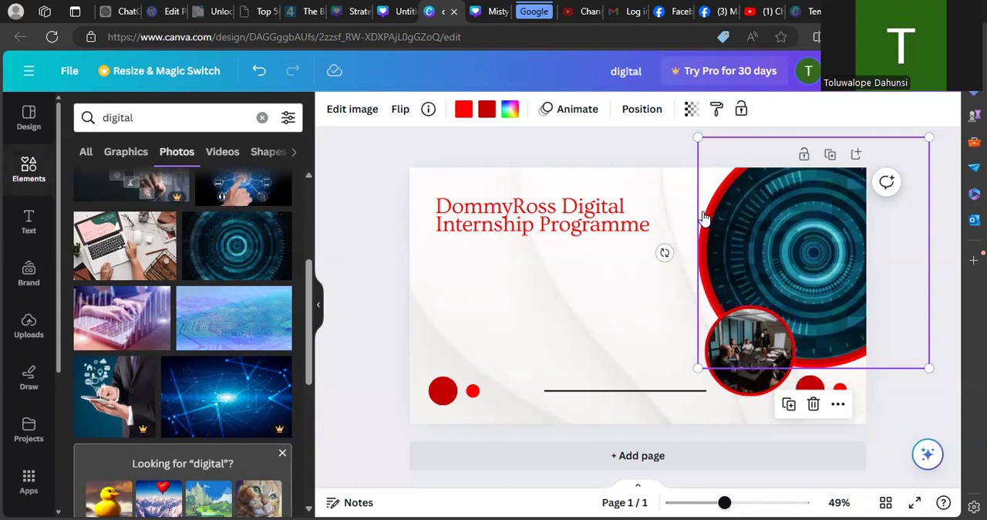
- Undo the teal photo placement and fill the large circular frame with the photo of a hand touching digital icons
{"action": "key", "text": "ctrl+z"}
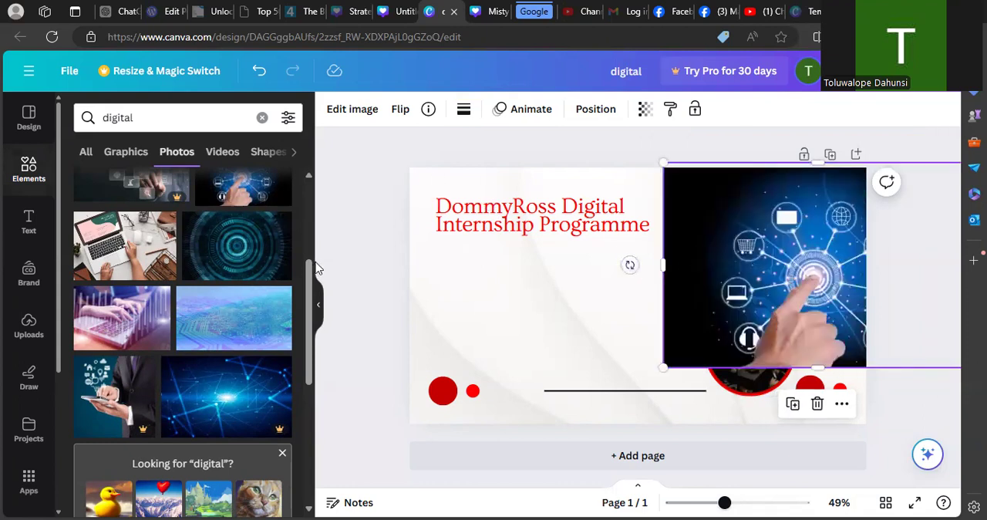
{"action": "left_click_drag", "start_coordinate": [310, 272], "coordinate": [308, 201]}
{"action": "left_click_drag", "start_coordinate": [715, 219], "coordinate": [781, 223]}
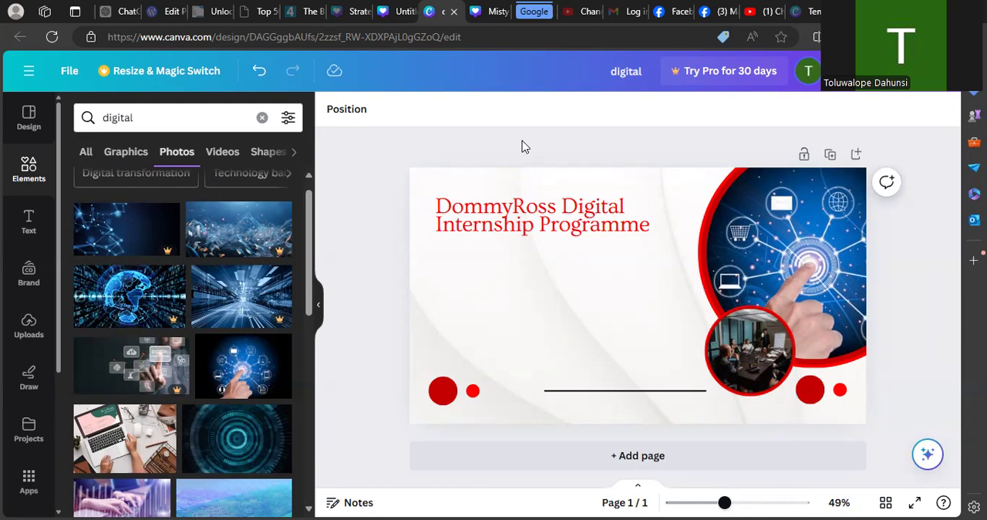
- Select the whole heading text and set its colour to the dark red from the document colours
{"action": "left_click", "coordinate": [542, 222]}
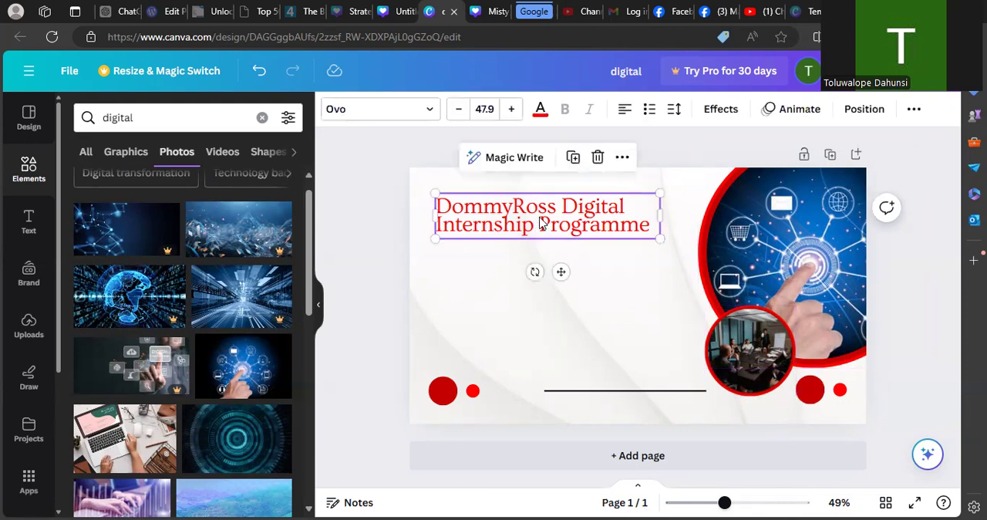
{"action": "left_click", "coordinate": [592, 213]}
{"action": "left_click_drag", "start_coordinate": [650, 232], "coordinate": [434, 206]}
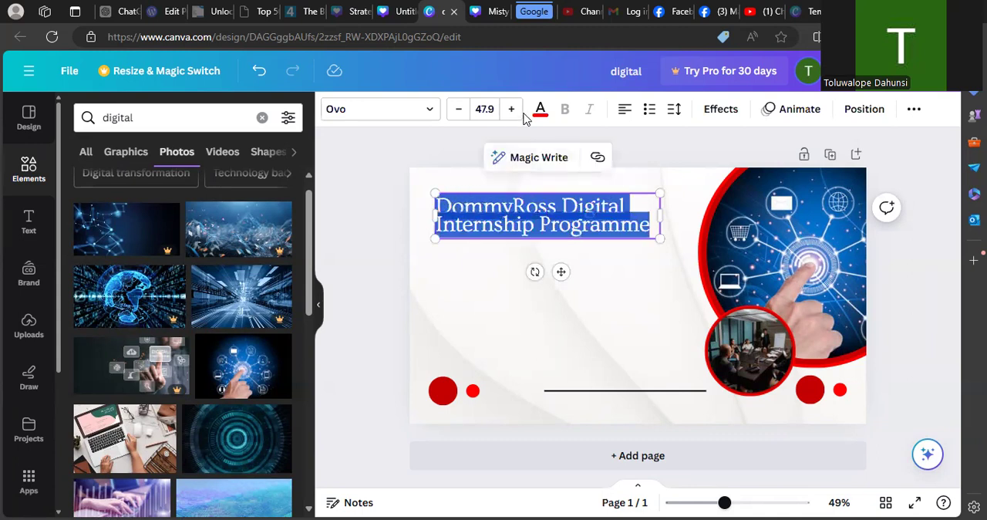
{"action": "left_click", "coordinate": [540, 112]}
{"action": "left_click", "coordinate": [162, 197]}
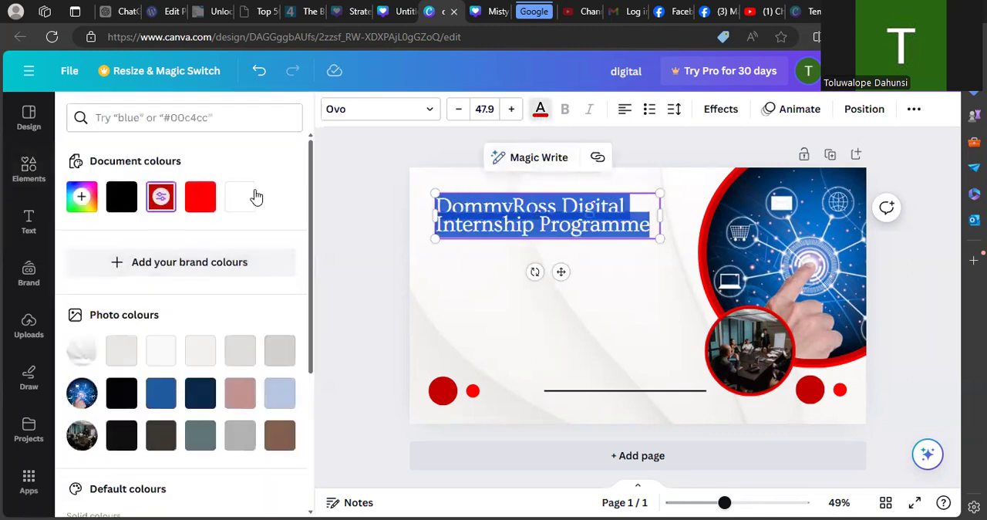
- Increase the line spacing between the two lines of the DommyRoss Digital Internship Programme heading slightly
{"action": "left_click", "coordinate": [373, 267]}
{"action": "left_click", "coordinate": [500, 289]}
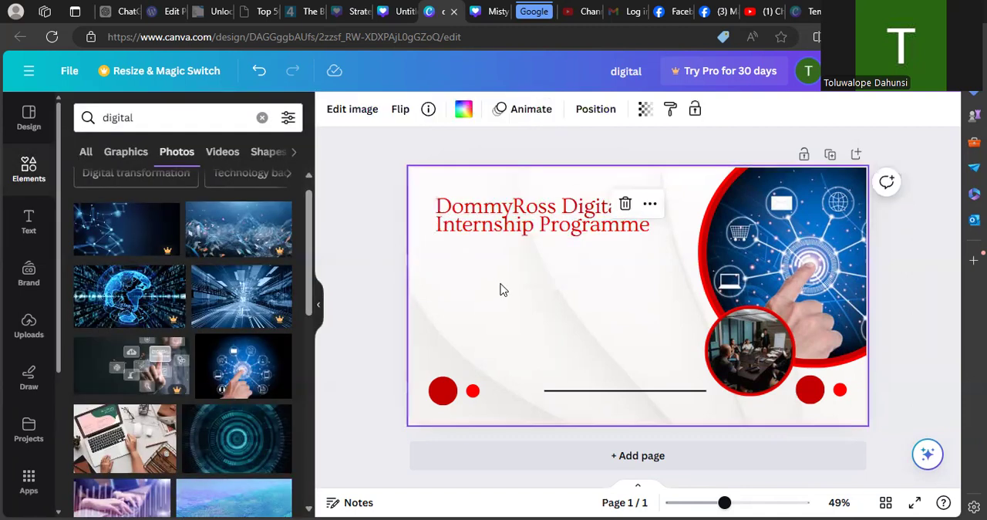
{"action": "left_click", "coordinate": [510, 216]}
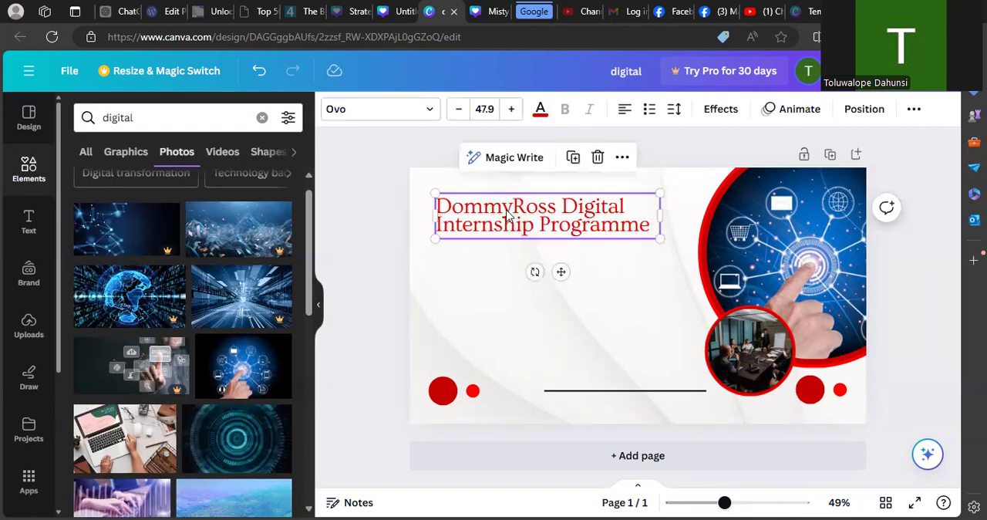
{"action": "left_click", "coordinate": [651, 229]}
{"action": "left_click_drag", "start_coordinate": [651, 229], "coordinate": [432, 206]}
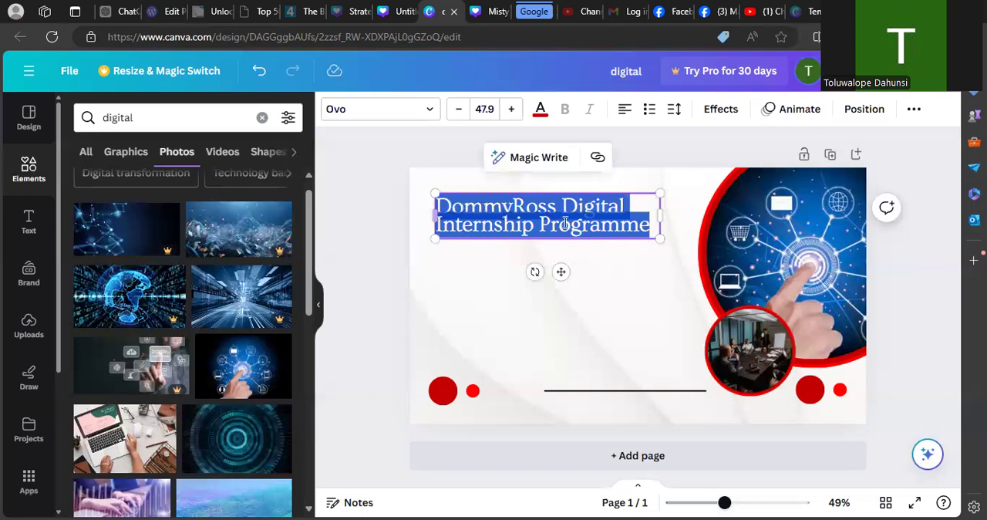
{"action": "left_click", "coordinate": [674, 111]}
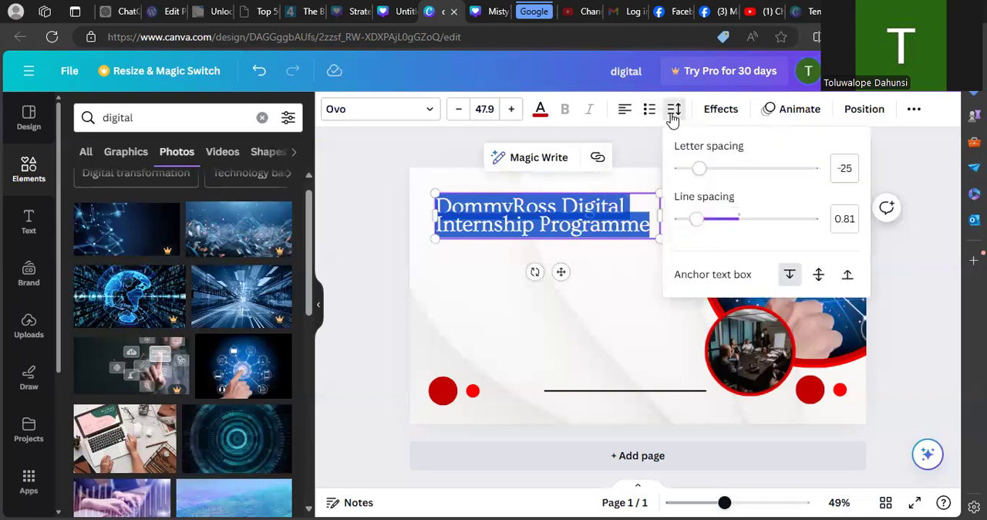
{"action": "left_click", "coordinate": [710, 220]}
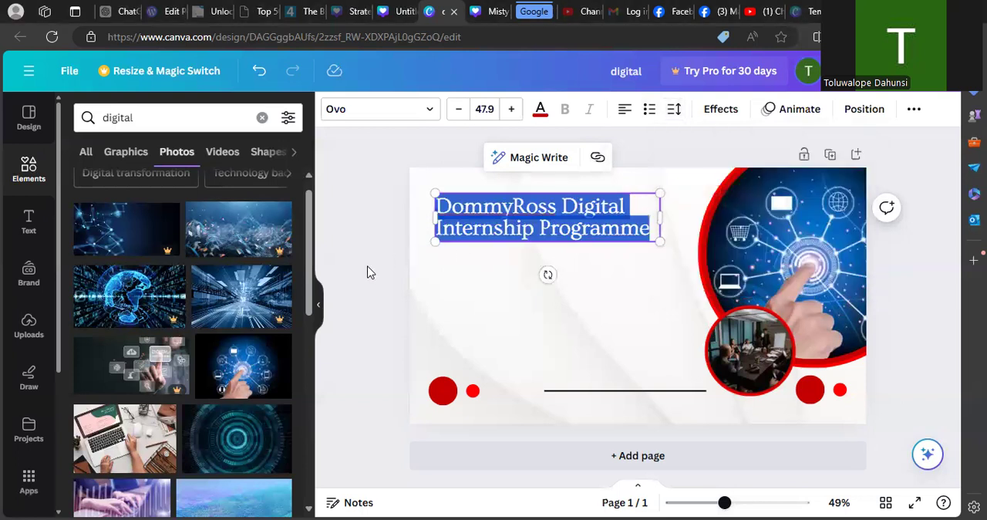
{"action": "left_click", "coordinate": [441, 306]}
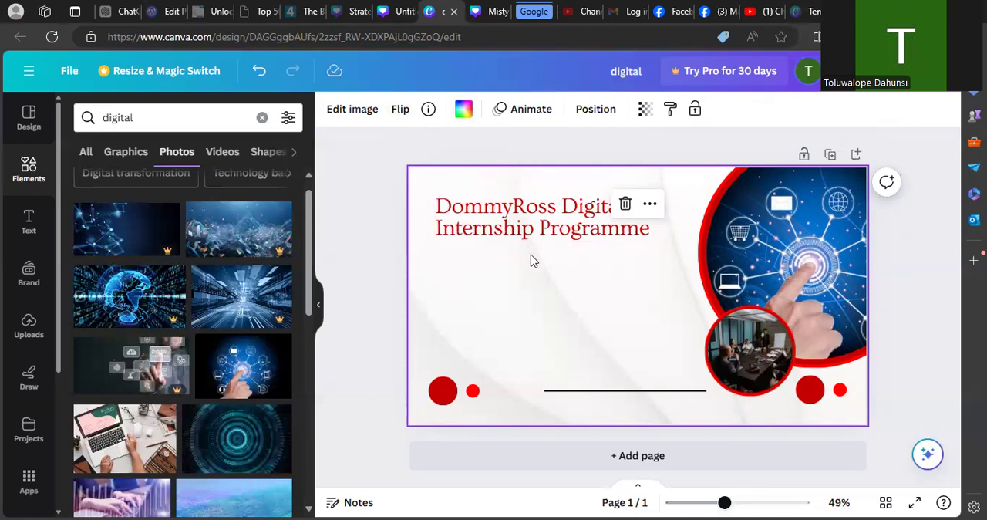
- Try custom red shades on the heading, including #FD8080, #9F4A4A and #F63131, and return it to the document's dark red
{"action": "left_click", "coordinate": [522, 217]}
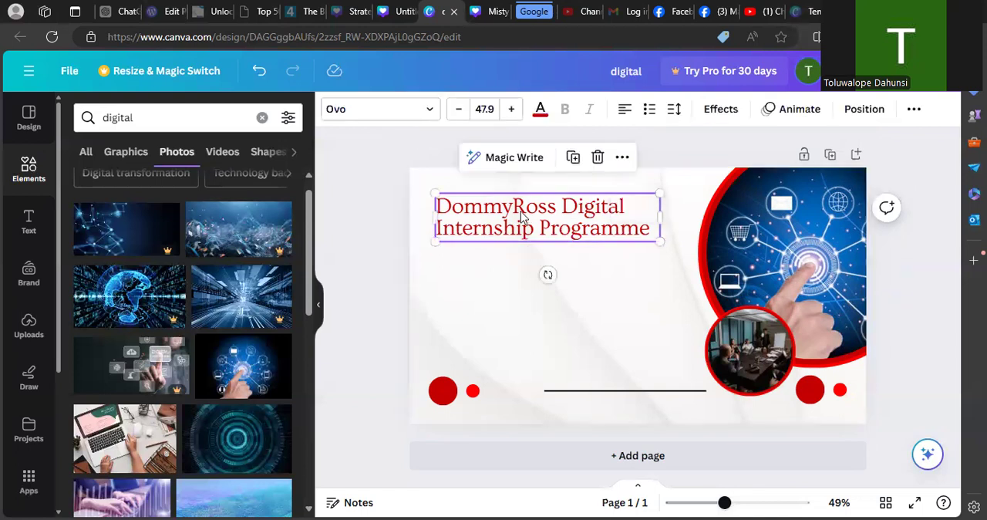
{"action": "left_click", "coordinate": [599, 272]}
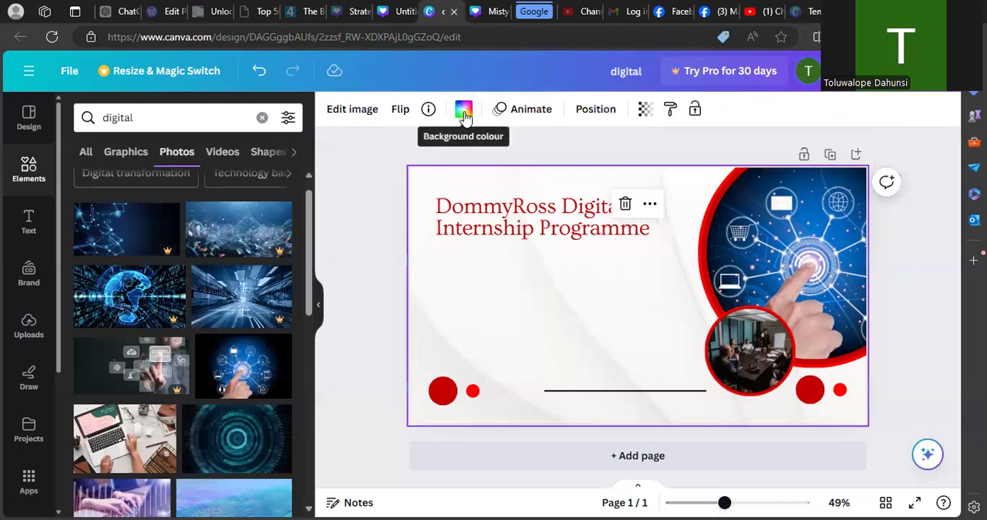
{"action": "left_click", "coordinate": [508, 219]}
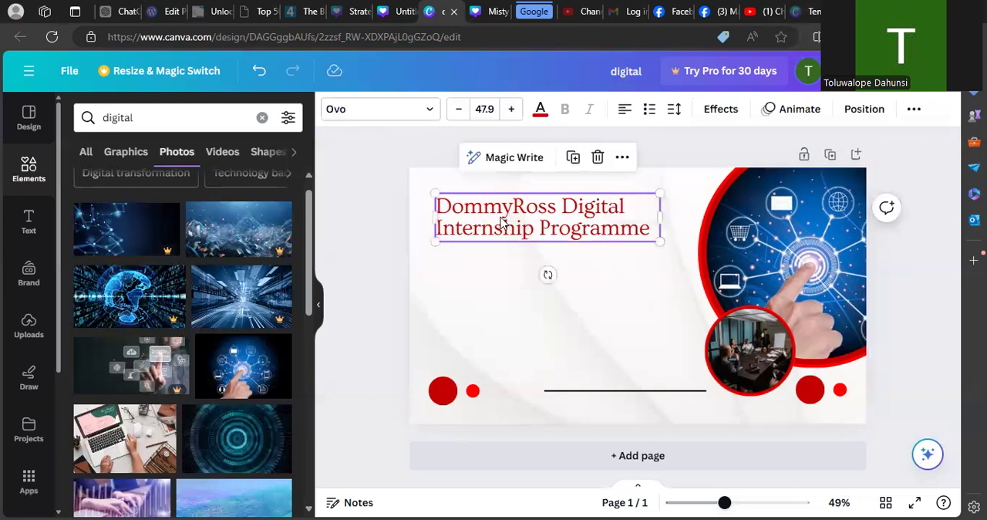
{"action": "left_click", "coordinate": [532, 116]}
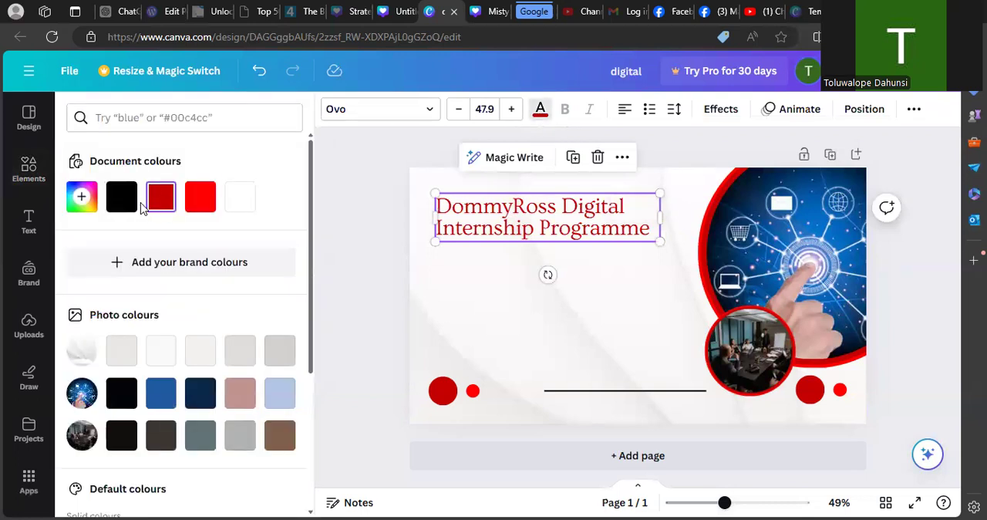
{"action": "left_click", "coordinate": [81, 199]}
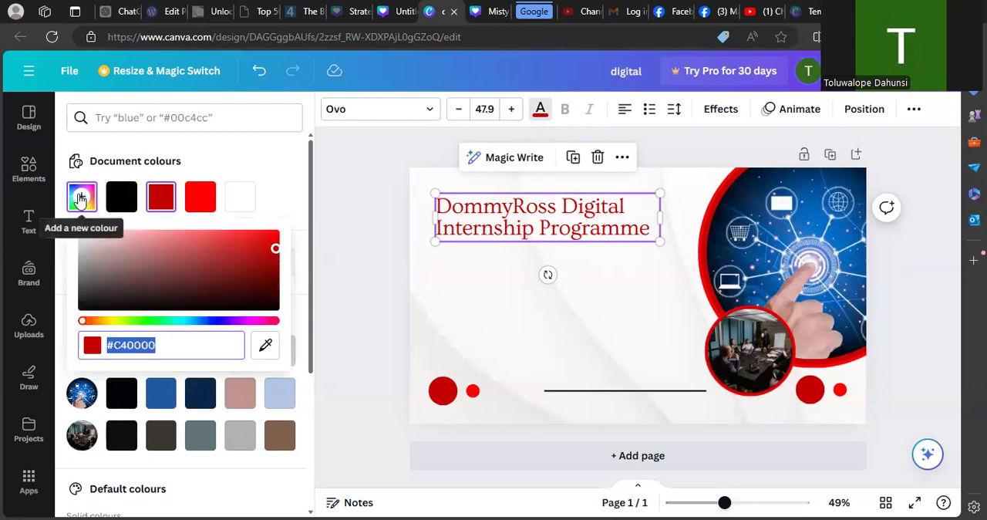
{"action": "left_click", "coordinate": [178, 235]}
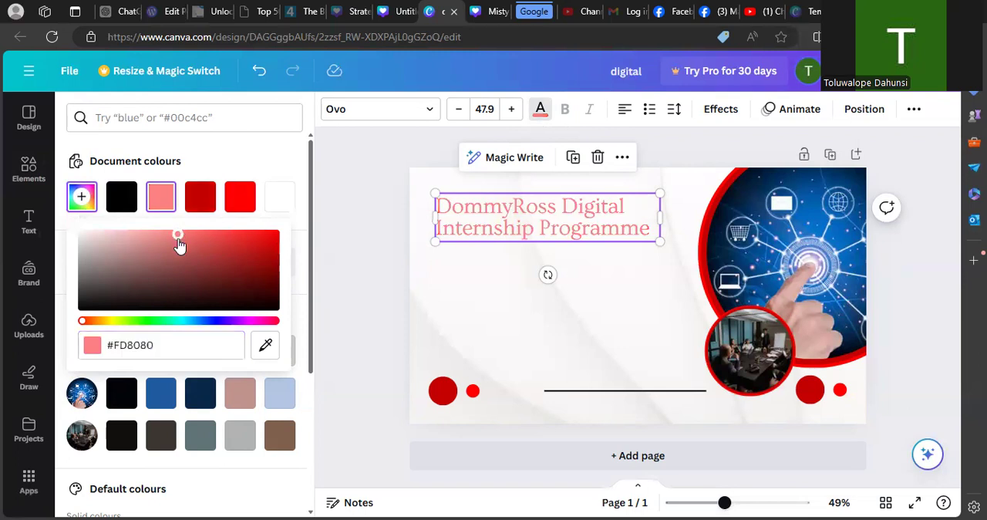
{"action": "left_click", "coordinate": [167, 236]}
{"action": "left_click_drag", "start_coordinate": [167, 236], "coordinate": [187, 260]}
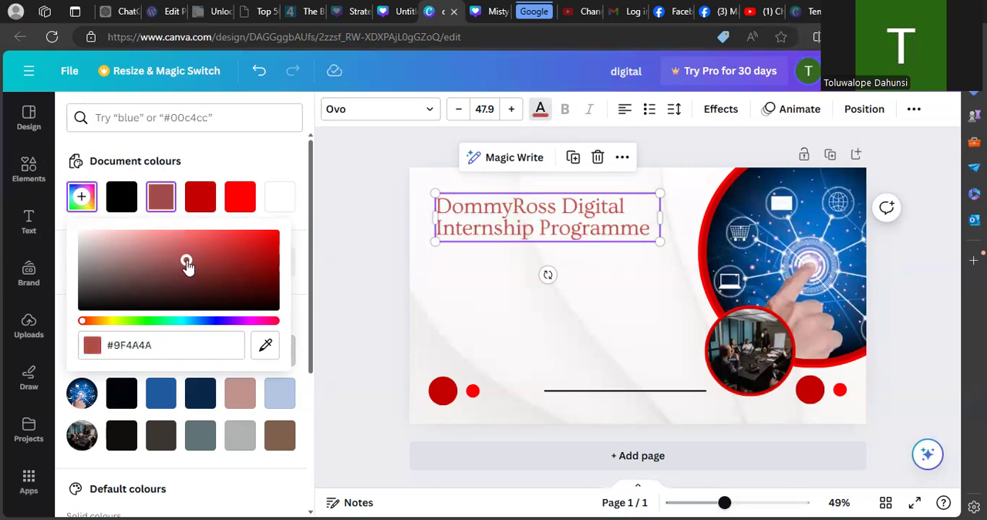
{"action": "left_click", "coordinate": [149, 247]}
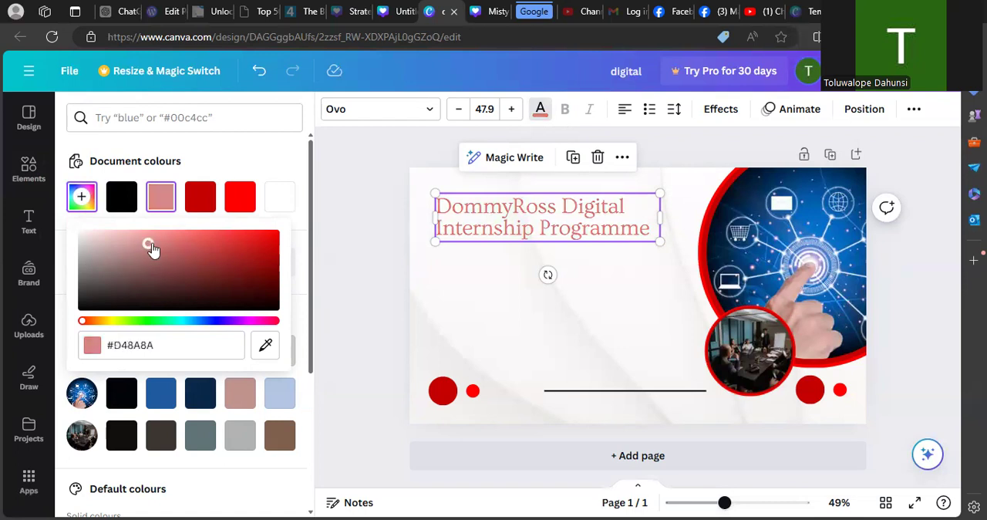
{"action": "left_click", "coordinate": [199, 234]}
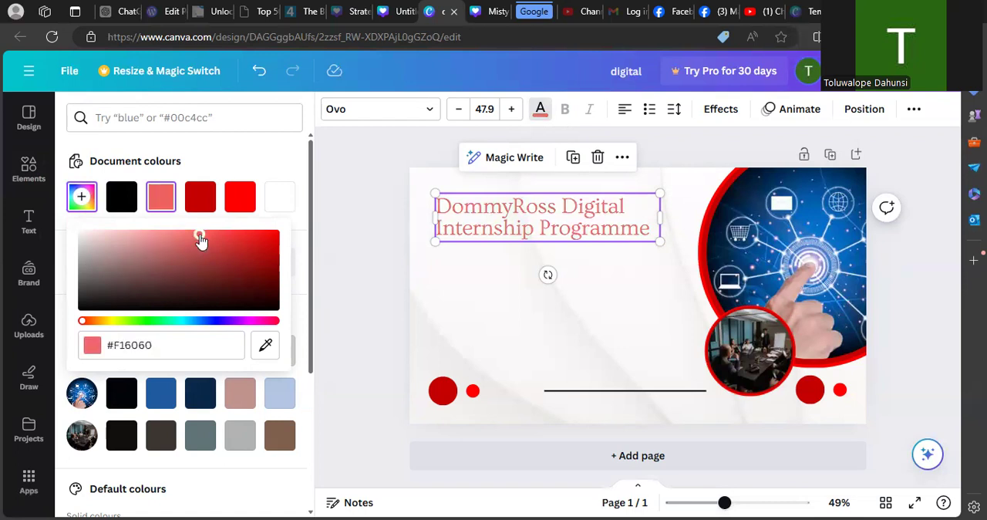
{"action": "left_click", "coordinate": [239, 235]}
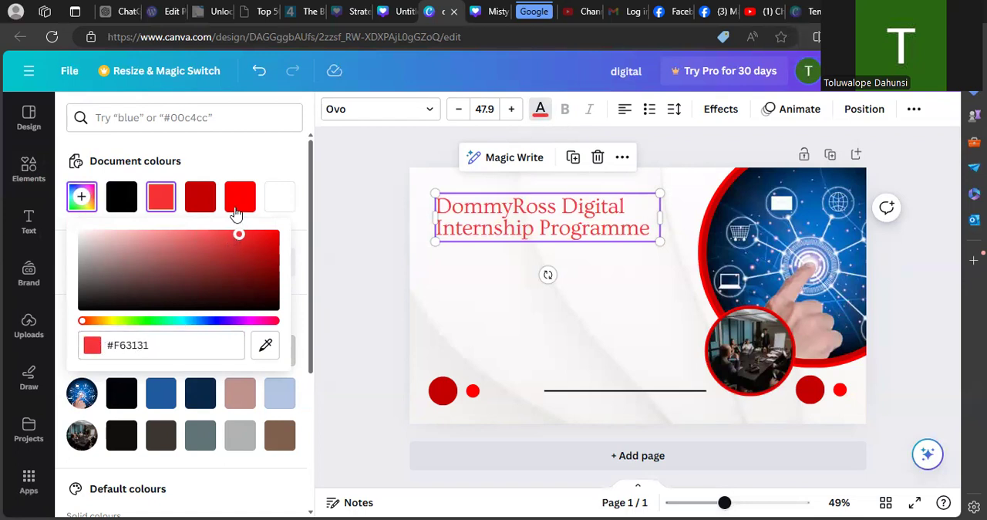
{"action": "left_click", "coordinate": [203, 209]}
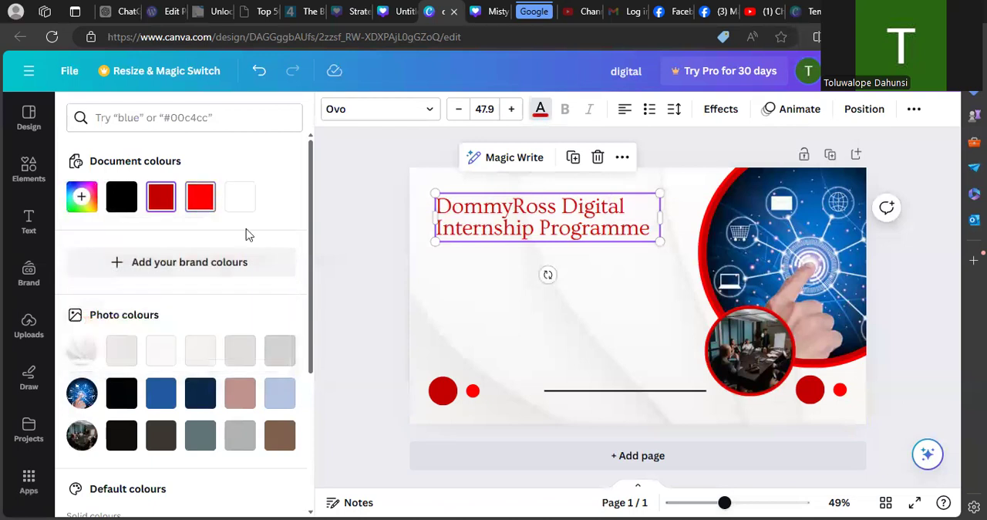
- Try the custom reds #860B0B and #CB1F1F on the heading and restore the document's dark red
{"action": "left_click", "coordinate": [80, 197]}
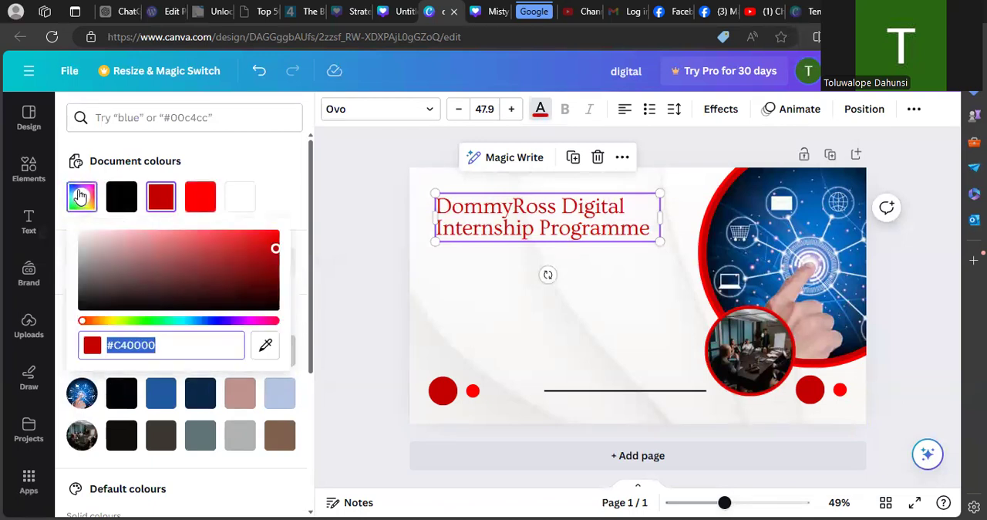
{"action": "left_click", "coordinate": [264, 268]}
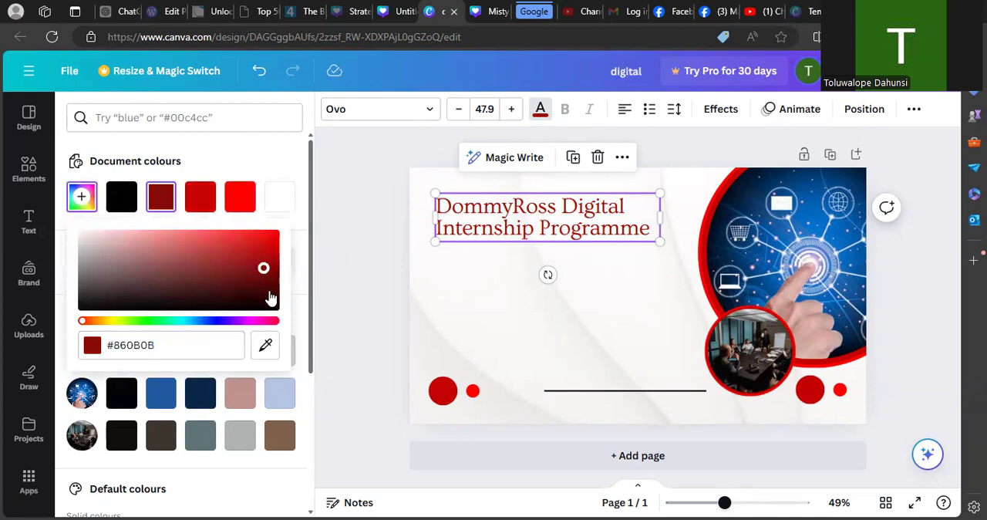
{"action": "left_click", "coordinate": [249, 248]}
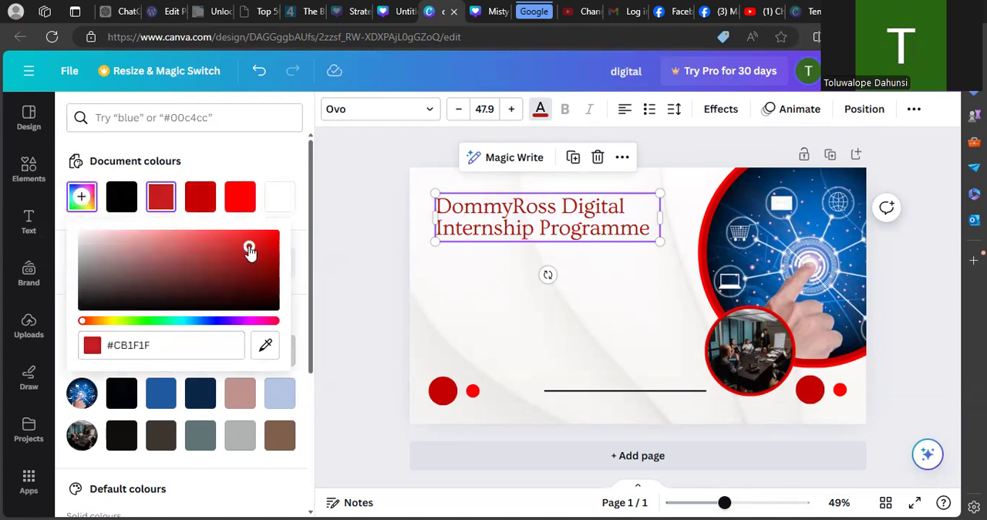
{"action": "left_click", "coordinate": [197, 204]}
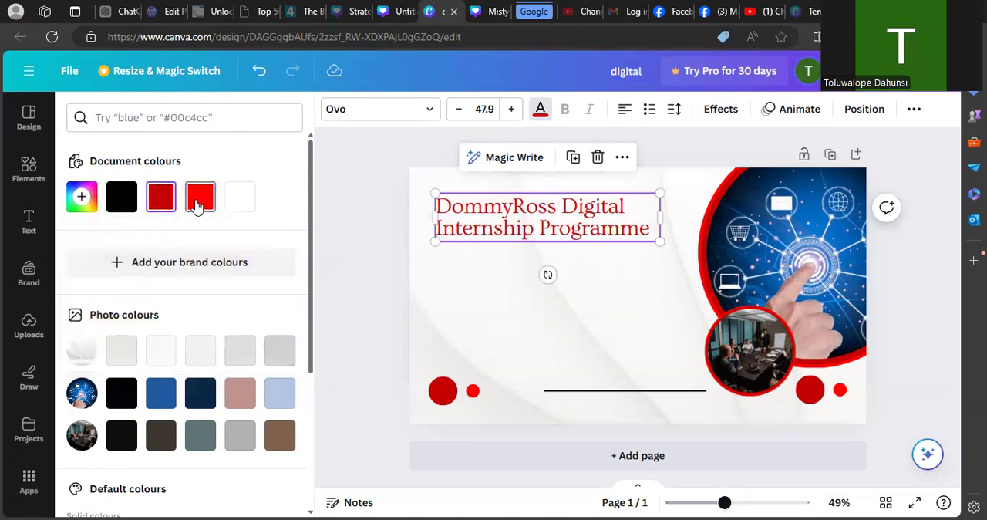
- Try further custom reds on the heading, including #F11313, #961515 and #DD3F3F, ending with #D82121
{"action": "left_click", "coordinate": [82, 202]}
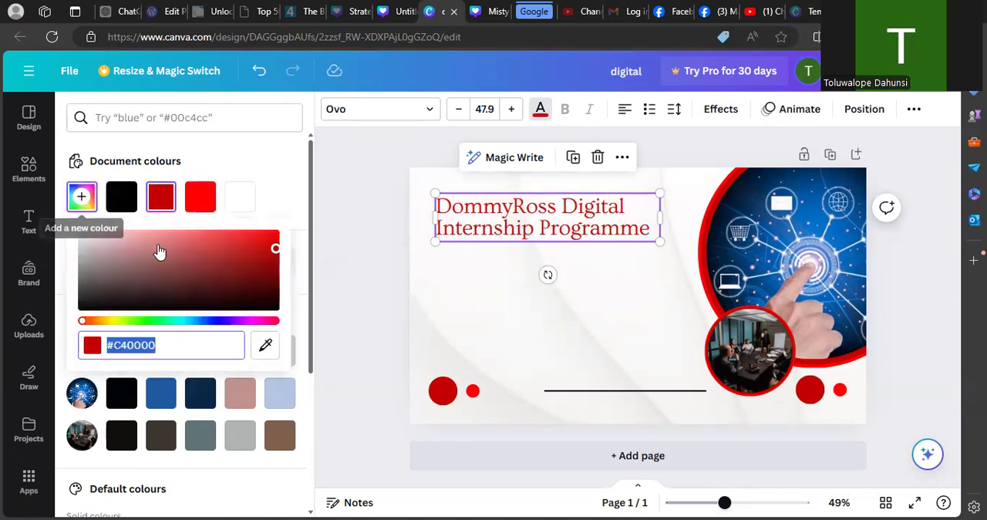
{"action": "left_click", "coordinate": [263, 236]}
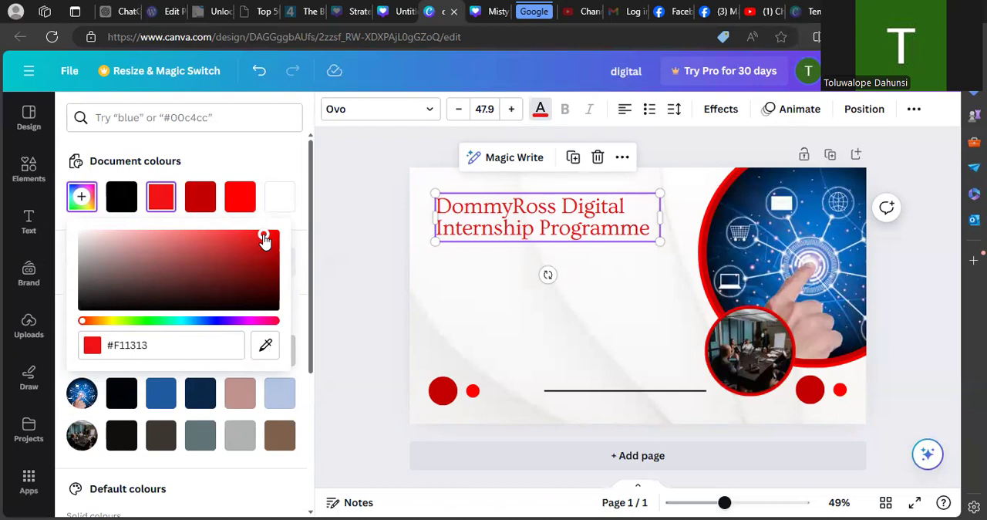
{"action": "left_click", "coordinate": [251, 240]}
{"action": "left_click_drag", "start_coordinate": [251, 240], "coordinate": [252, 263]}
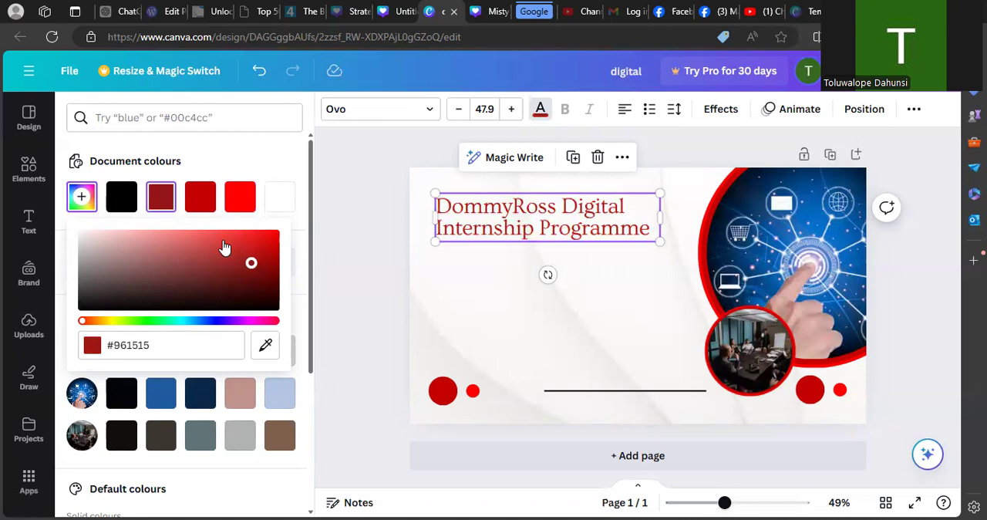
{"action": "left_click", "coordinate": [223, 243]}
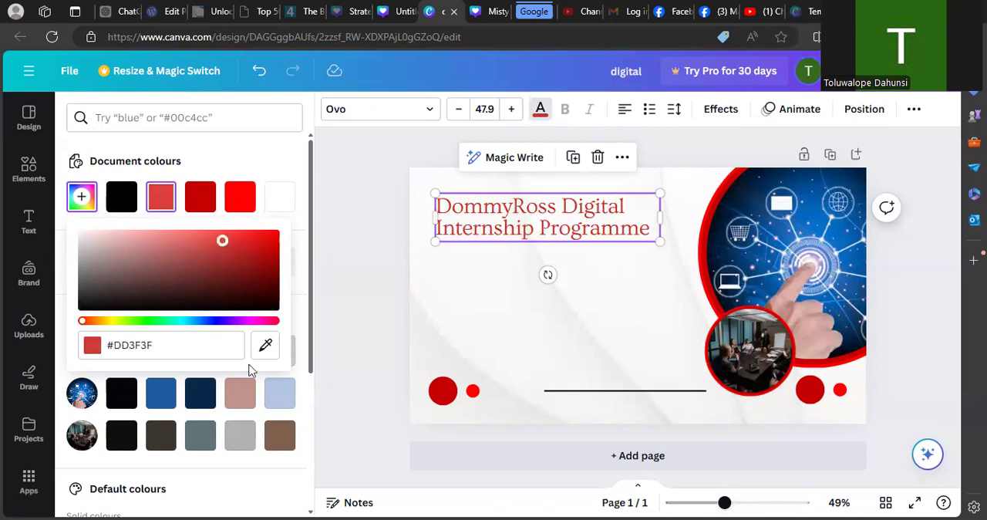
{"action": "left_click", "coordinate": [249, 244]}
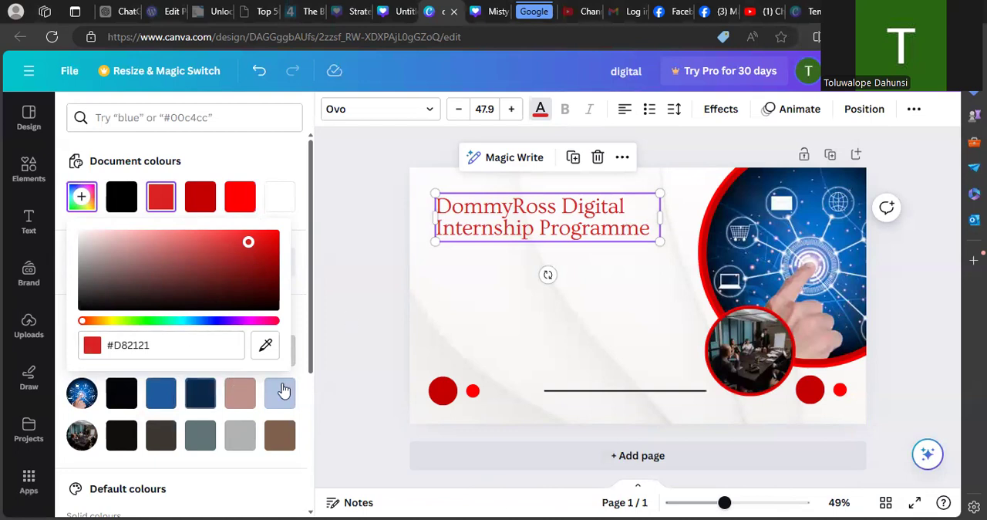
- Colour the heading with the medium blue from the hand photo's colours and enlarge its font size to 72.9
{"action": "left_click", "coordinate": [150, 404]}
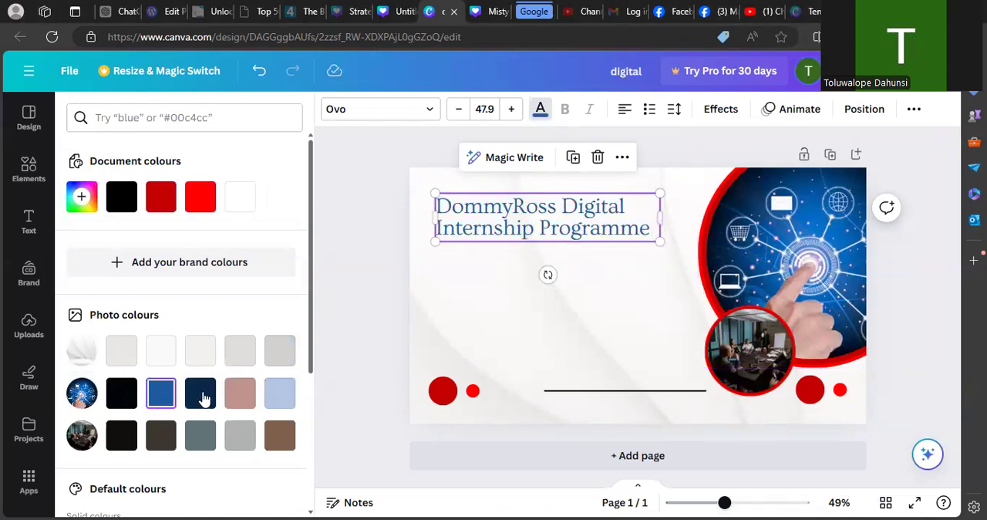
{"action": "left_click", "coordinate": [513, 111]}
{"action": "left_click", "coordinate": [511, 110]}
{"action": "left_click", "coordinate": [510, 110]}
{"action": "left_click", "coordinate": [511, 110]}
{"action": "left_click", "coordinate": [510, 110]}
{"action": "left_click", "coordinate": [511, 110]}
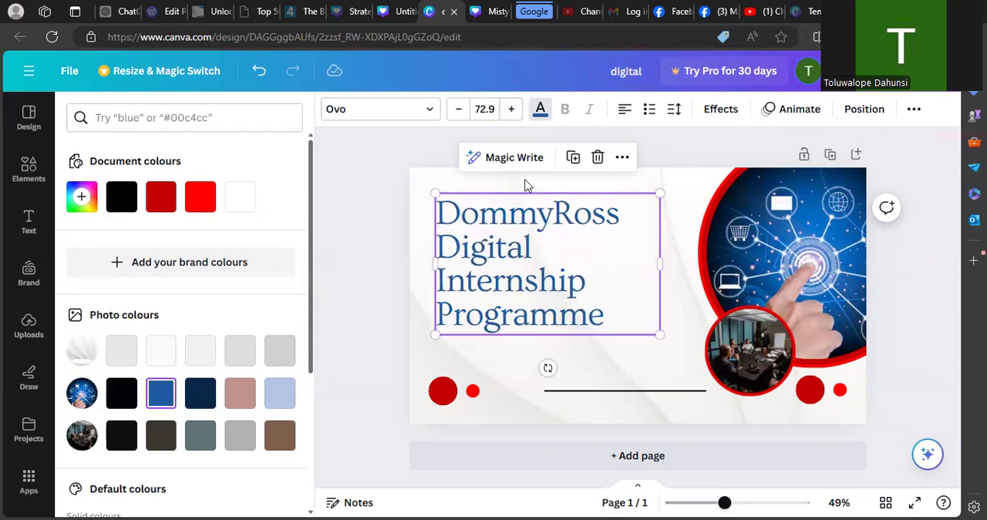
- Widen the heading's text box slightly and centre-align its text
{"action": "left_click_drag", "start_coordinate": [659, 265], "coordinate": [687, 268]}
{"action": "left_click", "coordinate": [625, 109]}
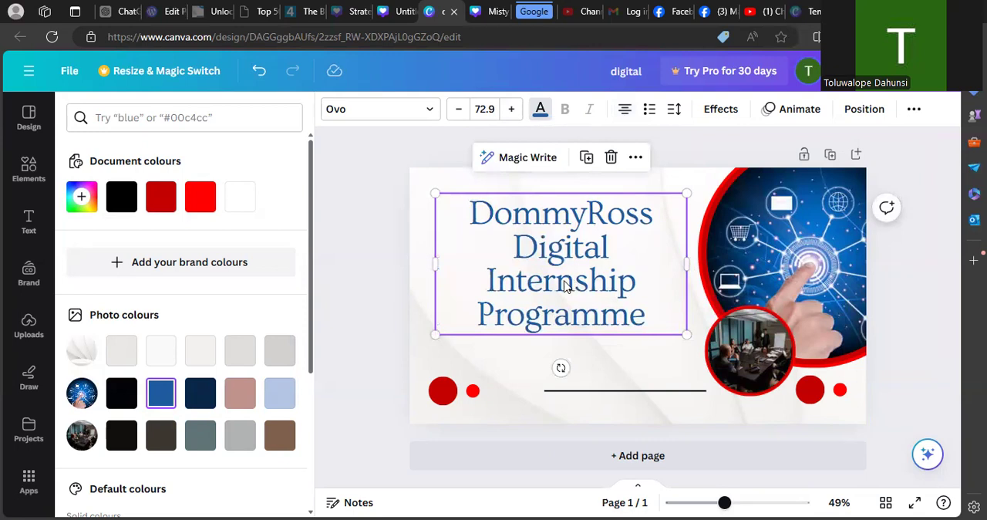
{"action": "left_click", "coordinate": [621, 251]}
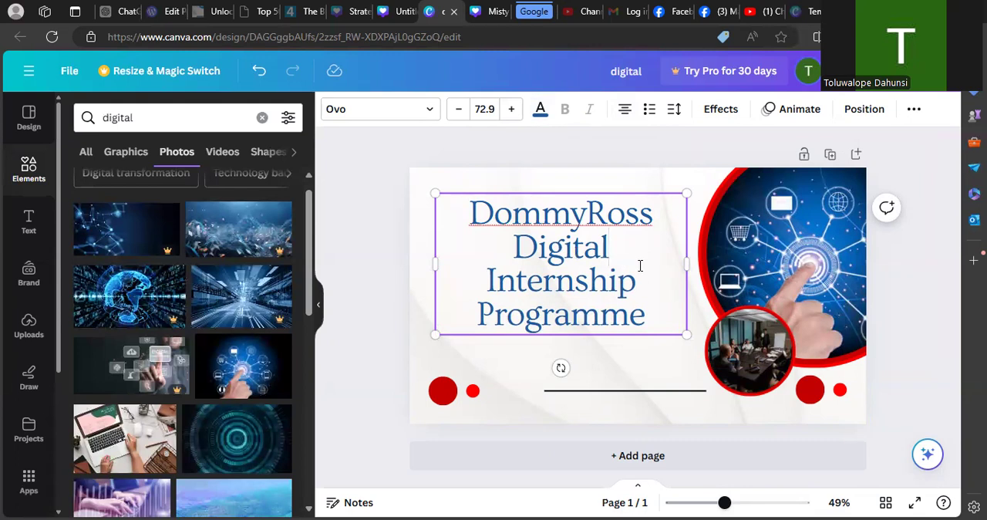
{"action": "key", "text": "BackSpace"}
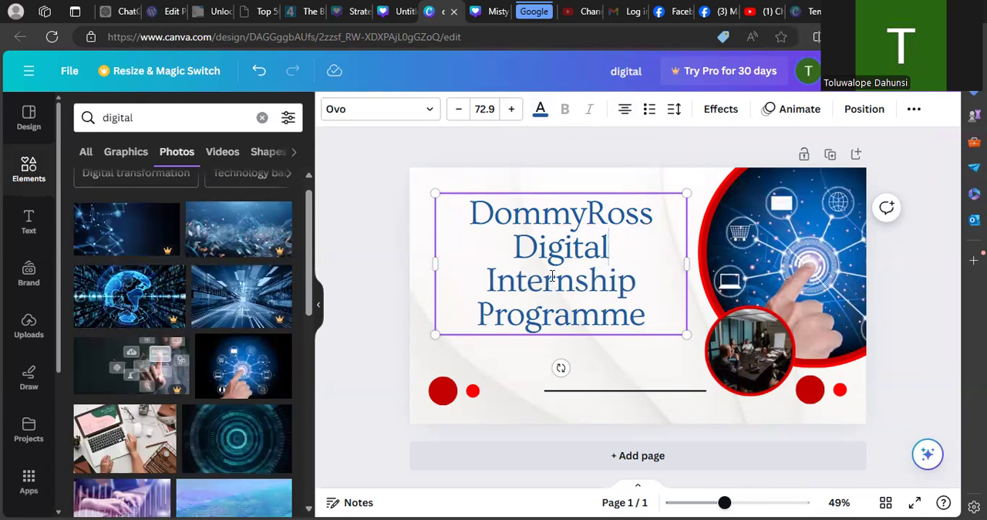
- Cut "Internship Programme" from the heading and paste it as a separate text box on the page
{"action": "left_click_drag", "start_coordinate": [491, 275], "coordinate": [660, 313]}
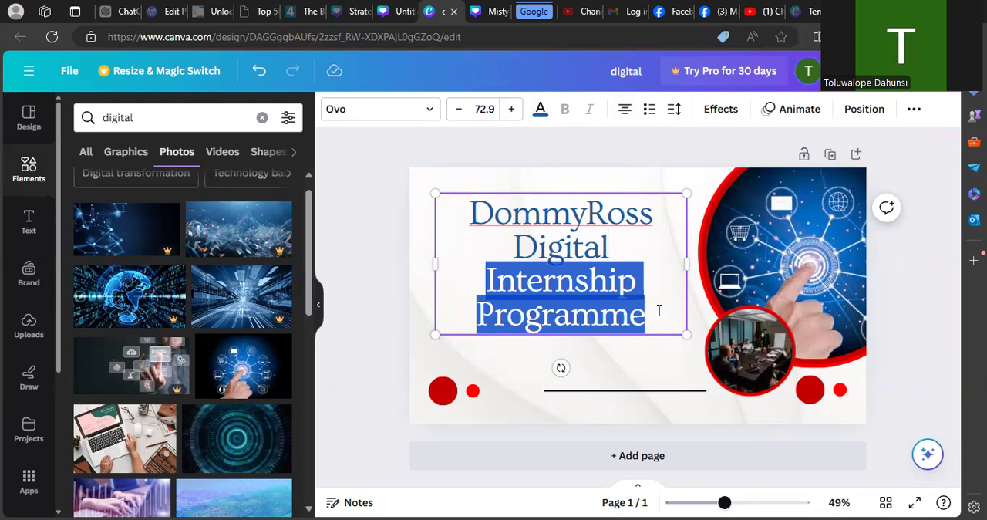
{"action": "right_click", "coordinate": [574, 290]}
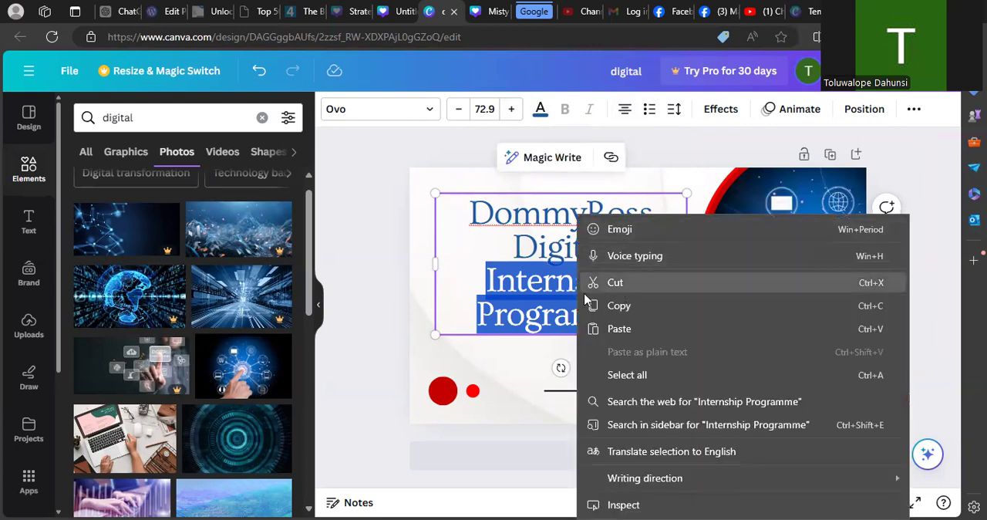
{"action": "left_click", "coordinate": [622, 287]}
{"action": "mouse_move", "coordinate": [688, 236]}
{"action": "left_mouse_down"}
{"action": "mouse_move", "coordinate": [699, 236]}
{"action": "mouse_move", "coordinate": [683, 229]}
{"action": "left_mouse_up"}
{"action": "left_click", "coordinate": [579, 310]}
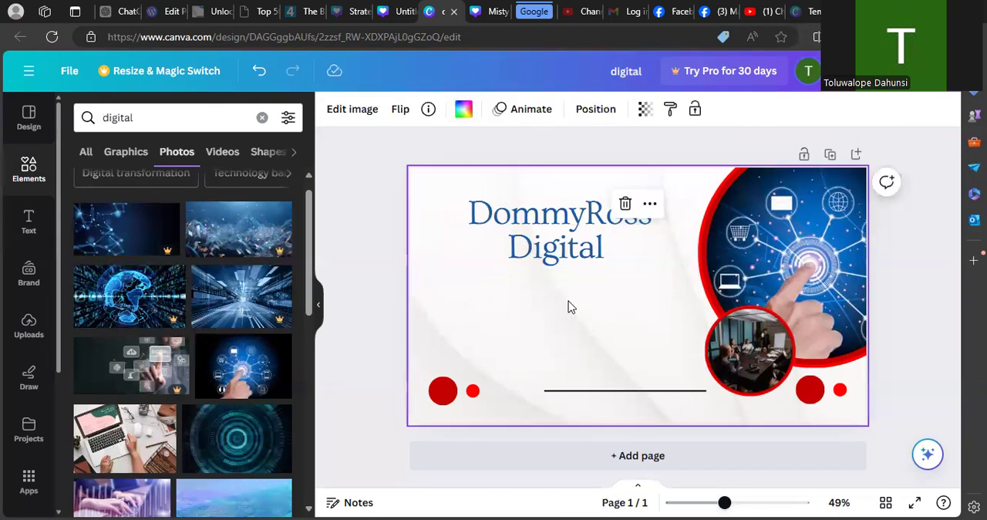
{"action": "double_click", "coordinate": [593, 301]}
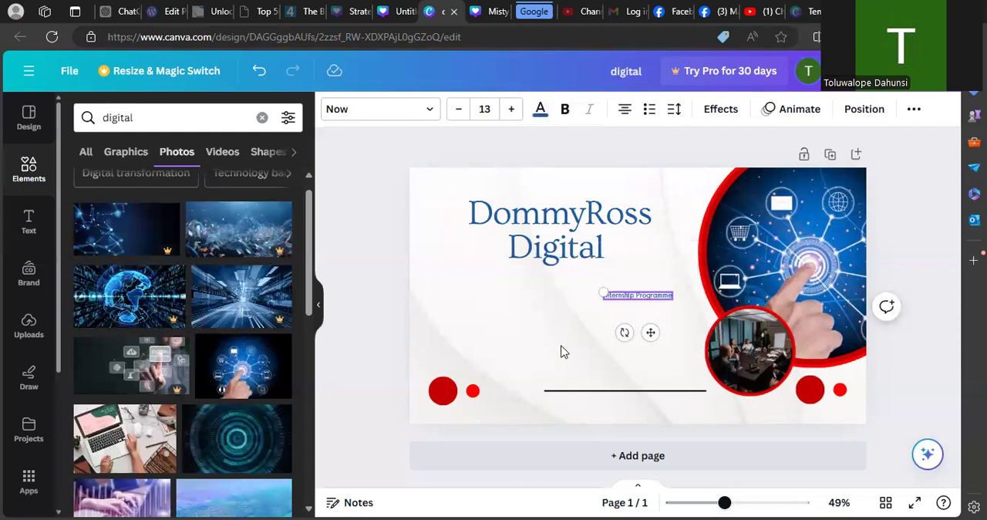
- Enlarge the "Internship Programme" text to font size 27.3 and centre it directly beneath the DommyRoss Digital heading
{"action": "left_click", "coordinate": [616, 318]}
{"action": "left_click_drag", "start_coordinate": [633, 300], "coordinate": [447, 255]}
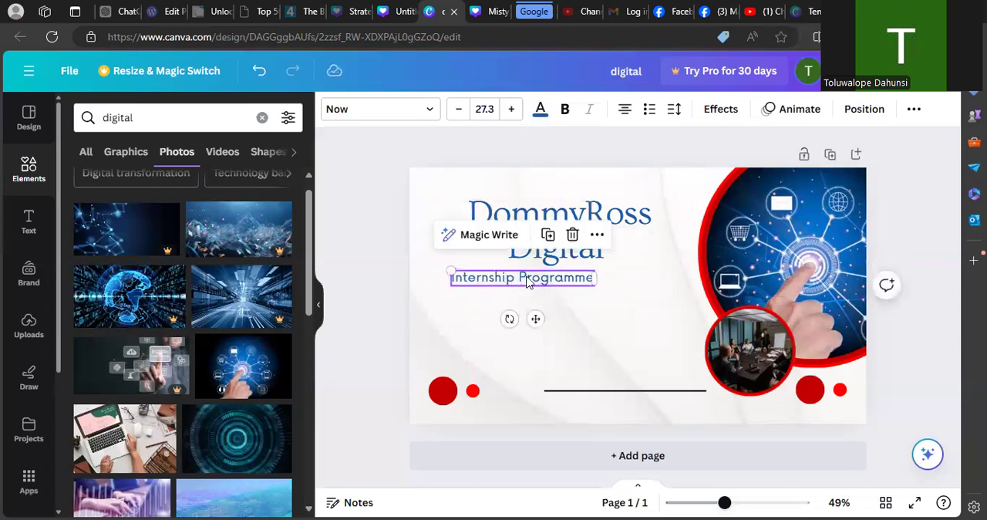
{"action": "left_click_drag", "start_coordinate": [517, 283], "coordinate": [548, 275]}
- Recolour the whole DommyRoss Digital heading with the bright red from the document colours
{"action": "left_click", "coordinate": [515, 207]}
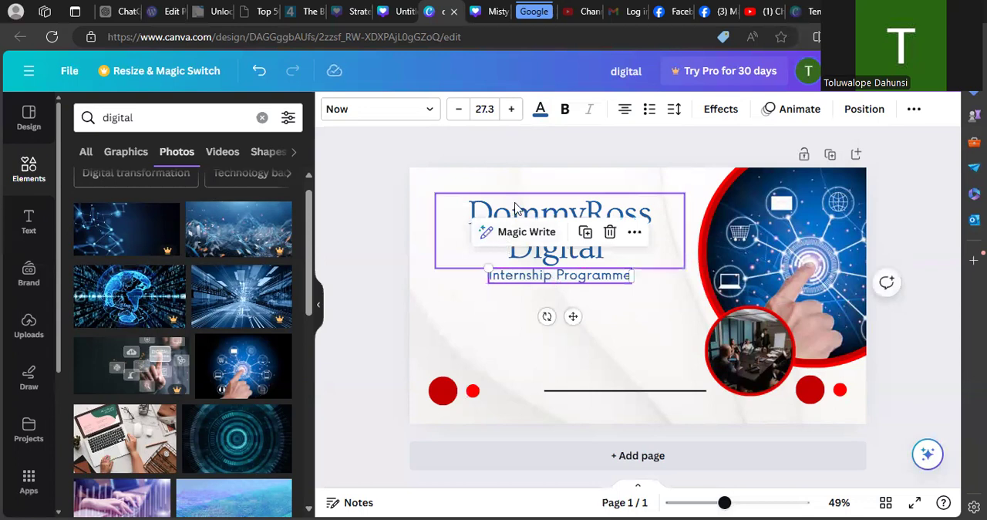
{"action": "left_click", "coordinate": [523, 211]}
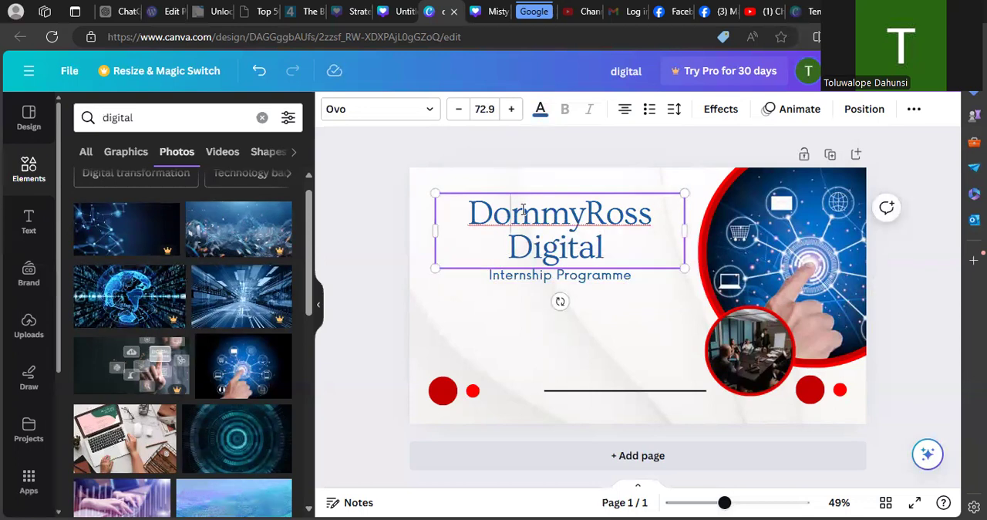
{"action": "left_click_drag", "start_coordinate": [609, 247], "coordinate": [518, 148]}
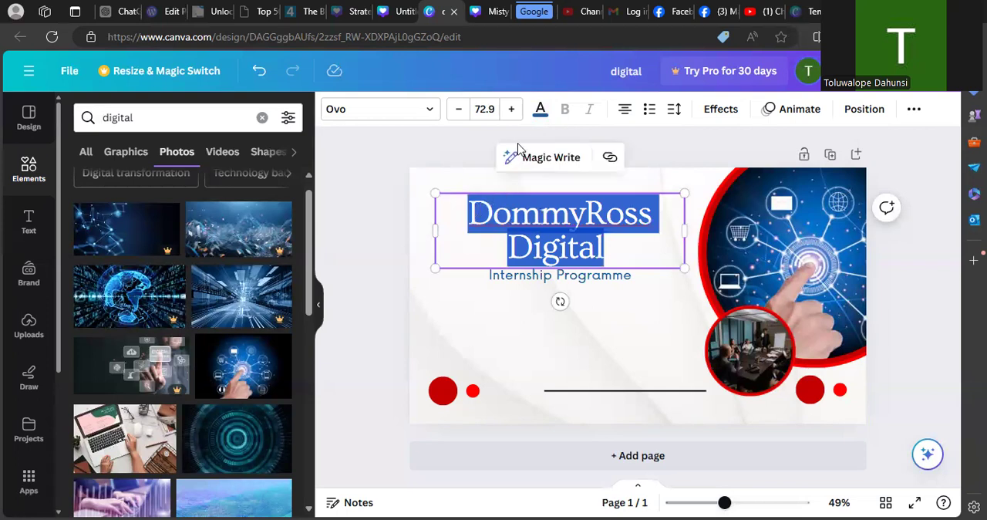
{"action": "left_click", "coordinate": [540, 109]}
{"action": "left_click", "coordinate": [240, 197]}
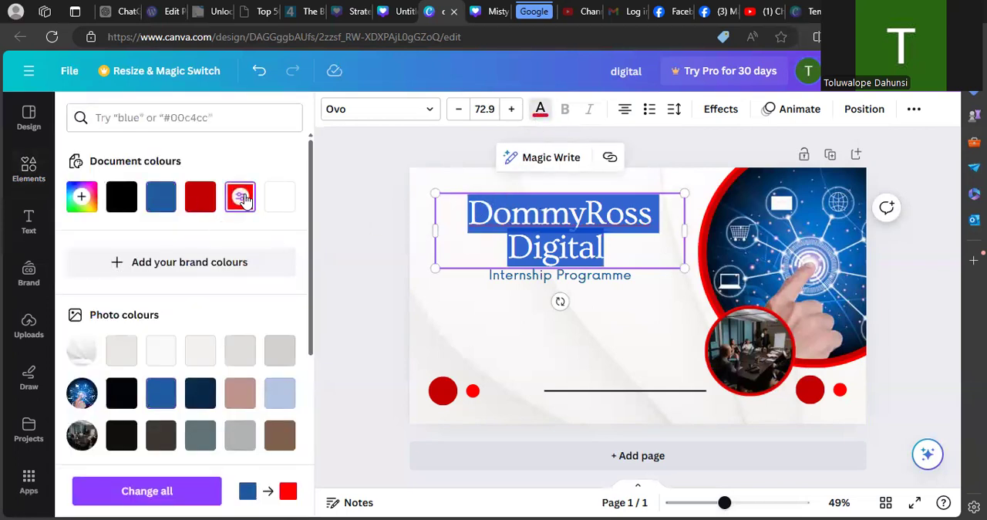
{"action": "left_click", "coordinate": [391, 251]}
{"action": "left_click", "coordinate": [531, 305]}
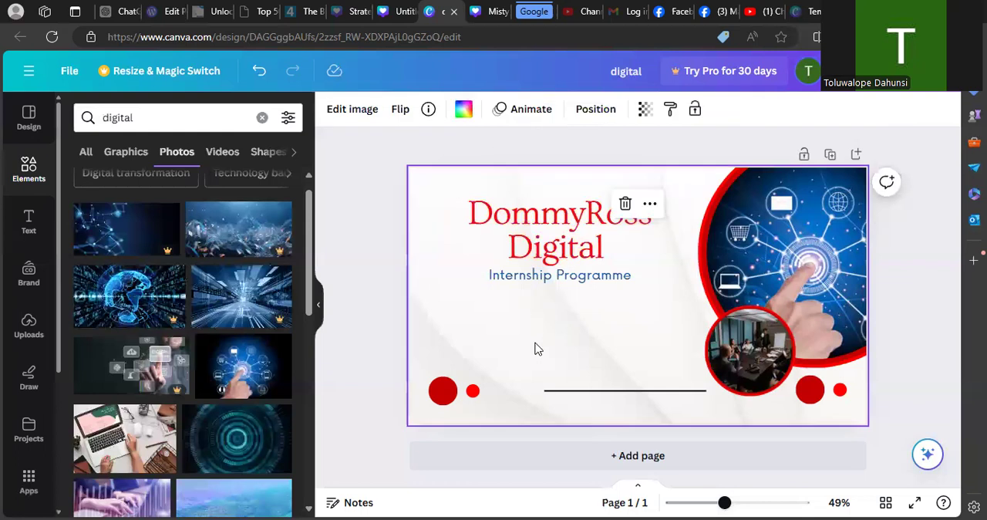
- Add the orange "Super Mom!" font combination to the page and place it below the heading
{"action": "left_click", "coordinate": [558, 246]}
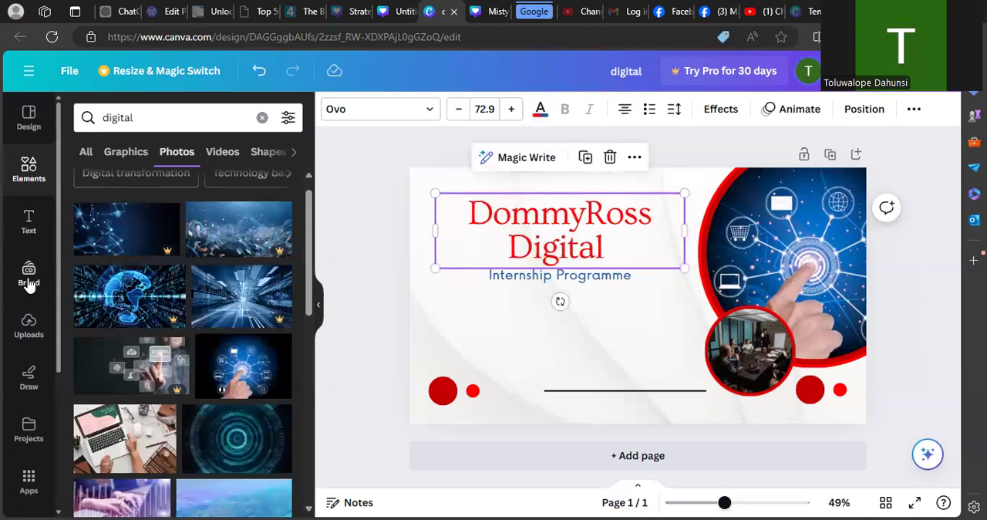
{"action": "left_click", "coordinate": [28, 222]}
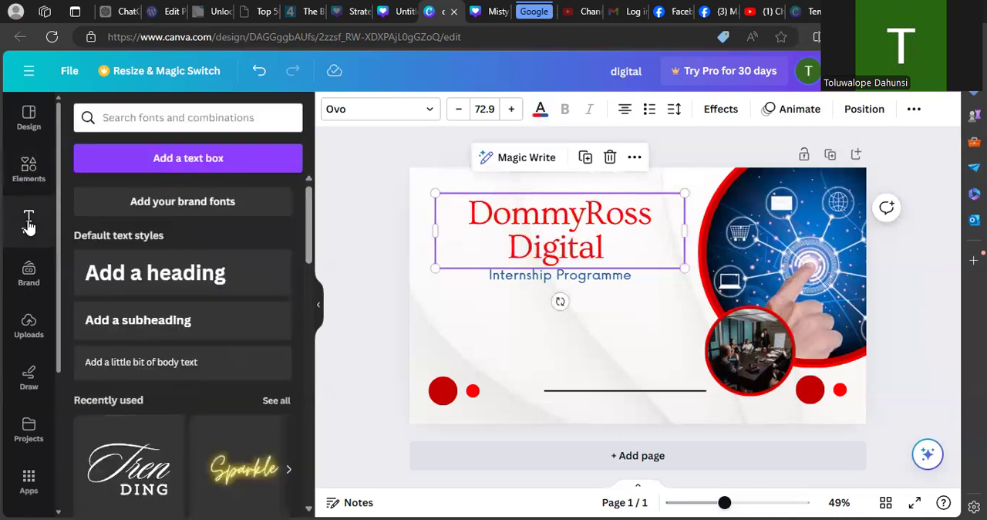
{"action": "left_click_drag", "start_coordinate": [316, 282], "coordinate": [324, 456]}
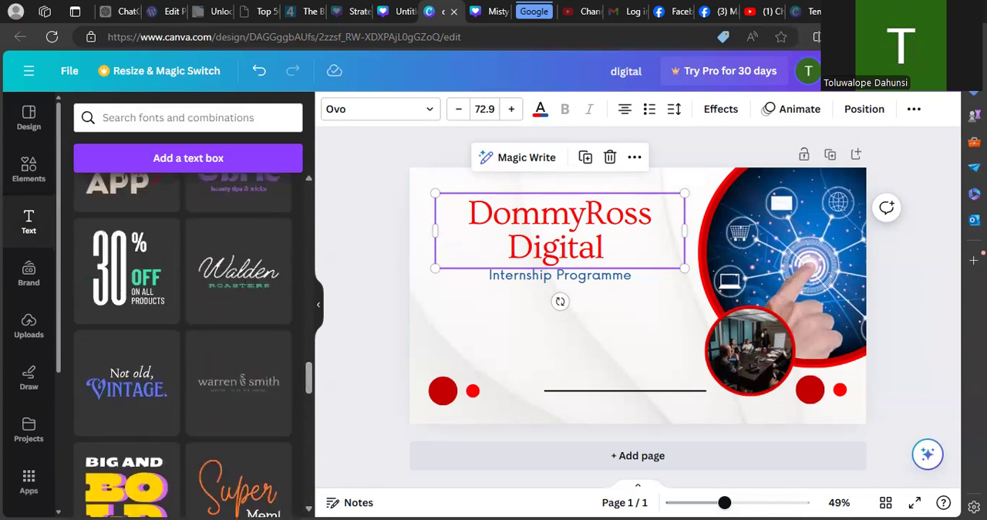
{"action": "left_click", "coordinate": [258, 490]}
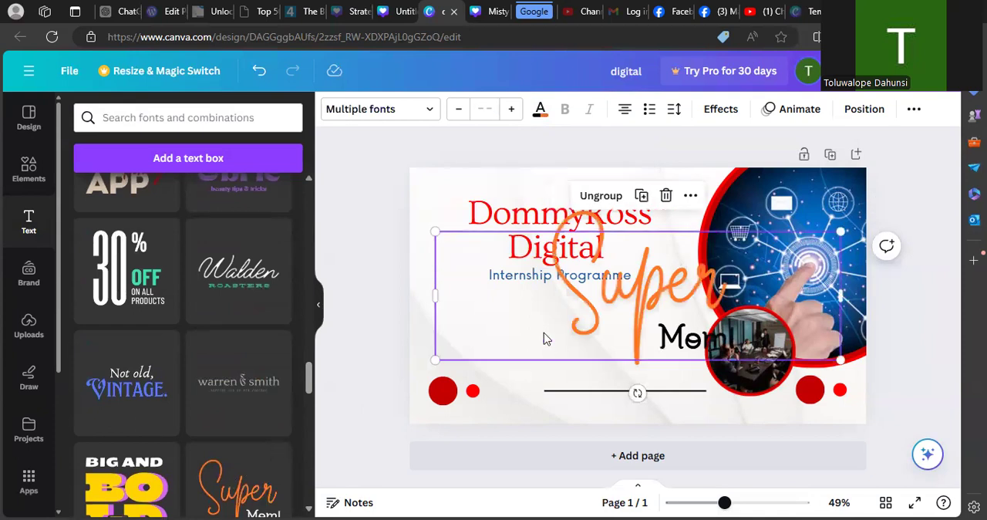
{"action": "left_click_drag", "start_coordinate": [544, 338], "coordinate": [471, 355]}
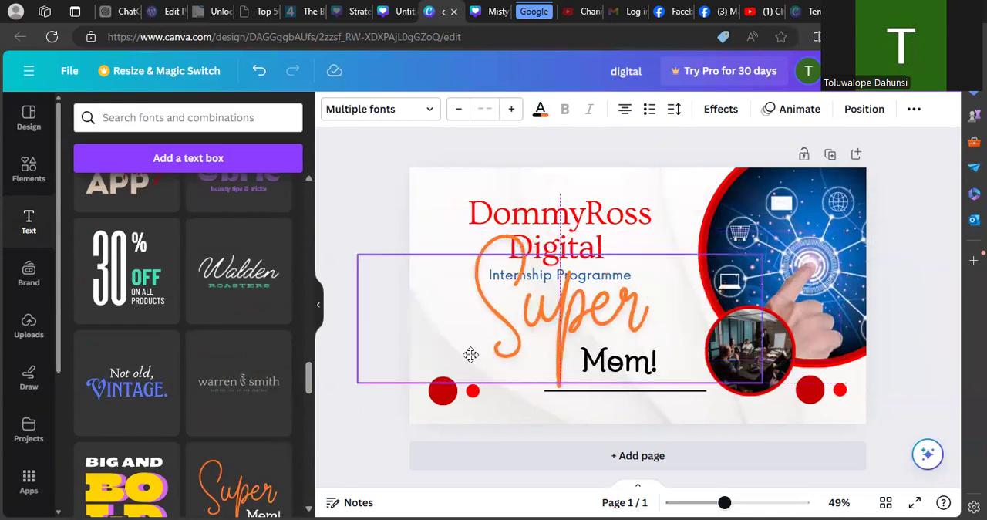
- Replace the word "Super" in the font combination with "DommyRoss"
{"action": "left_click", "coordinate": [577, 310]}
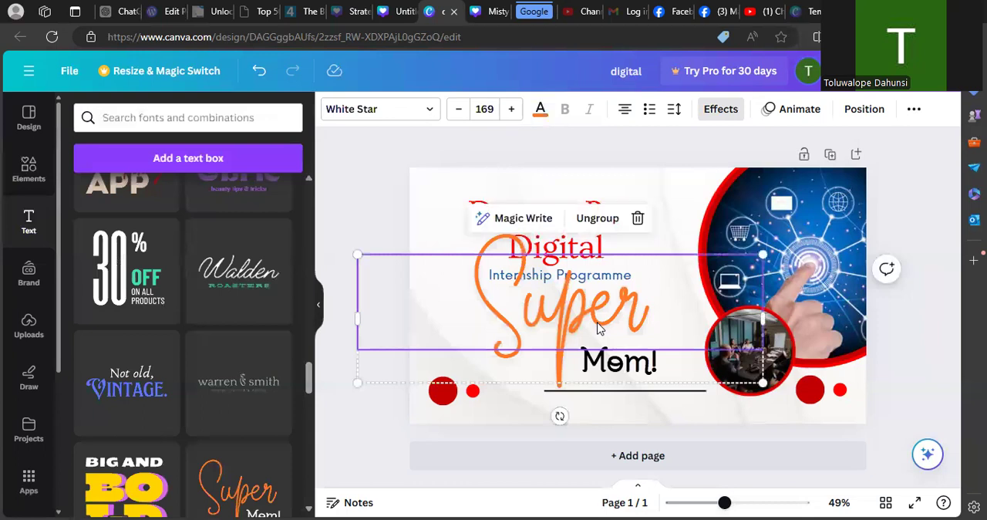
{"action": "double_click", "coordinate": [587, 307]}
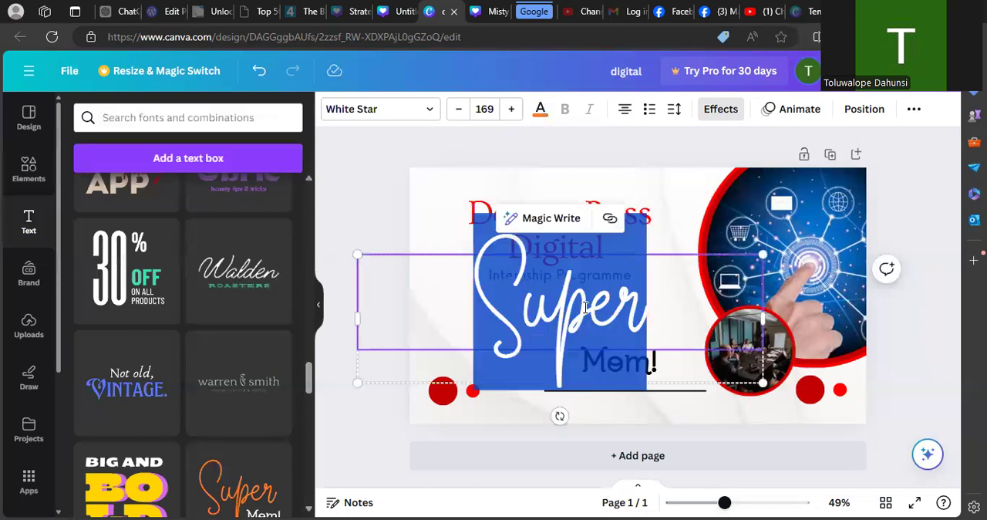
{"action": "type", "text": "D"}
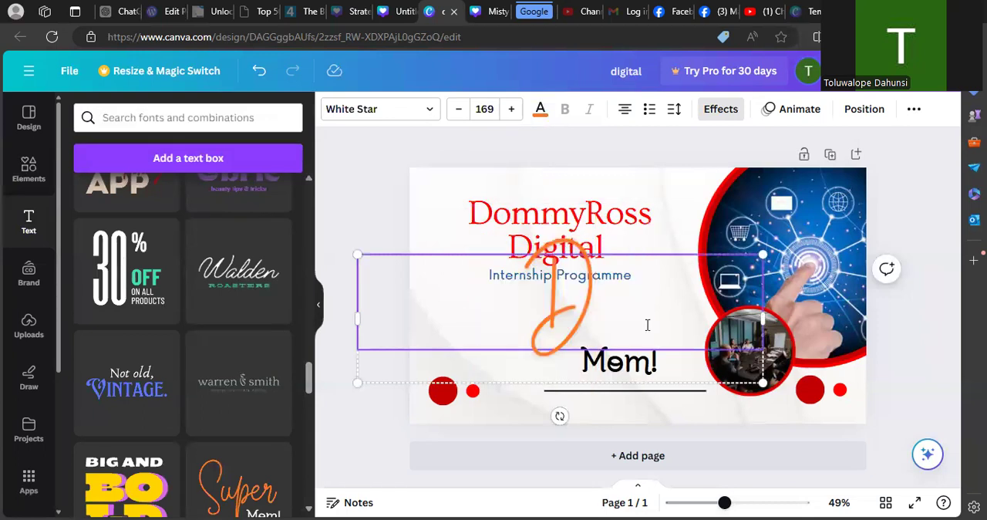
{"action": "type", "text": "ommy"}
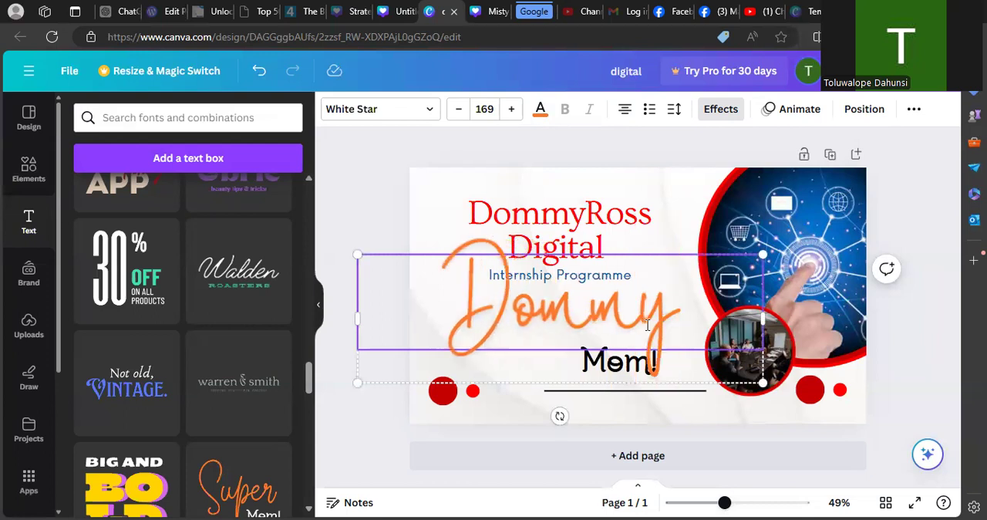
{"action": "type", "text": "Ross"}
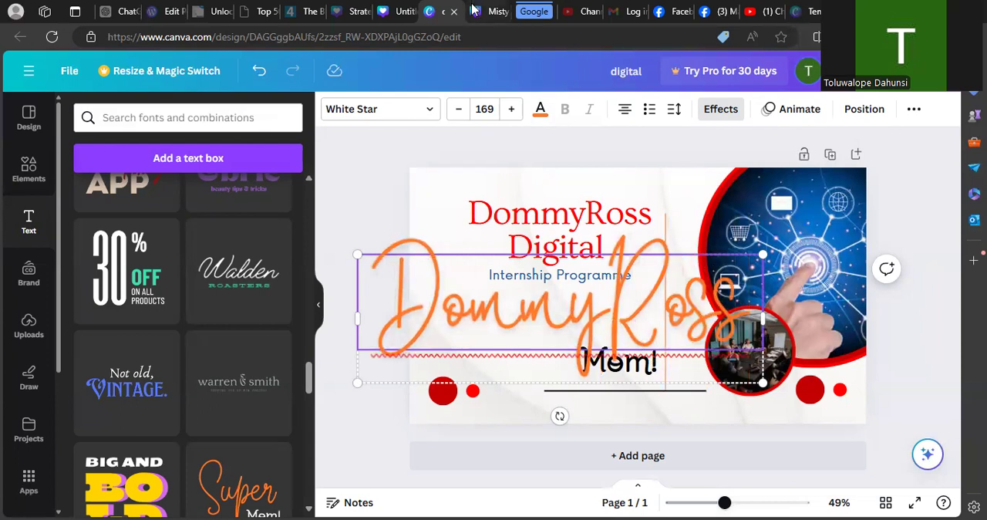
- Reduce the orange "DommyRoss" script text to font size 101
{"action": "left_click", "coordinate": [459, 109]}
{"action": "left_click", "coordinate": [458, 109]}
{"action": "left_click", "coordinate": [458, 109]}
{"action": "left_click", "coordinate": [458, 109]}
{"action": "left_click", "coordinate": [458, 109]}
{"action": "left_click", "coordinate": [459, 108]}
{"action": "left_click", "coordinate": [458, 109]}
{"action": "left_click", "coordinate": [458, 109]}
{"action": "left_click", "coordinate": [458, 114]}
{"action": "left_click", "coordinate": [458, 114]}
{"action": "left_click", "coordinate": [459, 114]}
{"action": "left_click", "coordinate": [458, 114]}
{"action": "left_click", "coordinate": [458, 114]}
{"action": "left_click", "coordinate": [458, 114]}
{"action": "left_click", "coordinate": [459, 114]}
{"action": "left_click", "coordinate": [458, 114]}
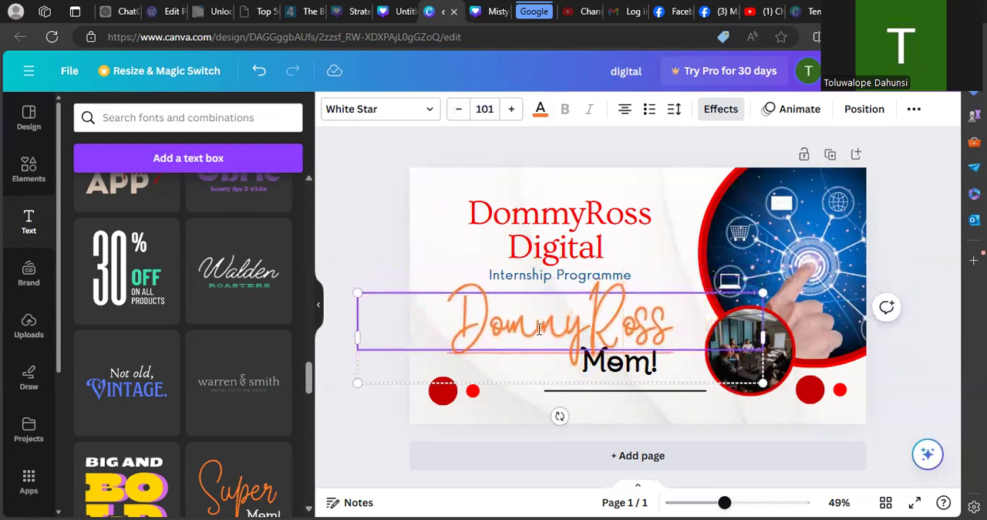
- Move the font combination up slightly and scale the group until the "DommyRoss" text reaches size 106
{"action": "left_click", "coordinate": [670, 433]}
{"action": "left_click", "coordinate": [646, 373]}
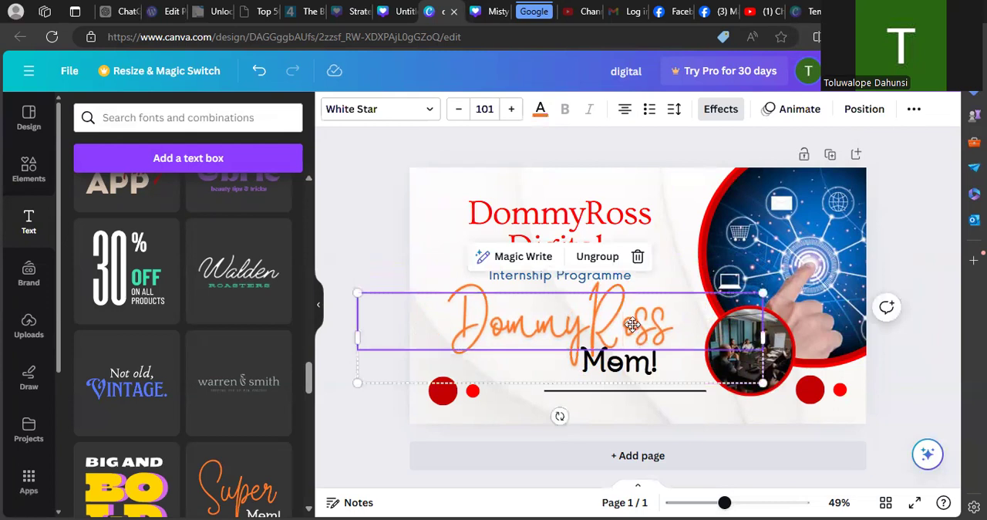
{"action": "left_click_drag", "start_coordinate": [634, 333], "coordinate": [632, 324]}
{"action": "left_click", "coordinate": [658, 361]}
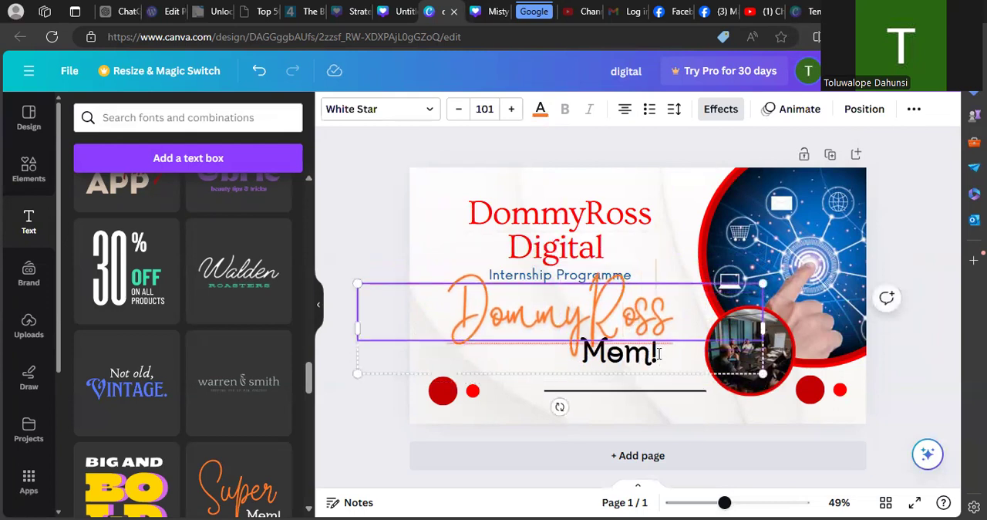
{"action": "left_click_drag", "start_coordinate": [760, 368], "coordinate": [785, 378]}
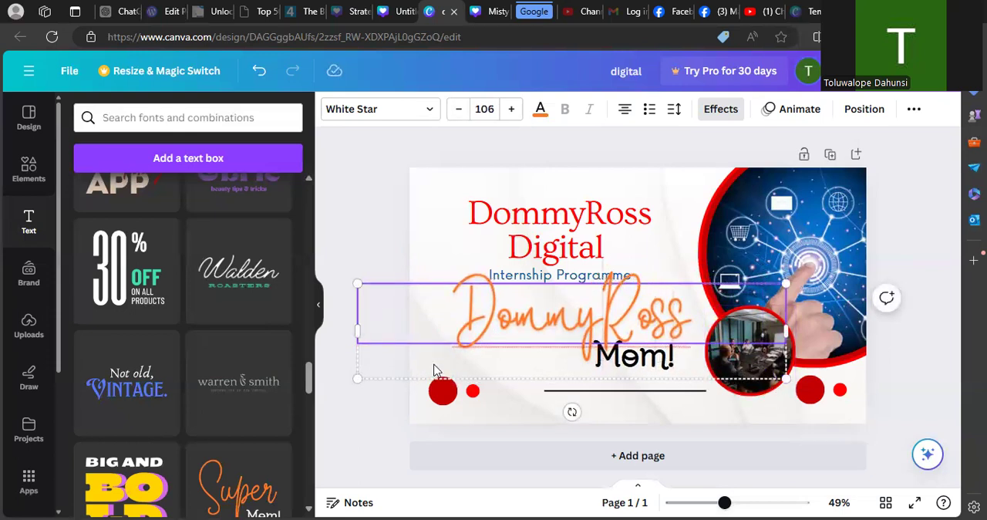
- Try to open the "Mom!" text for editing inside the grouped font combination
{"action": "left_click", "coordinate": [665, 364]}
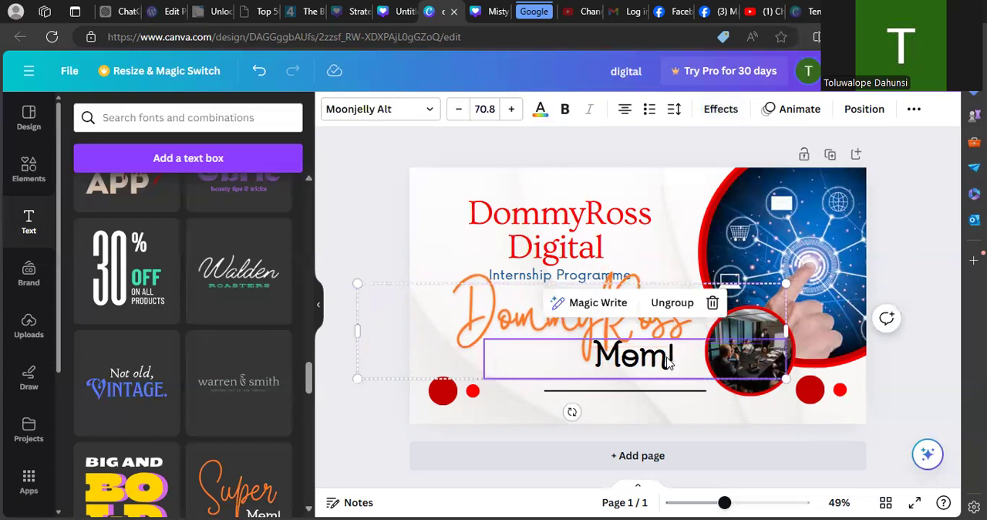
{"action": "left_click", "coordinate": [668, 362]}
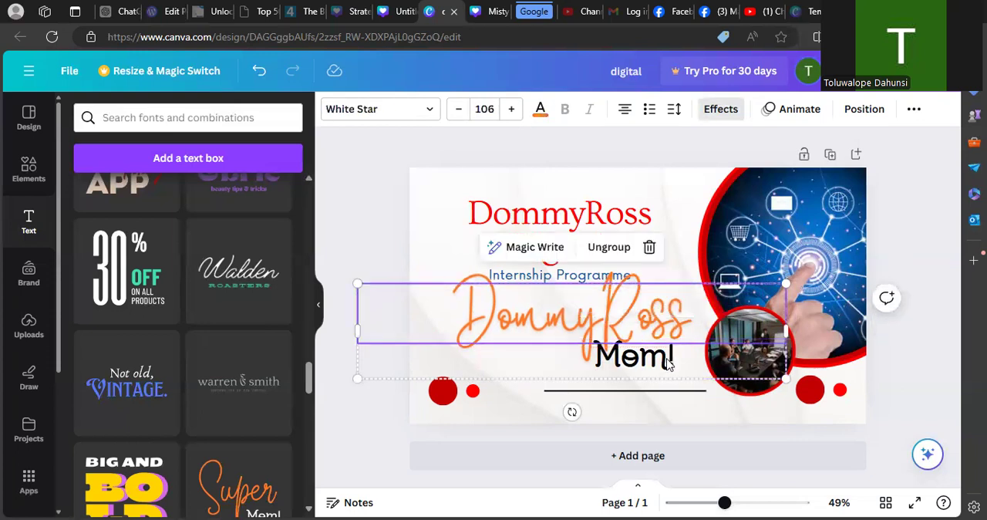
{"action": "left_click", "coordinate": [663, 363]}
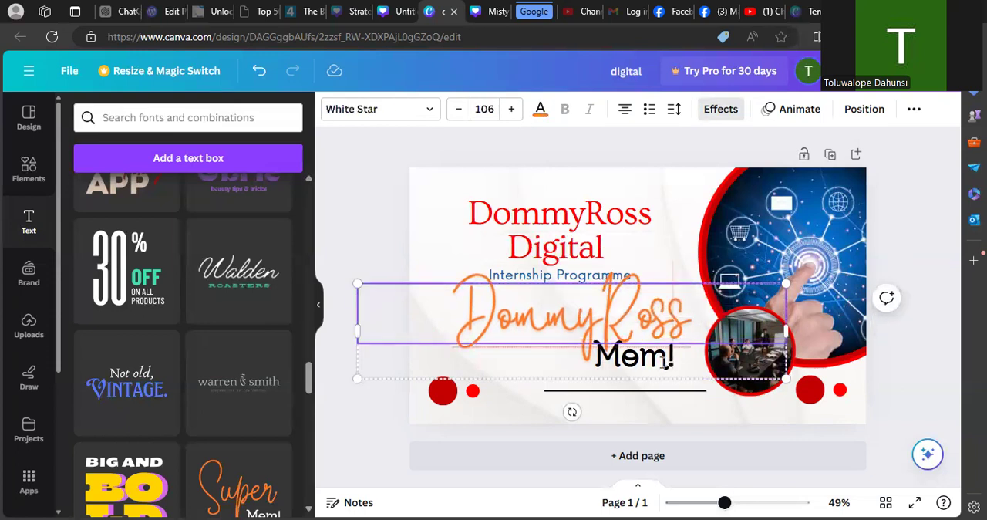
{"action": "left_click", "coordinate": [582, 378]}
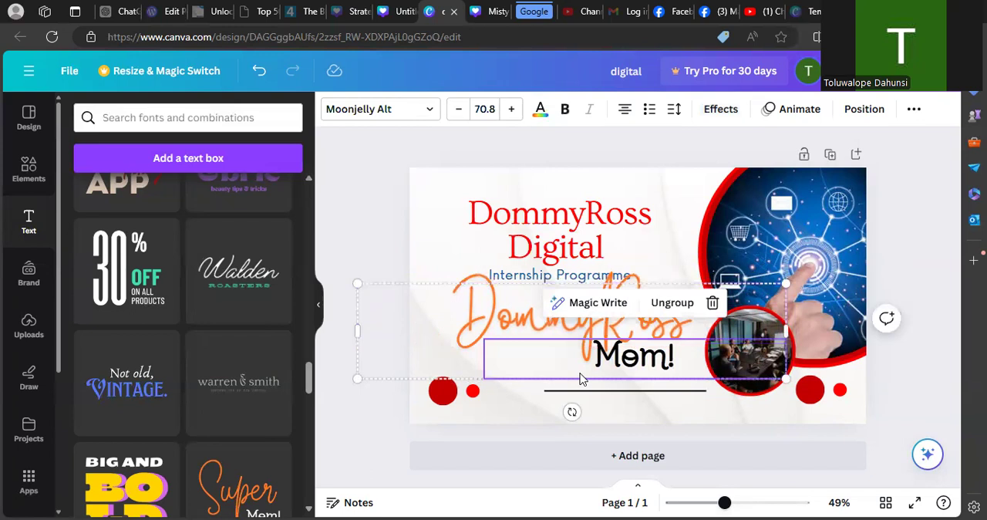
{"action": "left_click", "coordinate": [637, 365]}
{"action": "double_click", "coordinate": [637, 364]}
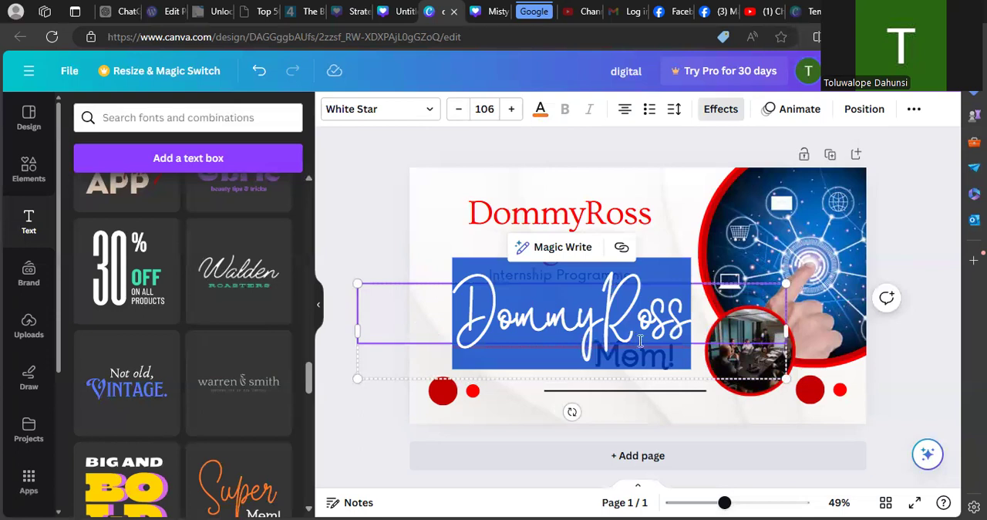
{"action": "left_click", "coordinate": [656, 325]}
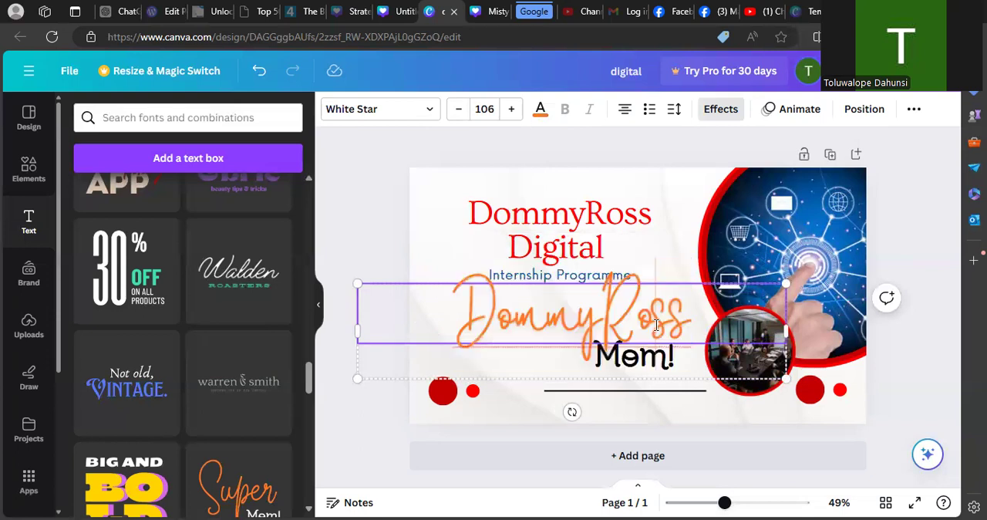
- Ungroup the font combination into separate "DommyRoss" and "Mom!" text boxes and clear the selection
{"action": "double_click", "coordinate": [656, 356]}
{"action": "left_click", "coordinate": [678, 360]}
{"action": "left_click", "coordinate": [683, 377]}
{"action": "left_click", "coordinate": [684, 304]}
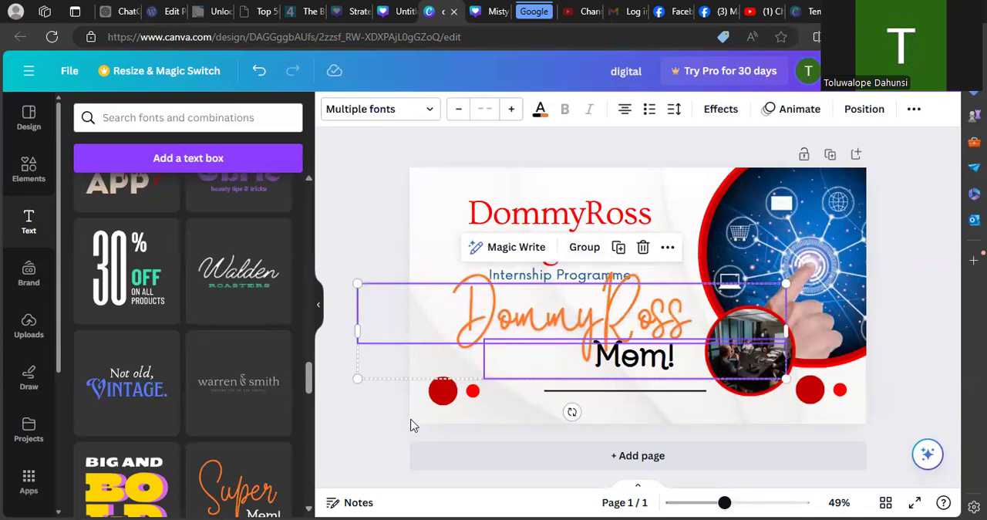
{"action": "left_click", "coordinate": [411, 424]}
- Replace the black "Mom!" text with "Digital"
{"action": "left_click", "coordinate": [656, 368]}
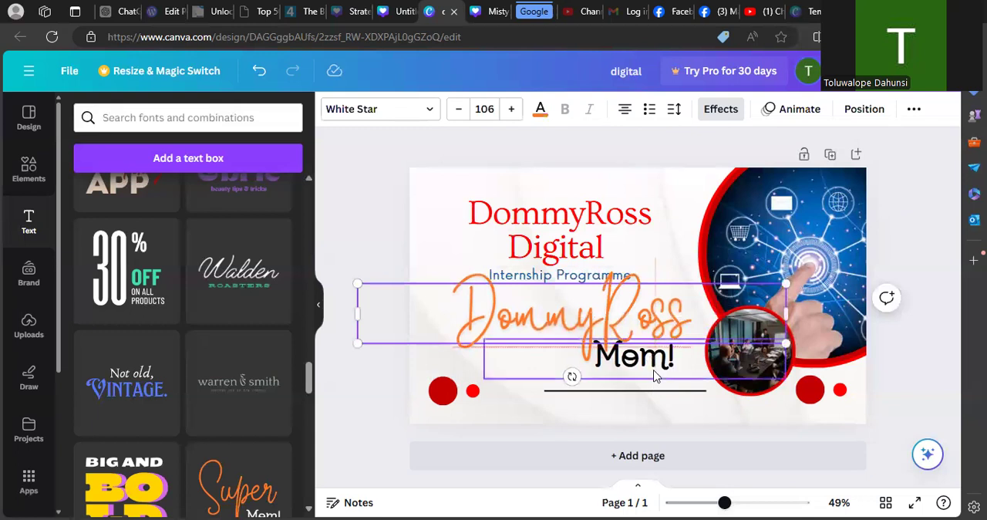
{"action": "left_click", "coordinate": [655, 374]}
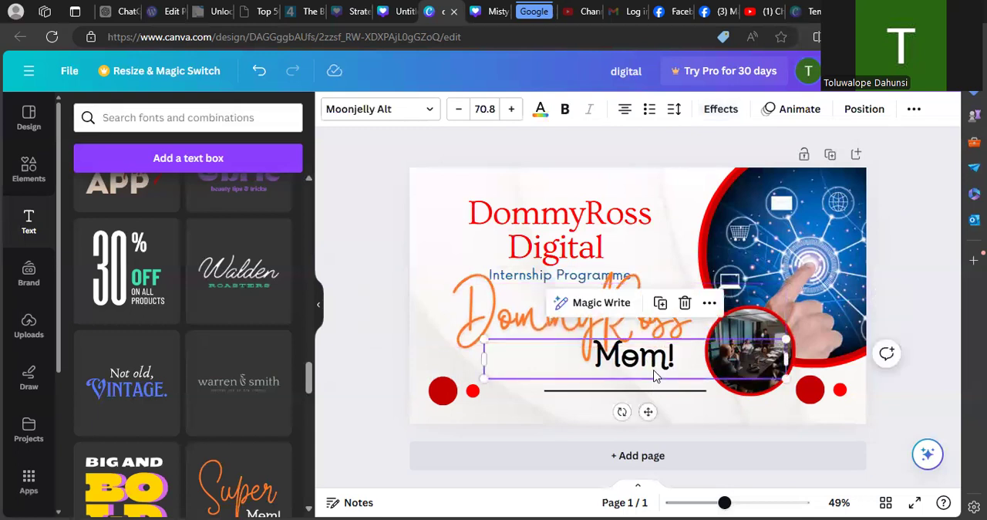
{"action": "double_click", "coordinate": [694, 368]}
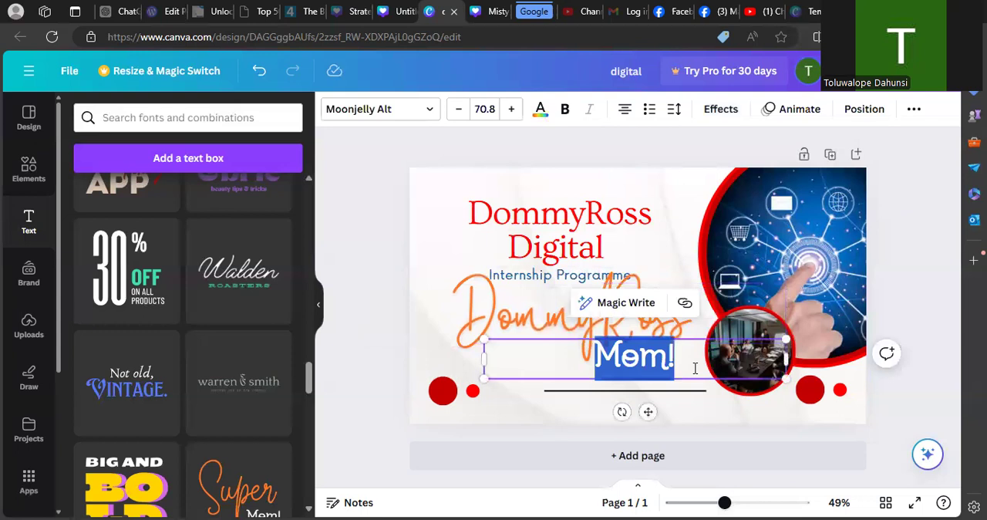
{"action": "type", "text": "Digita"}
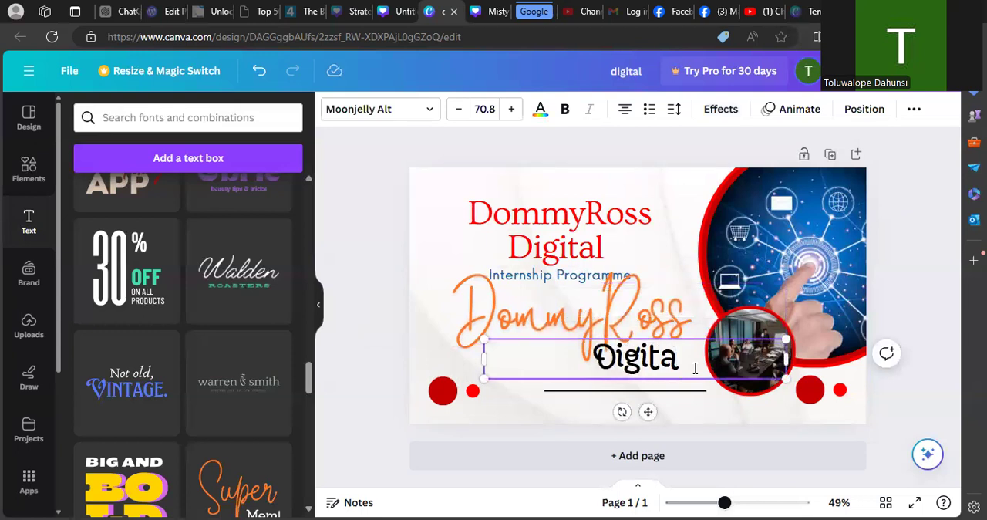
{"action": "type", "text": "l"}
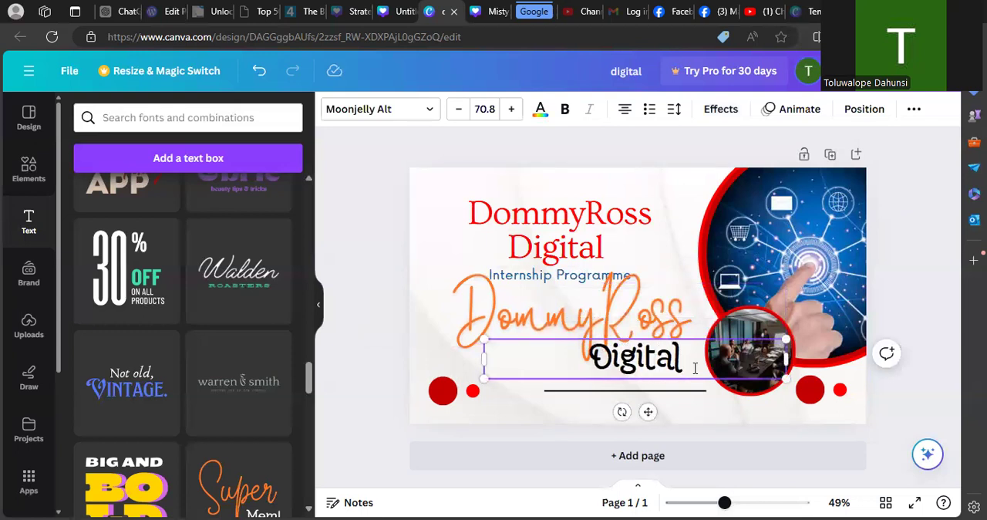
- Delete the old red DommyRoss Digital heading from the page
{"action": "left_click", "coordinate": [367, 238]}
{"action": "left_click", "coordinate": [535, 238]}
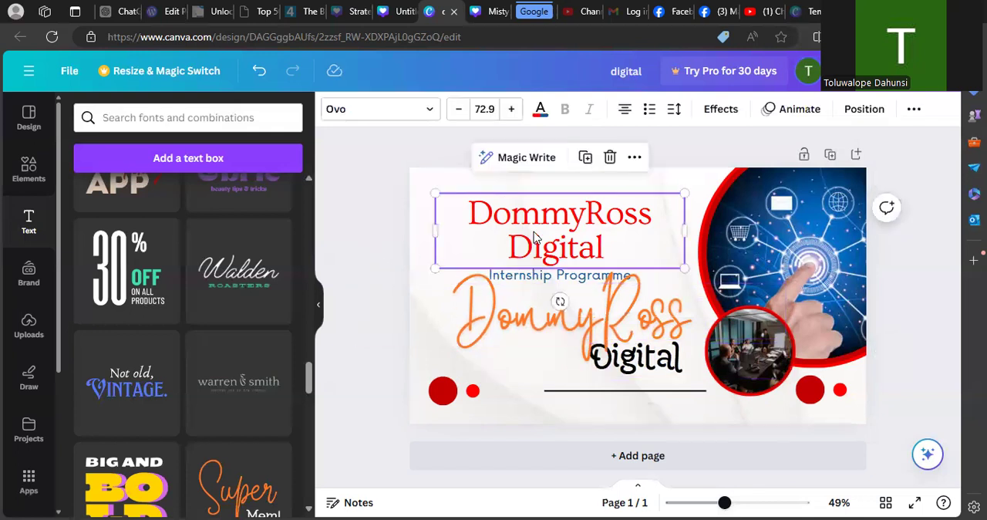
{"action": "key", "text": "Delete"}
- Try to select the blue "Internship Programme" text overlapped by the DommyRoss text box
{"action": "left_click", "coordinate": [636, 344]}
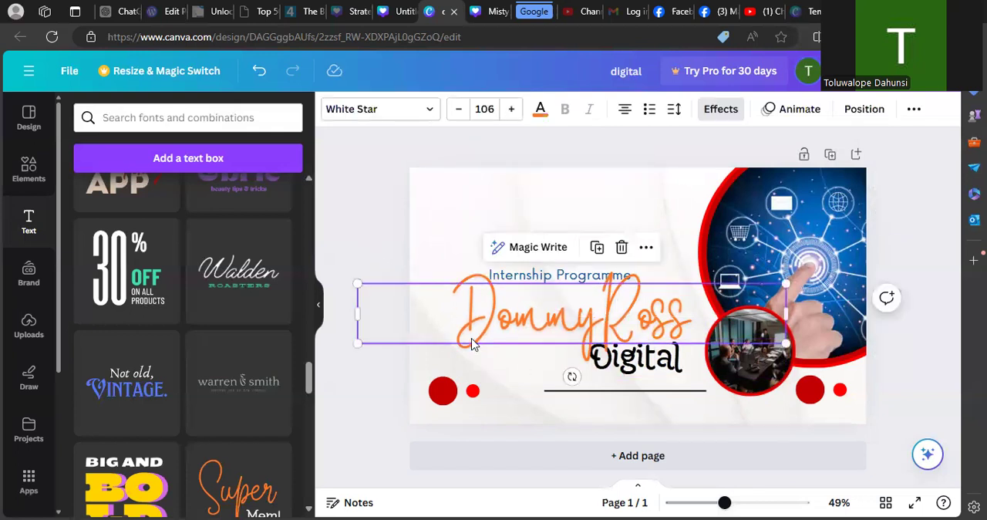
{"action": "left_click", "coordinate": [359, 267]}
{"action": "left_click_drag", "start_coordinate": [366, 279], "coordinate": [725, 398]}
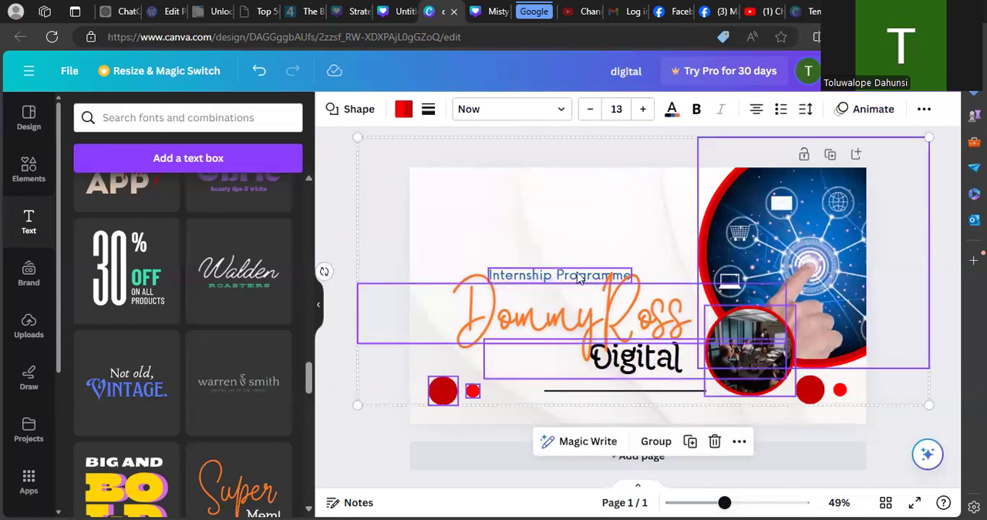
{"action": "left_click", "coordinate": [347, 177]}
{"action": "left_click", "coordinate": [513, 279]}
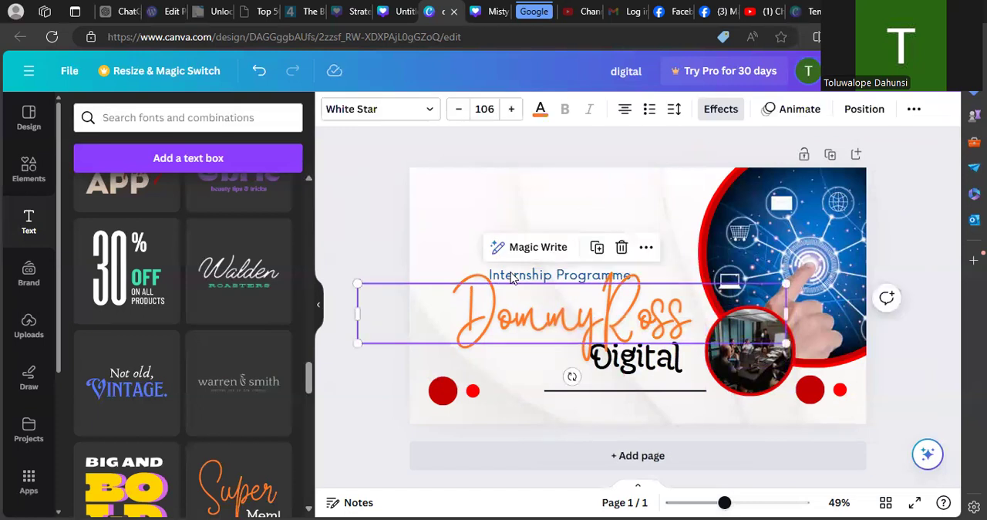
{"action": "left_click", "coordinate": [353, 194]}
{"action": "left_click", "coordinate": [544, 277]}
{"action": "left_click", "coordinate": [498, 316]}
{"action": "left_click", "coordinate": [328, 219]}
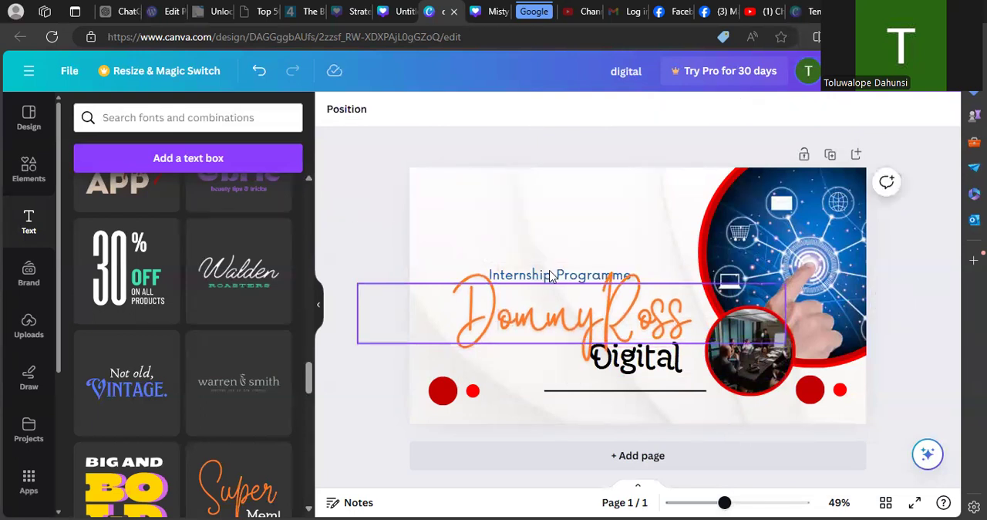
{"action": "left_click", "coordinate": [550, 276]}
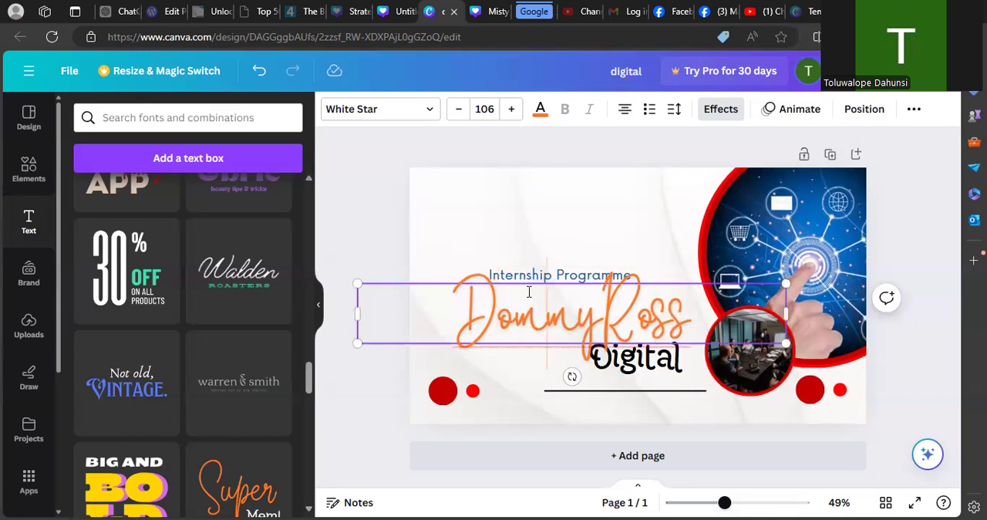
{"action": "left_click", "coordinate": [375, 218]}
- Move the "DommyRoss" text slightly down, then move "Internship Programme" up to the page's upper edge
{"action": "left_click", "coordinate": [474, 336]}
{"action": "left_click_drag", "start_coordinate": [474, 336], "coordinate": [474, 359]}
{"action": "left_click", "coordinate": [422, 264]}
{"action": "left_click", "coordinate": [504, 284]}
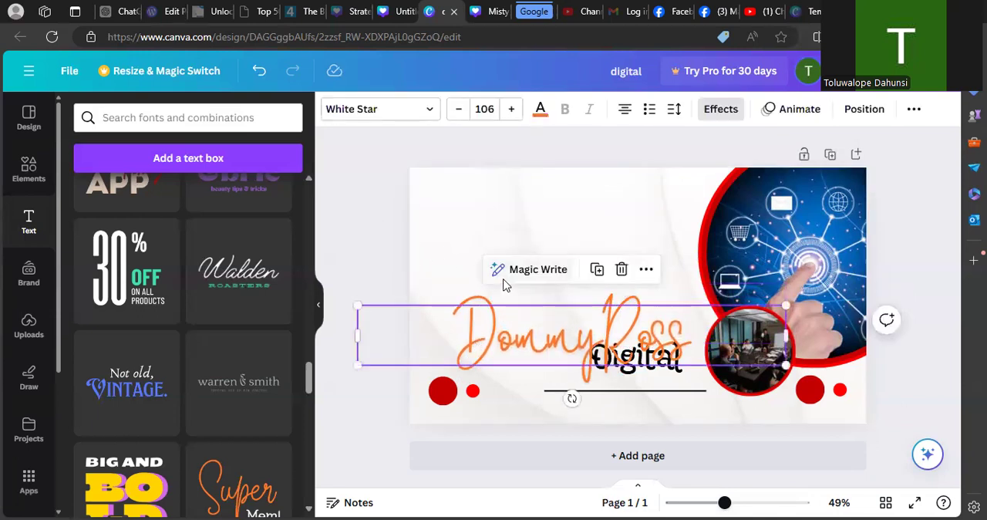
{"action": "left_click", "coordinate": [407, 253]}
{"action": "left_click_drag", "start_coordinate": [524, 279], "coordinate": [586, 184]}
- Group "DommyRoss" and "Digital" with the left-hand red circles and the black line, undoing a trial move of the group
{"action": "left_click_drag", "start_coordinate": [357, 277], "coordinate": [687, 405]}
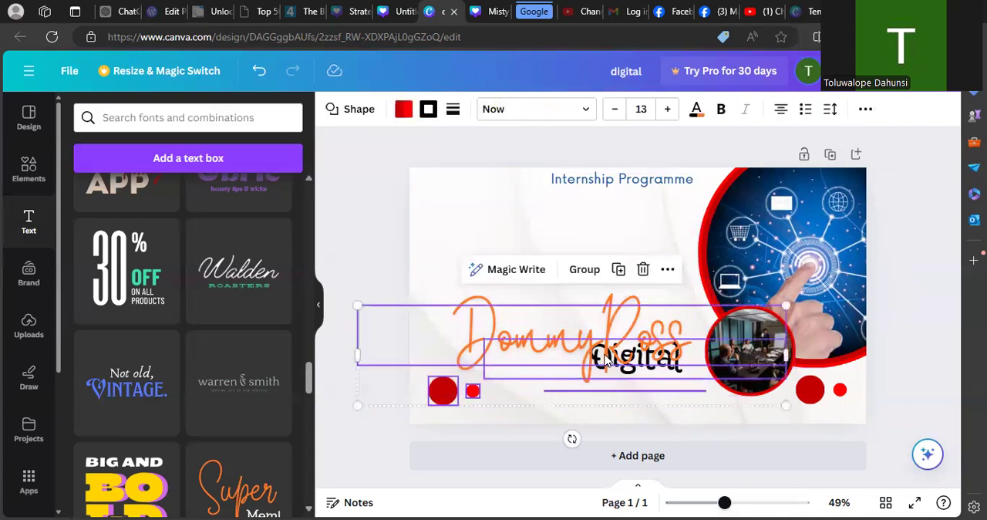
{"action": "left_click", "coordinate": [585, 269]}
{"action": "left_click_drag", "start_coordinate": [610, 331], "coordinate": [599, 297]}
{"action": "key", "text": "ctrl+z"}
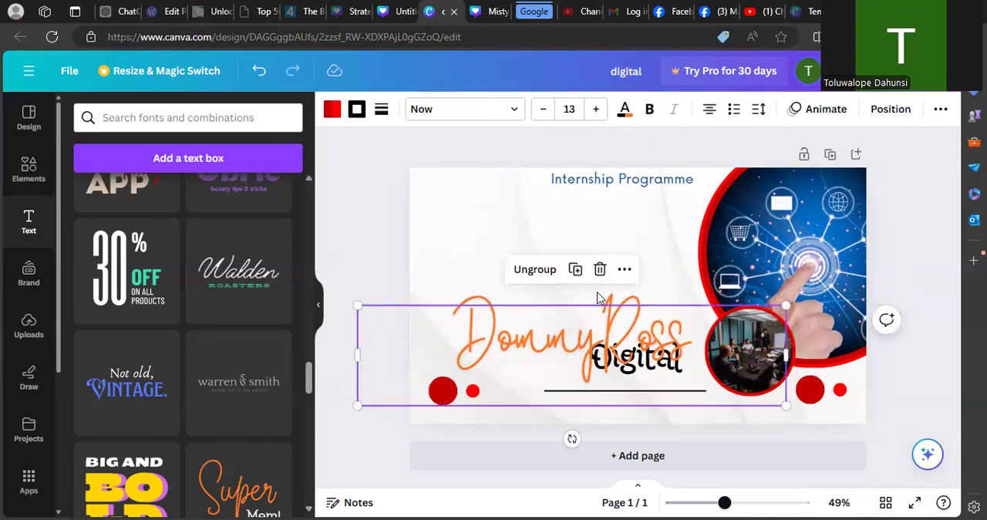
{"action": "left_click", "coordinate": [396, 262]}
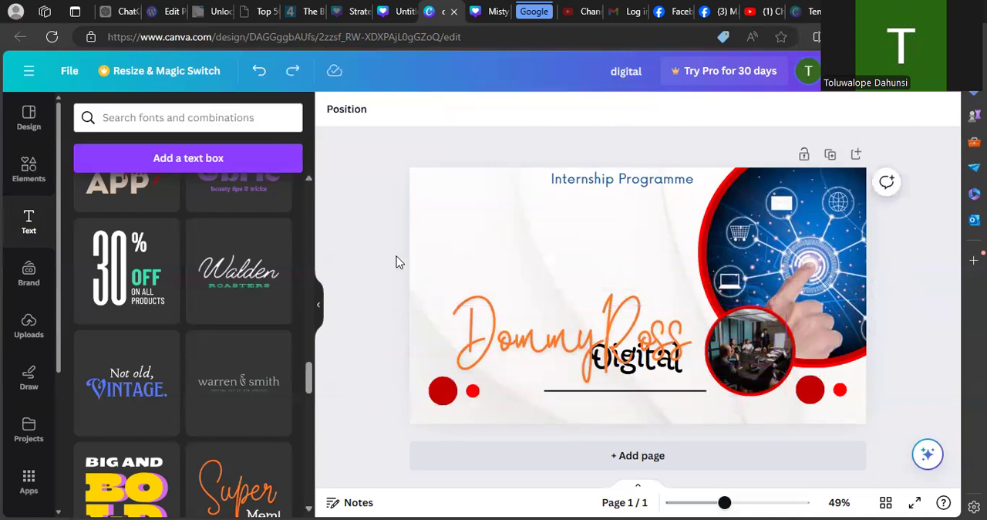
- Move the grouped texts, circles and line slightly up, and ungroup them
{"action": "left_click_drag", "start_coordinate": [555, 342], "coordinate": [554, 316]}
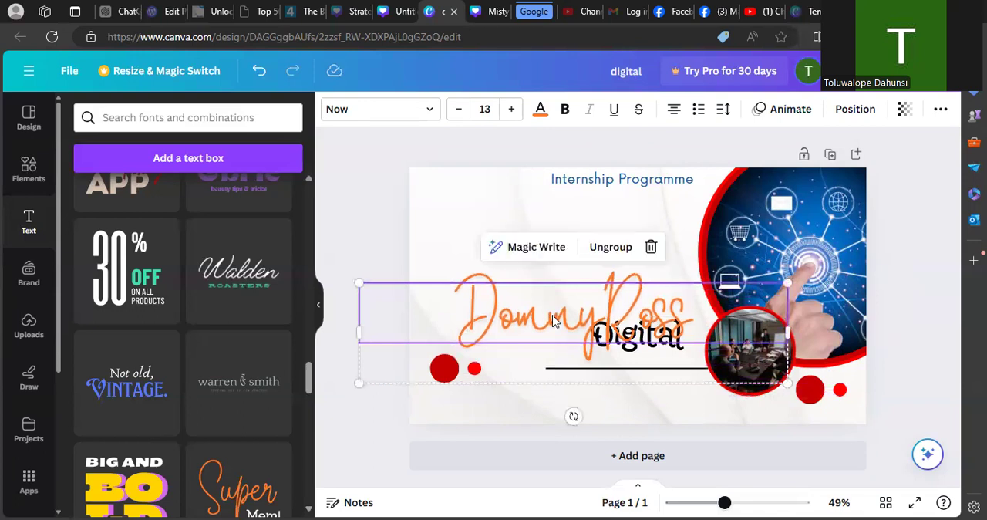
{"action": "left_click", "coordinate": [595, 247]}
{"action": "left_click", "coordinate": [390, 422]}
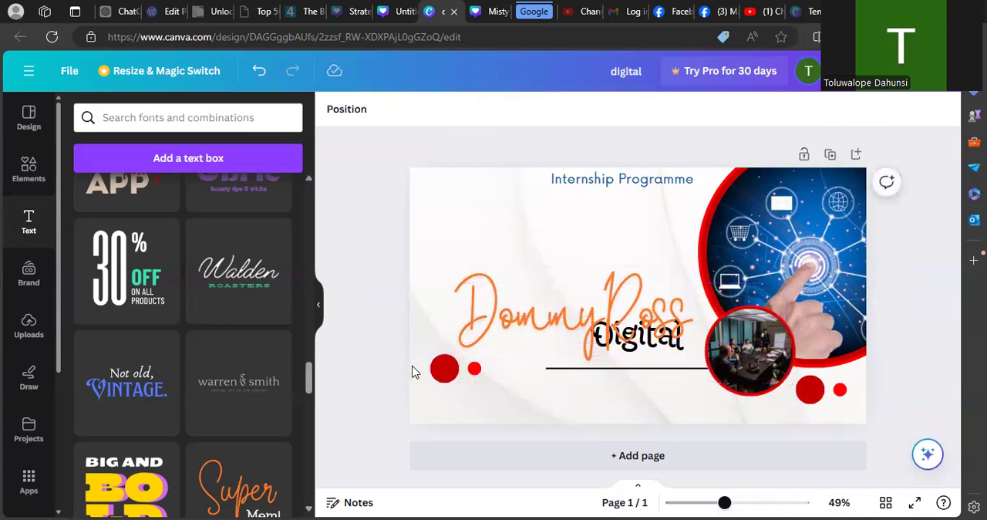
- Move the left-hand pair of red circles and the black line back down near the page's lower edge
{"action": "left_click_drag", "start_coordinate": [407, 342], "coordinate": [433, 395]}
{"action": "left_click", "coordinate": [379, 404]}
{"action": "left_click", "coordinate": [567, 371]}
{"action": "left_click_drag", "start_coordinate": [567, 370], "coordinate": [561, 395]}
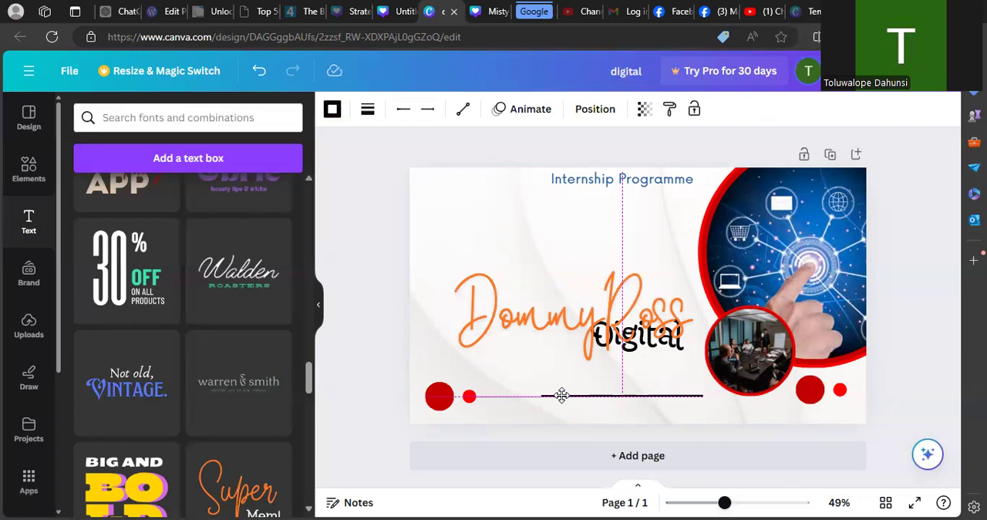
{"action": "left_click_drag", "start_coordinate": [562, 395], "coordinate": [569, 392]}
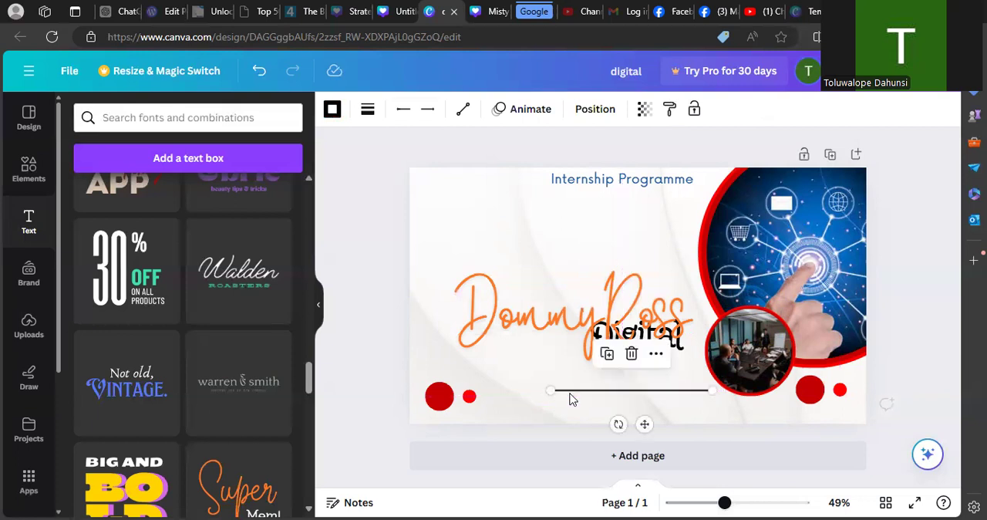
{"action": "left_click", "coordinate": [386, 356]}
- Move "DommyRoss" into the upper half of the page and place "Digital" centrally beneath it
{"action": "left_click_drag", "start_coordinate": [603, 330], "coordinate": [600, 264]}
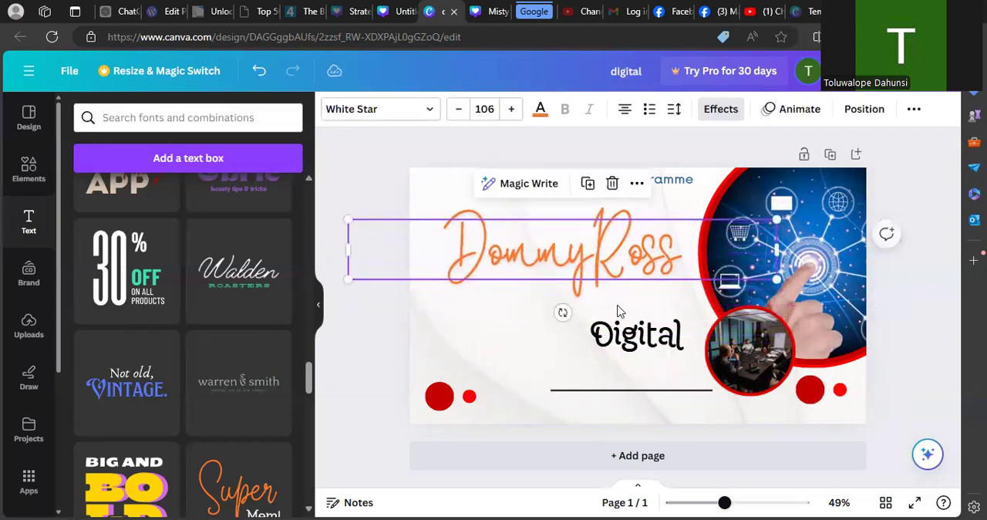
{"action": "left_click", "coordinate": [637, 339]}
{"action": "left_click_drag", "start_coordinate": [638, 341], "coordinate": [585, 310]}
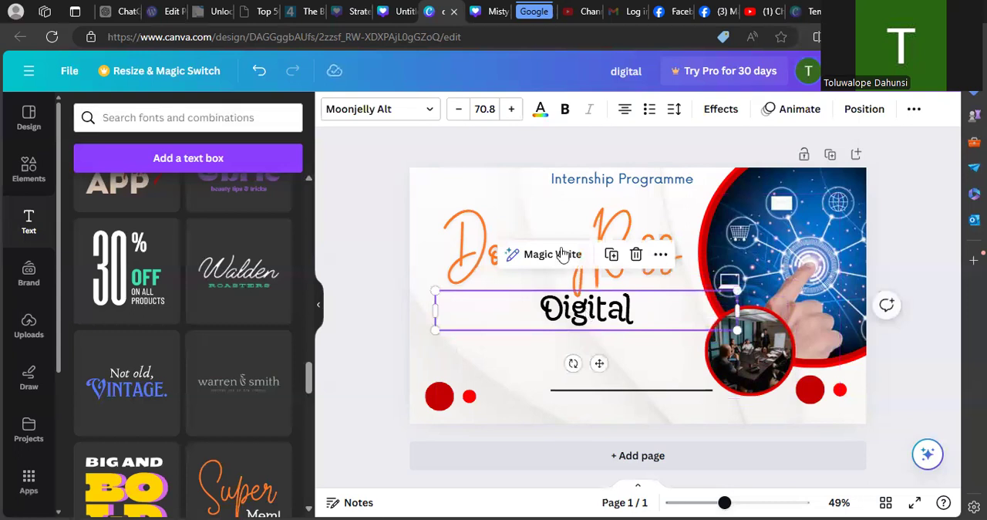
- Try several blue shades on the "Digital" text and set its colour to the photo blue #1e5ba0
{"action": "left_click", "coordinate": [540, 112]}
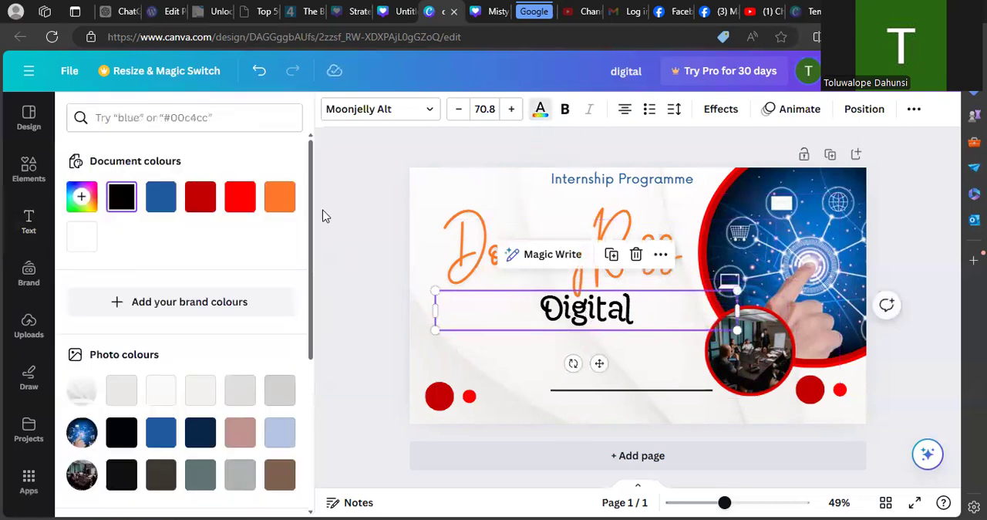
{"action": "left_click", "coordinate": [160, 198]}
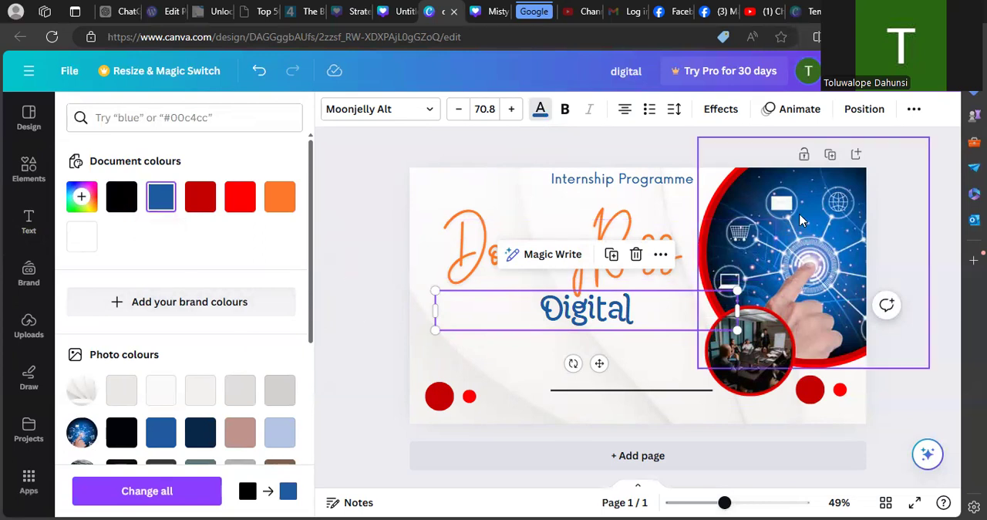
{"action": "left_click", "coordinate": [280, 430]}
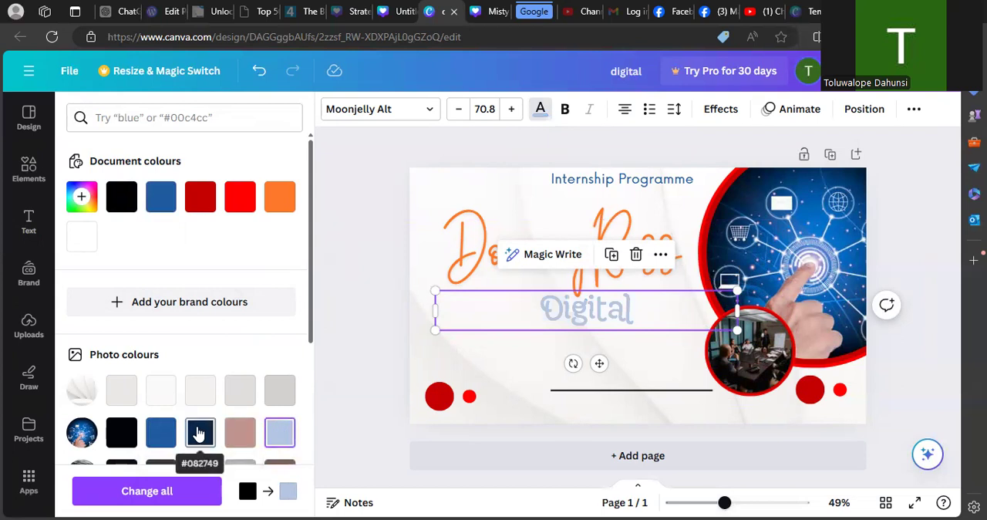
{"action": "left_click", "coordinate": [160, 432]}
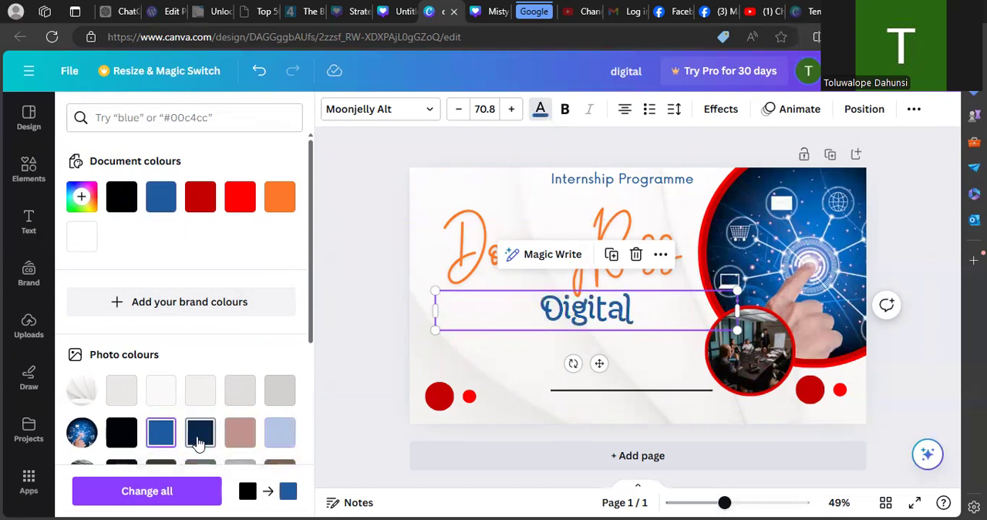
{"action": "left_click", "coordinate": [199, 442]}
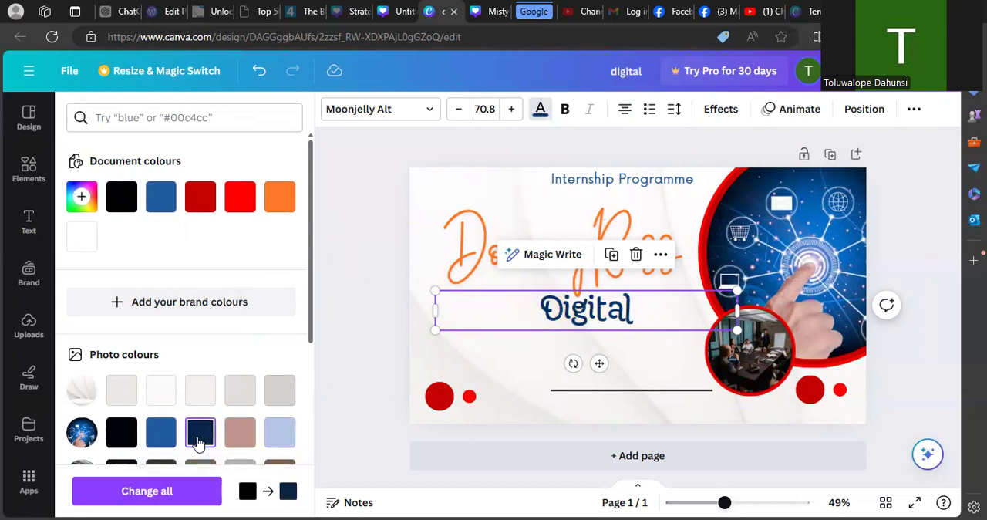
{"action": "left_click", "coordinate": [157, 441]}
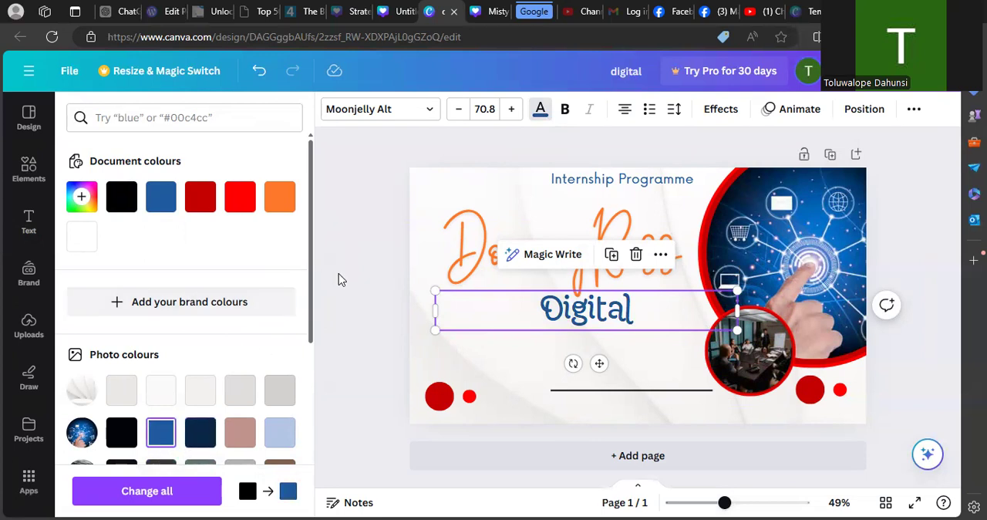
- Change the orange "DommyRoss" text to the document's bright red and clear the selection
{"action": "left_click", "coordinate": [485, 250]}
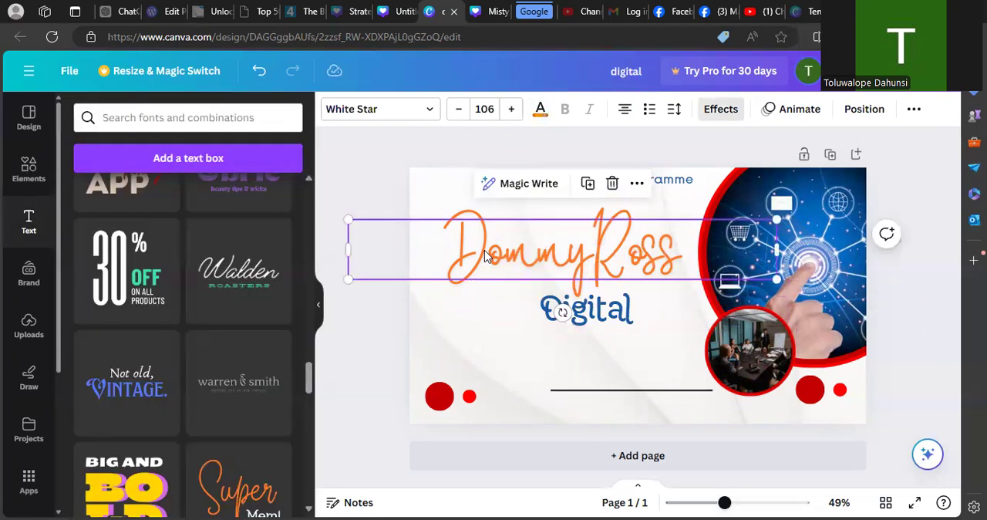
{"action": "left_click", "coordinate": [540, 109]}
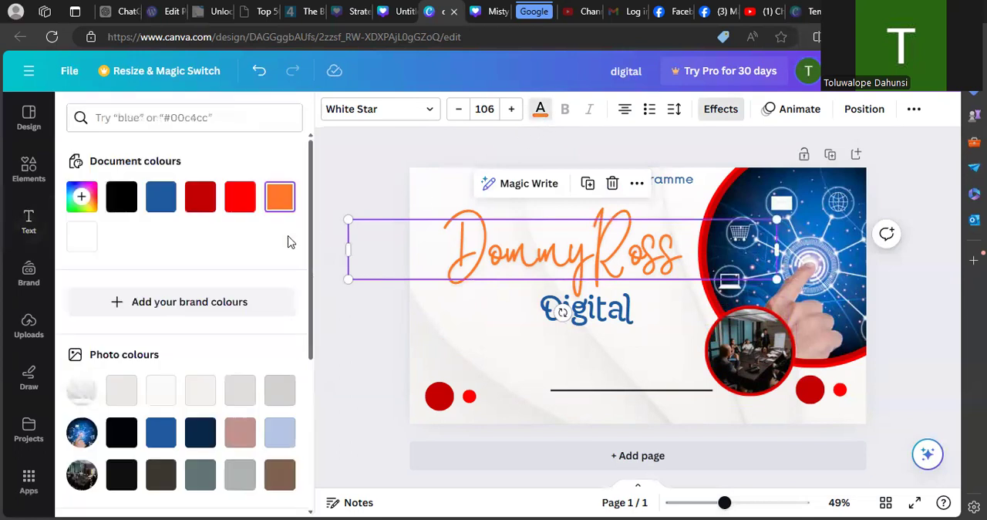
{"action": "left_click", "coordinate": [240, 198]}
{"action": "left_click", "coordinate": [346, 330]}
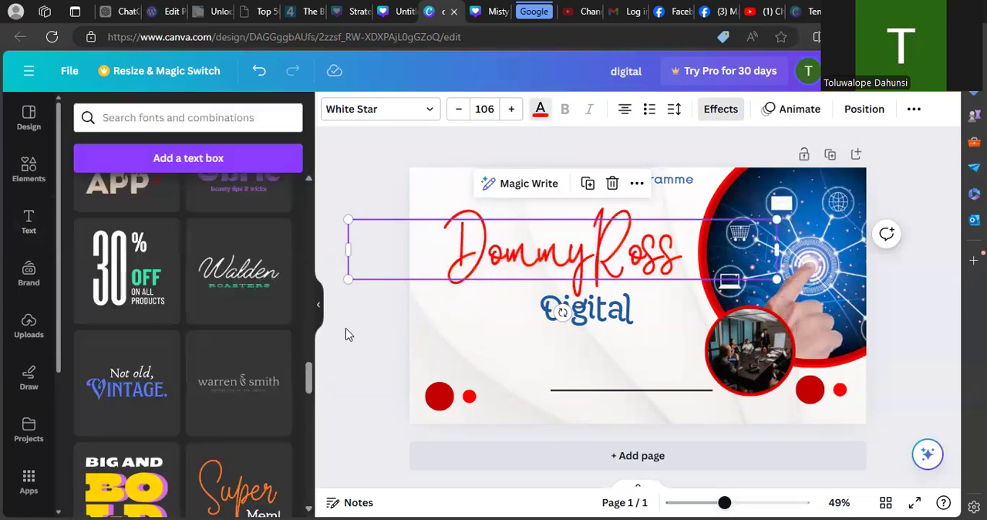
{"action": "left_click", "coordinate": [394, 148]}
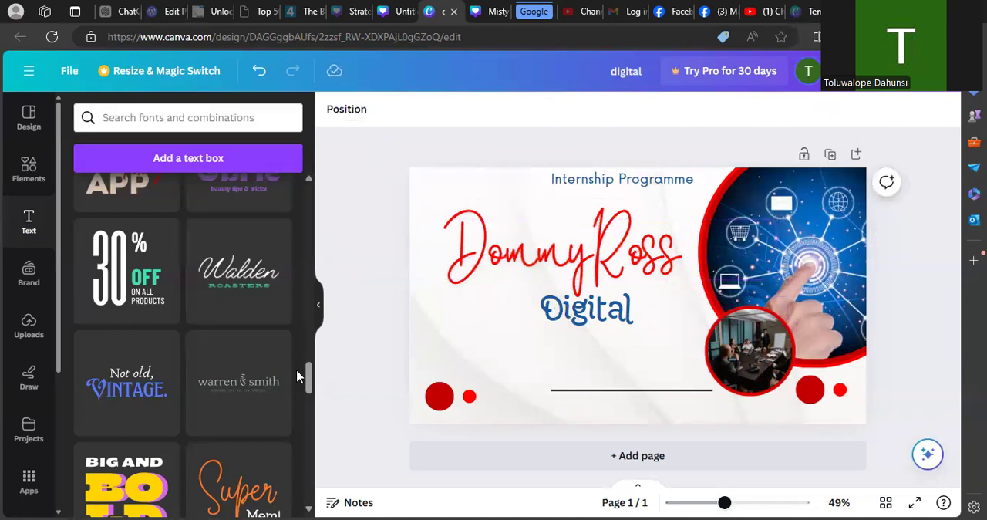
{"action": "left_click_drag", "start_coordinate": [309, 381], "coordinate": [303, 485]}
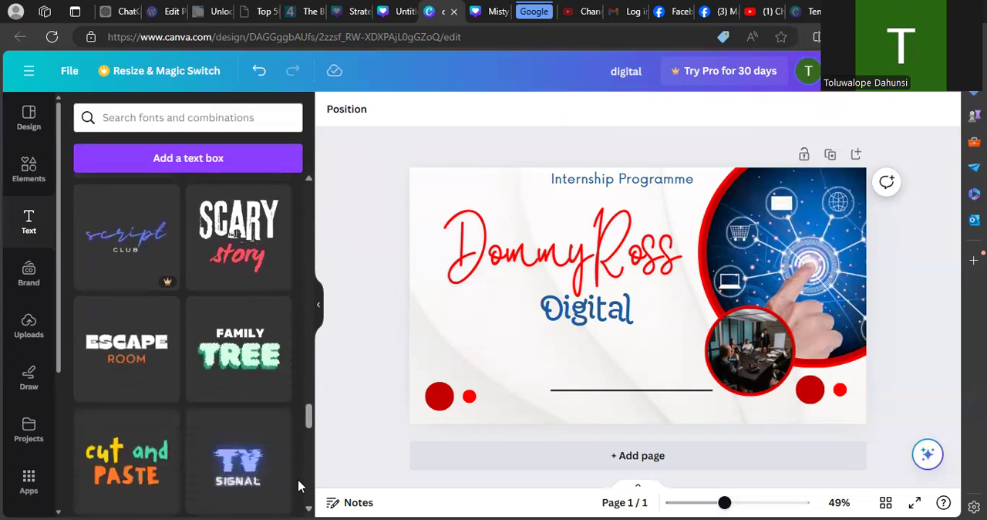
{"action": "left_click_drag", "start_coordinate": [309, 422], "coordinate": [311, 189]}
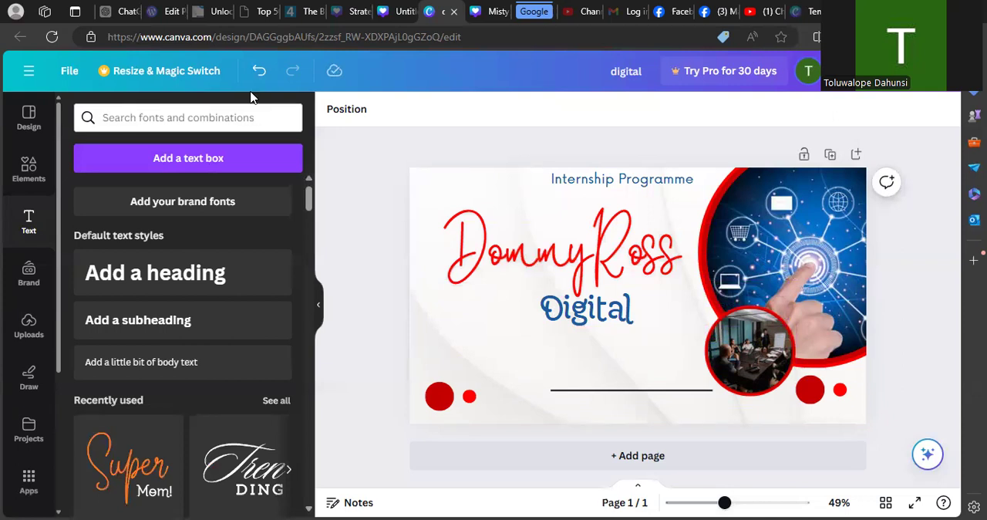
- Move "Internship Programme" directly below "Digital", enlarge it and centre it there
{"action": "left_click", "coordinate": [572, 179]}
{"action": "left_click", "coordinate": [572, 180]}
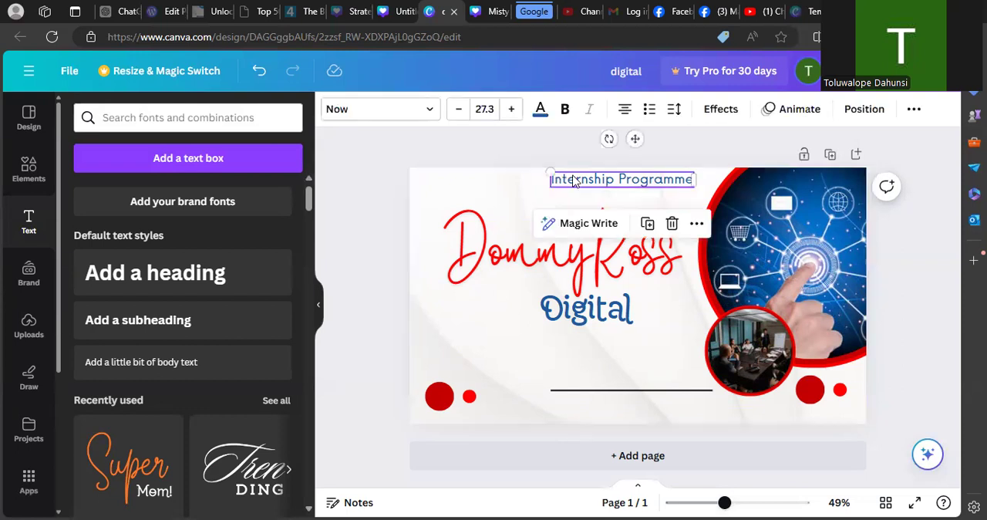
{"action": "left_click_drag", "start_coordinate": [573, 180], "coordinate": [524, 333]}
{"action": "left_click_drag", "start_coordinate": [493, 327], "coordinate": [435, 323]}
{"action": "left_click_drag", "start_coordinate": [539, 344], "coordinate": [582, 334]}
{"action": "left_click", "coordinate": [390, 306]}
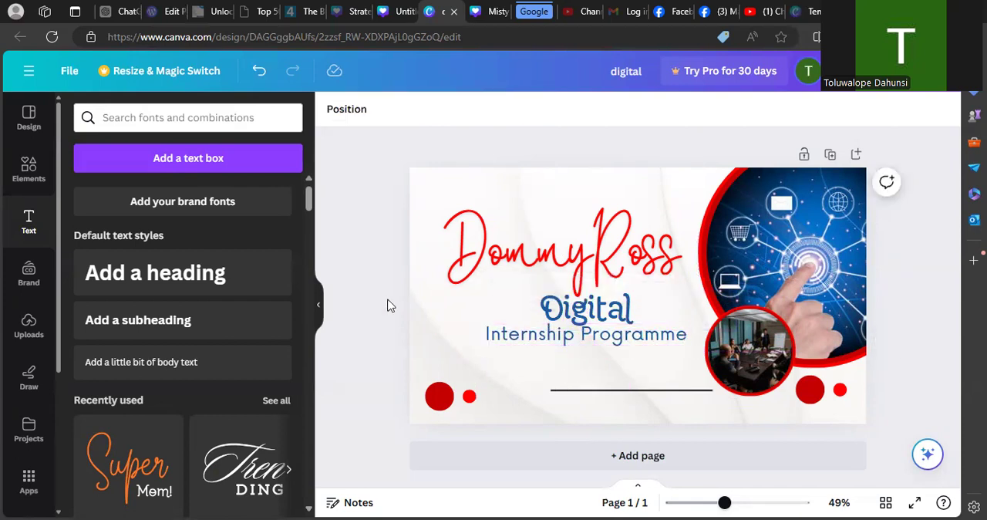
- Shift the "Digital" text slightly up and right to leave a gap above "Internship Programme"
{"action": "left_click", "coordinate": [561, 312]}
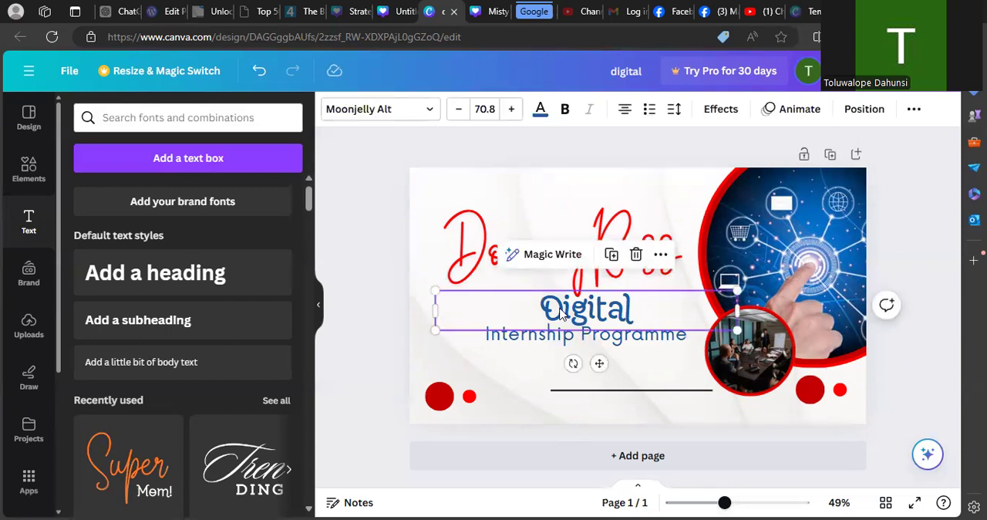
{"action": "mouse_move", "coordinate": [561, 312]}
{"action": "left_mouse_down"}
{"action": "mouse_move", "coordinate": [603, 305]}
{"action": "mouse_move", "coordinate": [540, 301]}
{"action": "mouse_move", "coordinate": [565, 301]}
{"action": "left_mouse_up"}
{"action": "left_click", "coordinate": [368, 209]}
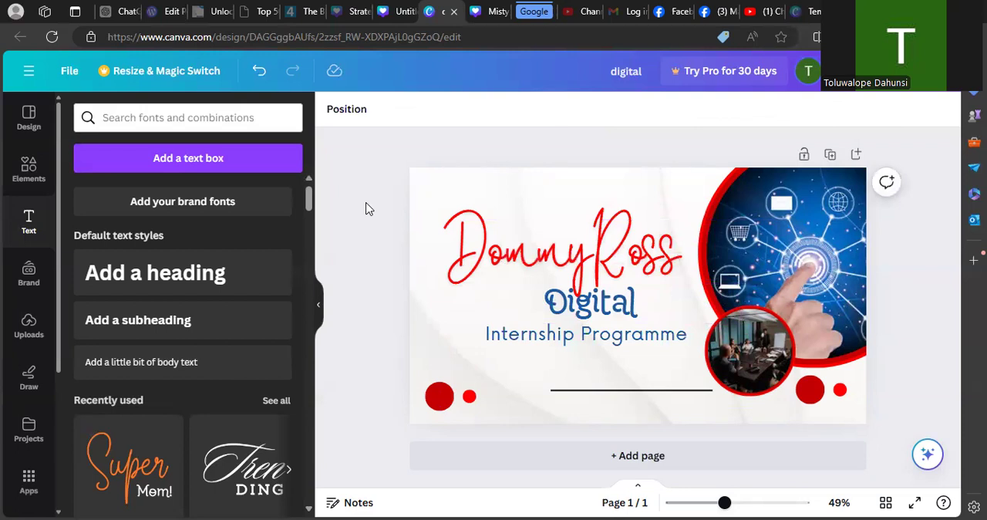
- Nudge "Digital" a little further right and up, close beneath "DommyRoss"
{"action": "left_click", "coordinate": [561, 304]}
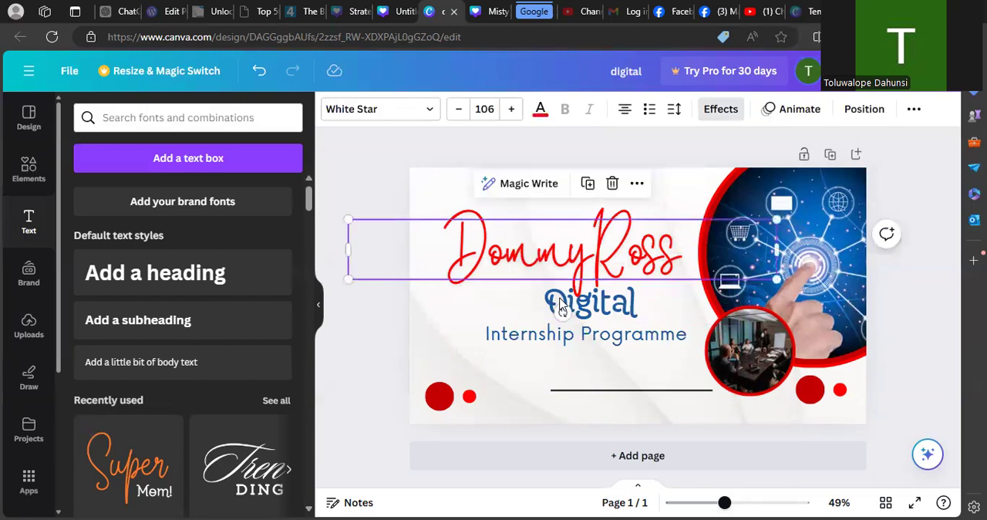
{"action": "left_click", "coordinate": [614, 311]}
{"action": "left_click_drag", "start_coordinate": [615, 311], "coordinate": [618, 309]}
{"action": "key", "text": "Right"}
{"action": "key", "text": "Right"}
{"action": "key", "text": "Right"}
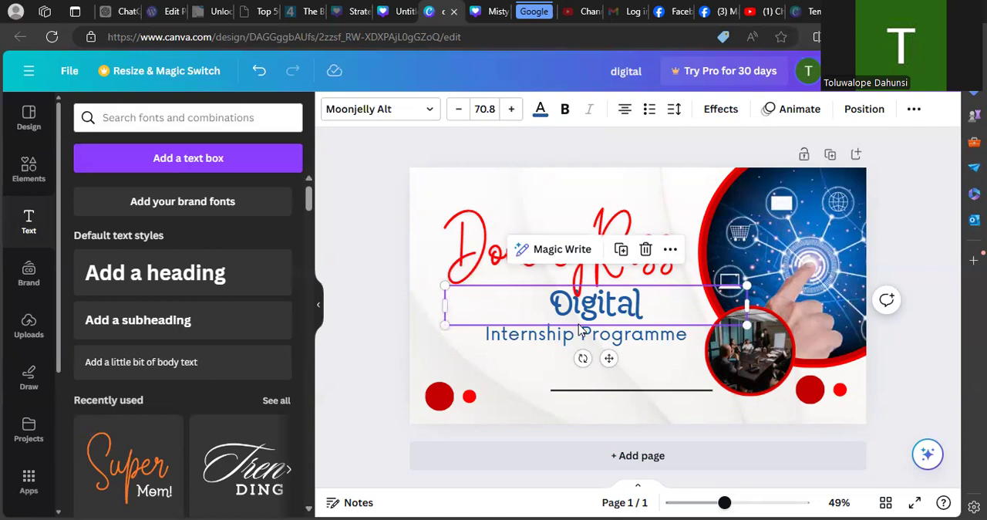
{"action": "key", "text": "Right"}
{"action": "key", "text": "Right"}
{"action": "key", "text": "Right"}
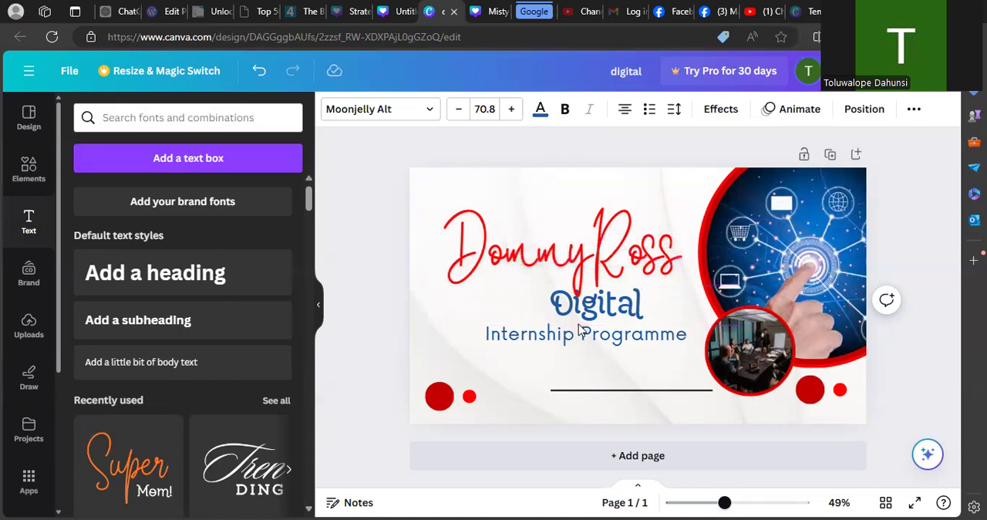
{"action": "key", "text": "Up"}
{"action": "key", "text": "Up"}
{"action": "key", "text": "Up"}
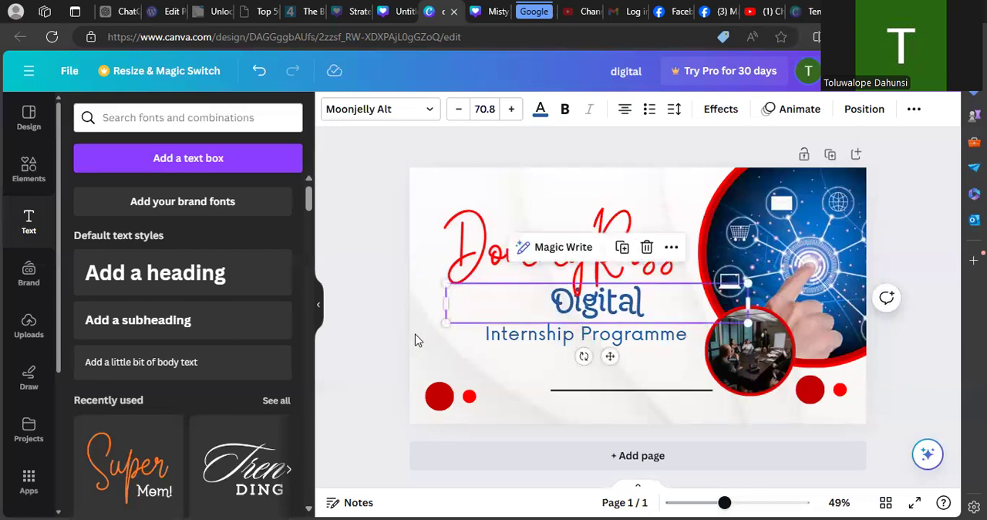
- Enlarge "Internship Programme" to font size 48.2 and shift it slightly right and up beneath "Digital"
{"action": "left_click", "coordinate": [375, 333]}
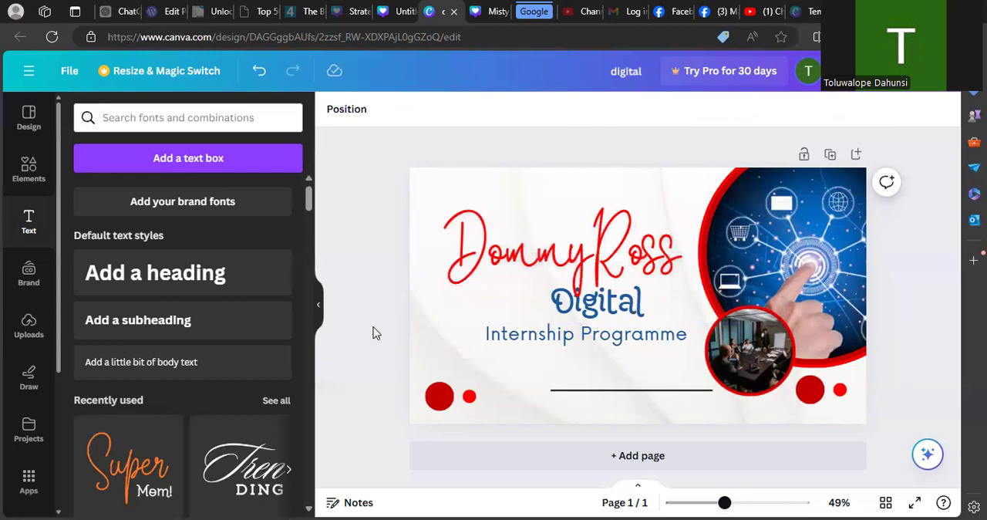
{"action": "left_click", "coordinate": [543, 334]}
{"action": "left_click_drag", "start_coordinate": [484, 319], "coordinate": [435, 319]}
{"action": "left_click_drag", "start_coordinate": [561, 341], "coordinate": [569, 336]}
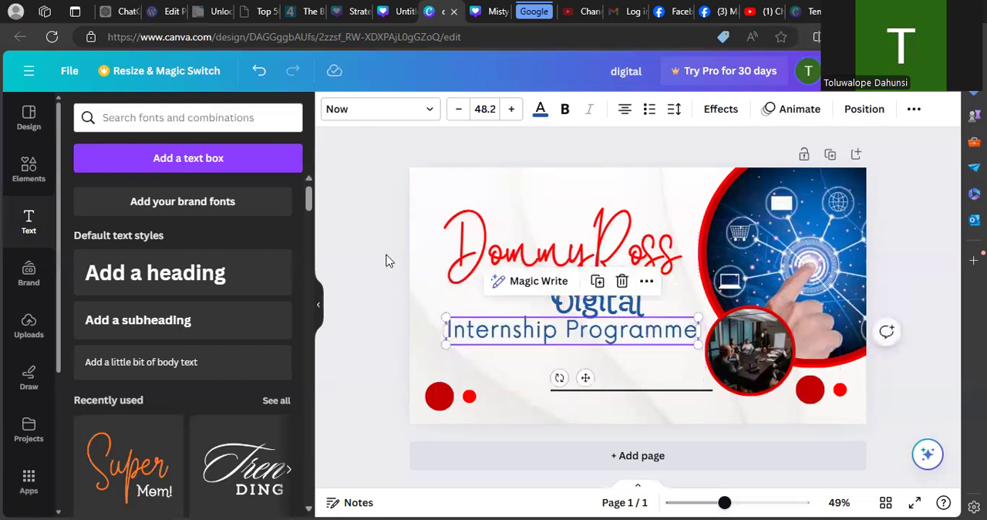
{"action": "left_click", "coordinate": [386, 258]}
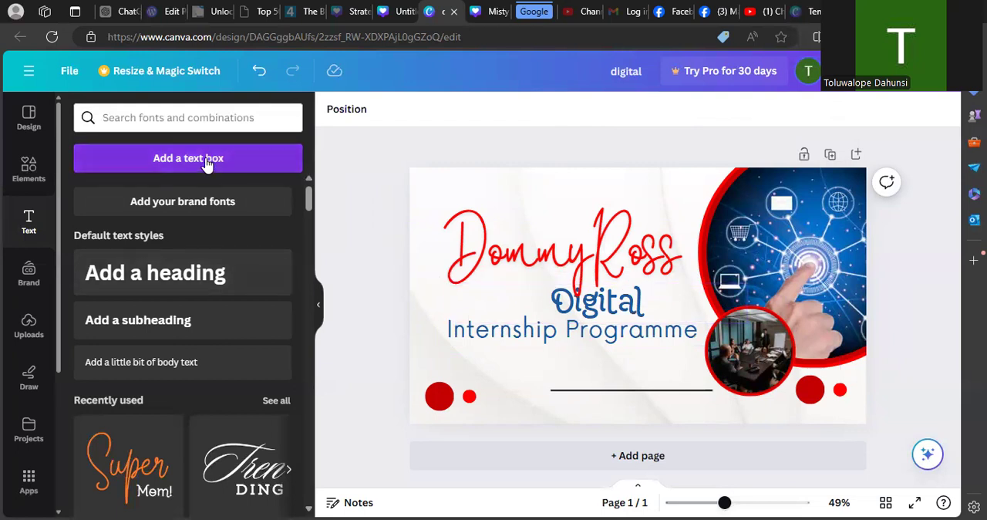
- Recolour the "DommyRoss" text with the custom light red #F65E5E
{"action": "left_click", "coordinate": [511, 256]}
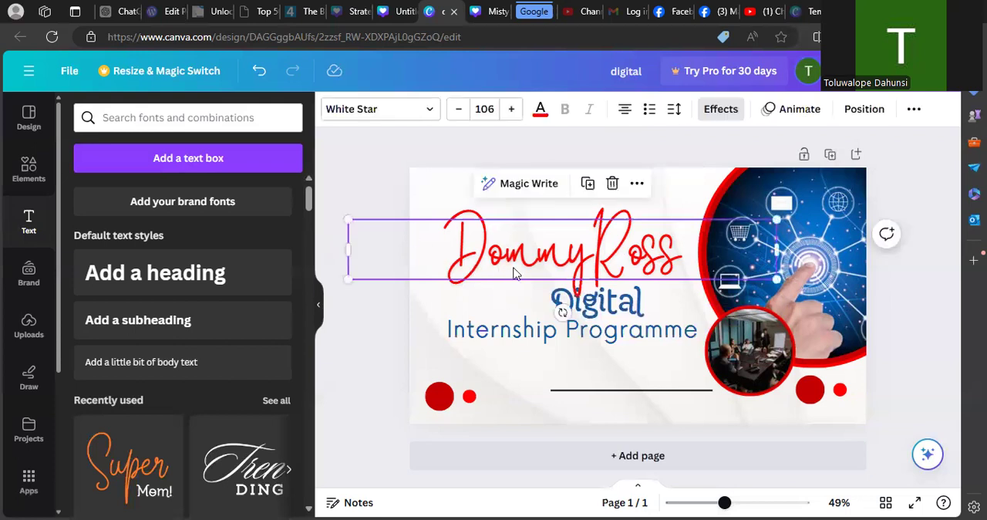
{"action": "left_click", "coordinate": [540, 116]}
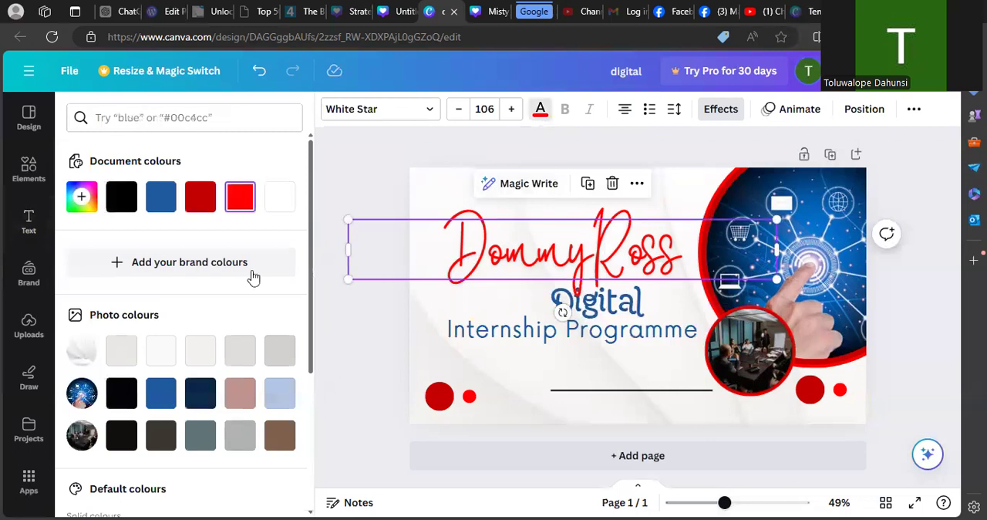
{"action": "left_click", "coordinate": [82, 199]}
{"action": "left_click", "coordinate": [181, 237]}
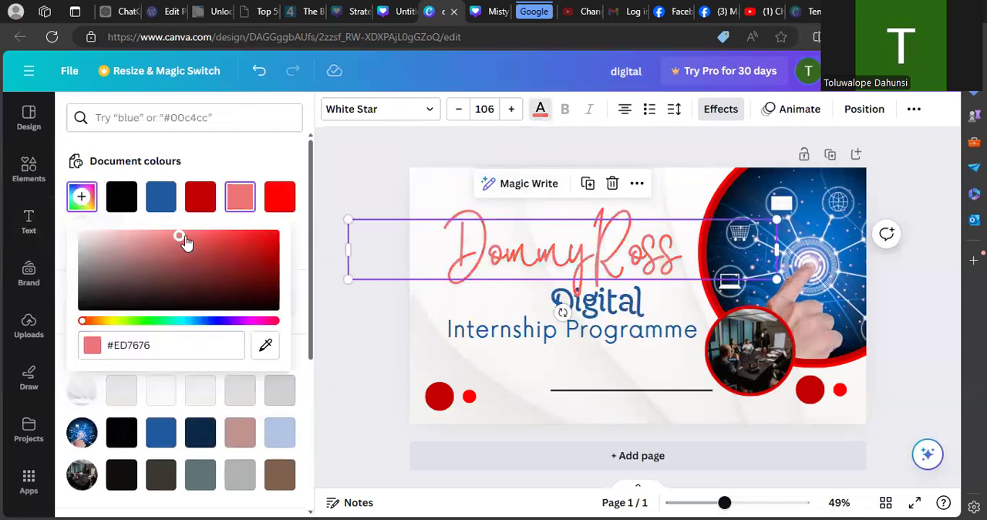
{"action": "left_click", "coordinate": [202, 236]}
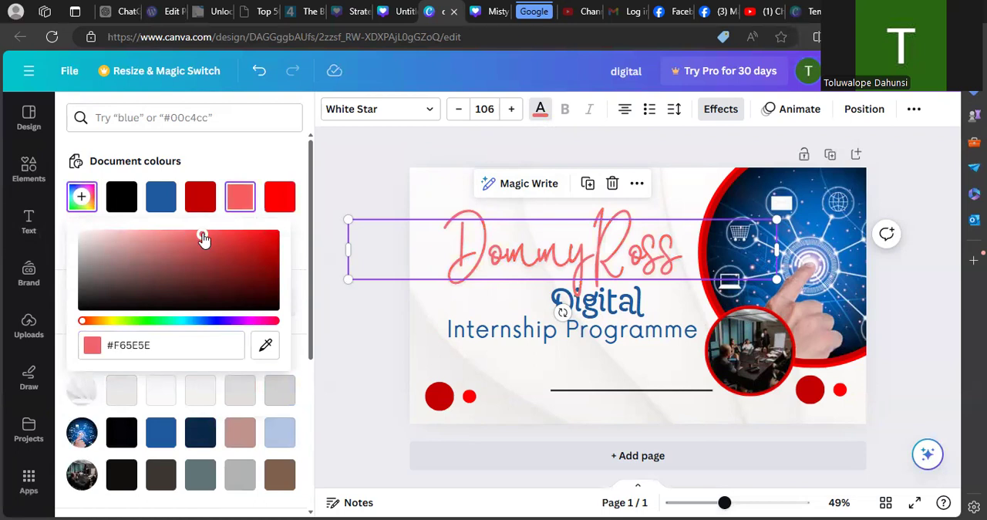
{"action": "left_click", "coordinate": [351, 188]}
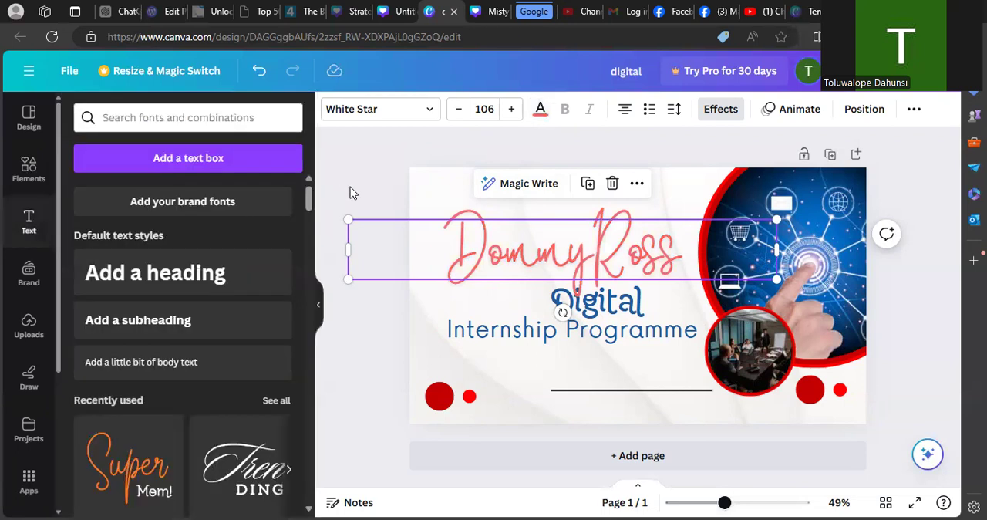
{"action": "left_click", "coordinate": [367, 336]}
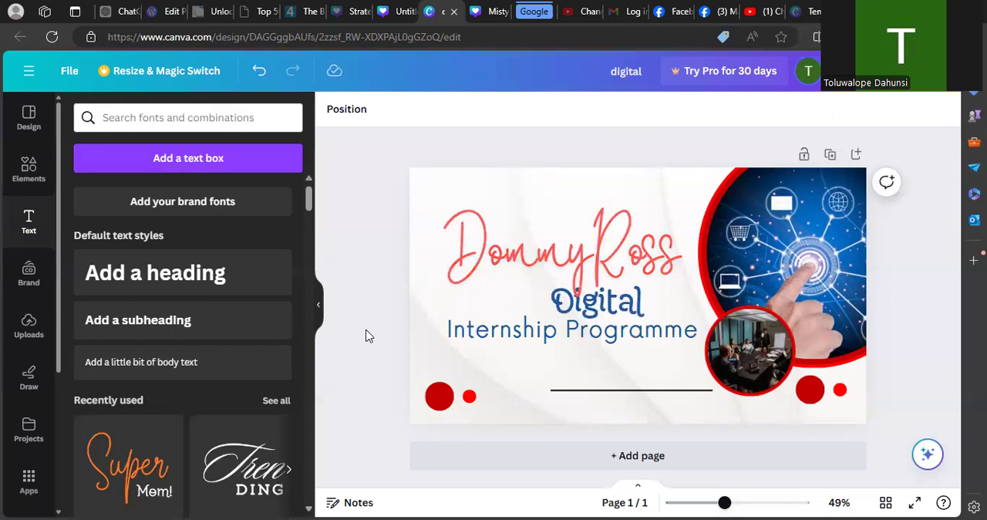
- Try several custom red shades on the "DommyRoss" text, ending with #F46262
{"action": "left_click", "coordinate": [514, 239]}
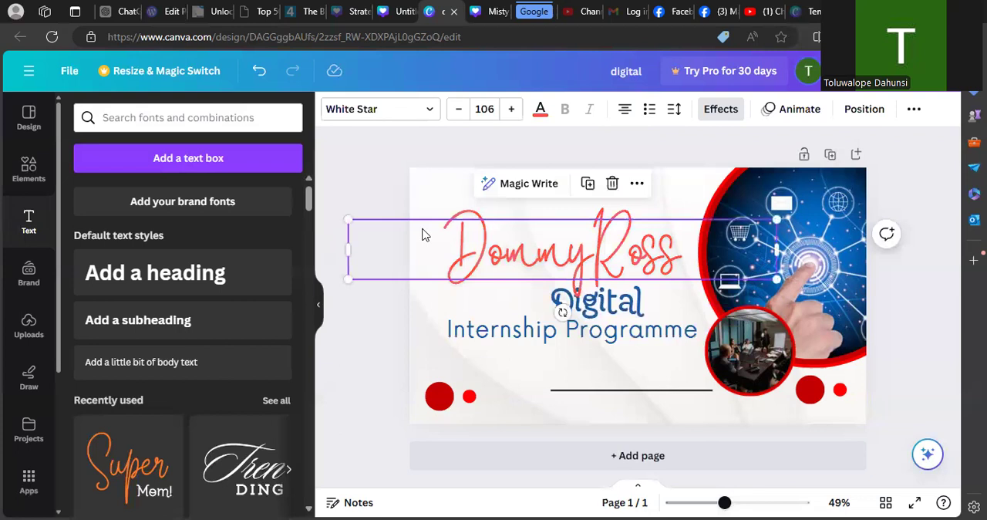
{"action": "left_click", "coordinate": [540, 109]}
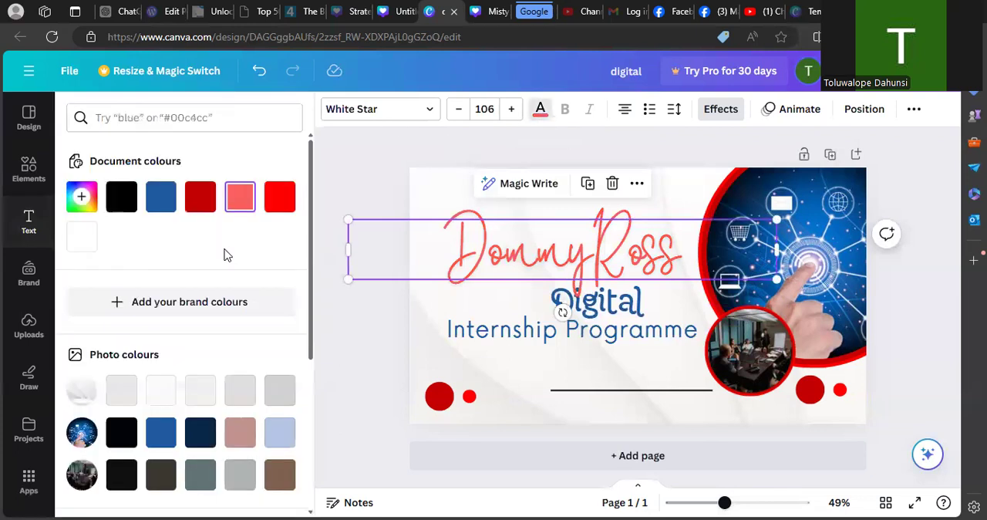
{"action": "left_click", "coordinate": [81, 197]}
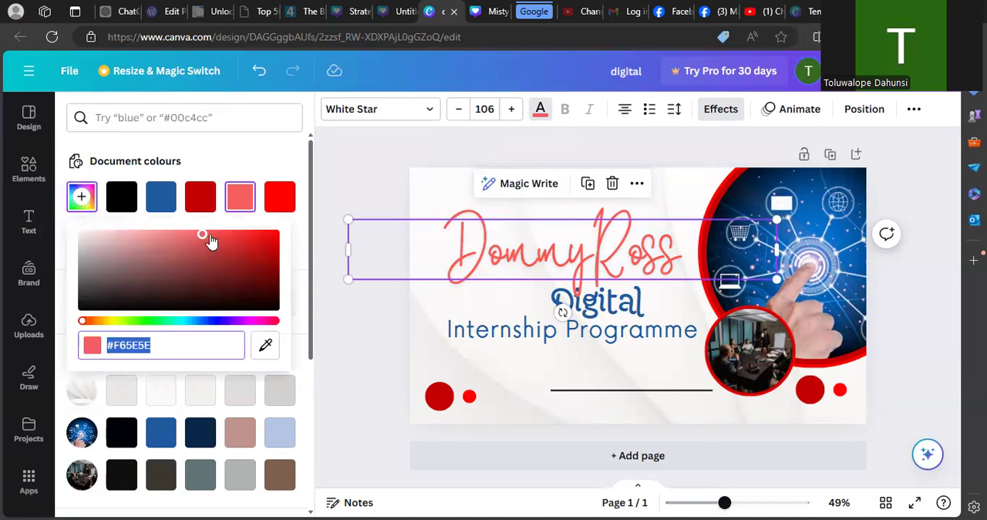
{"action": "left_click", "coordinate": [210, 236]}
{"action": "left_click", "coordinate": [219, 234]}
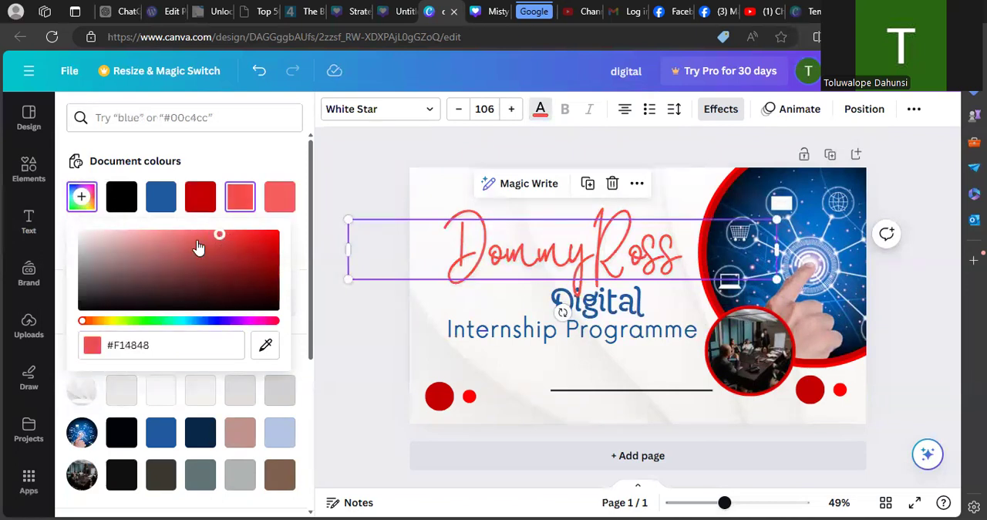
{"action": "left_click", "coordinate": [211, 243]}
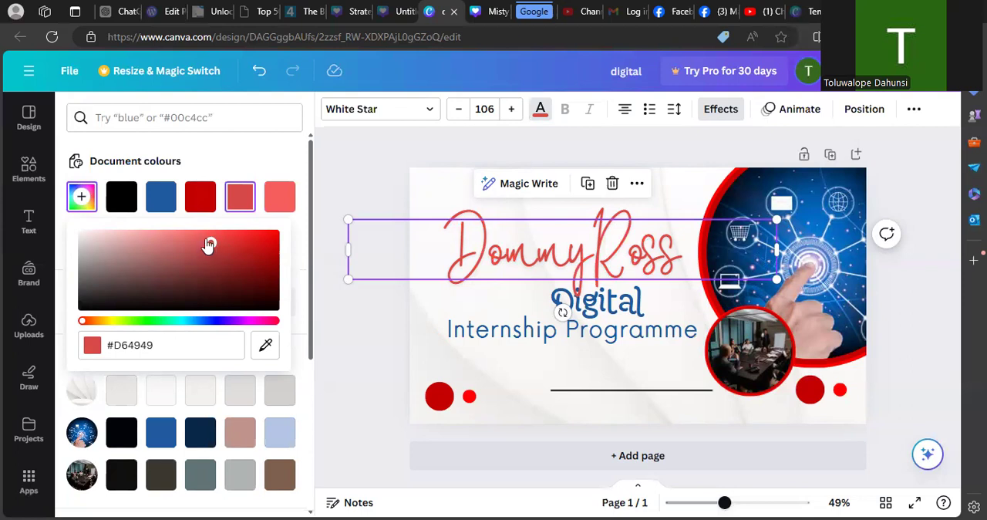
{"action": "left_click", "coordinate": [199, 234]}
{"action": "left_click", "coordinate": [349, 363]}
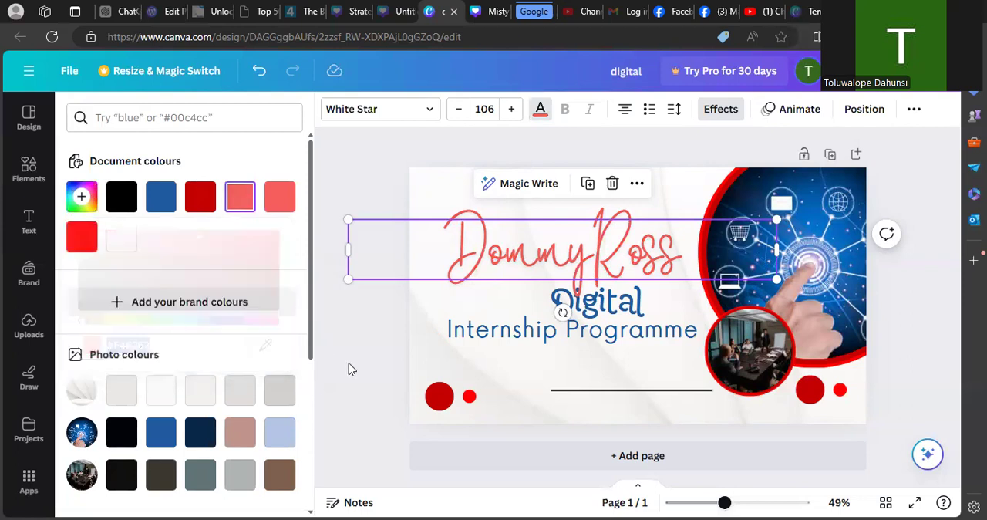
{"action": "left_click", "coordinate": [401, 154]}
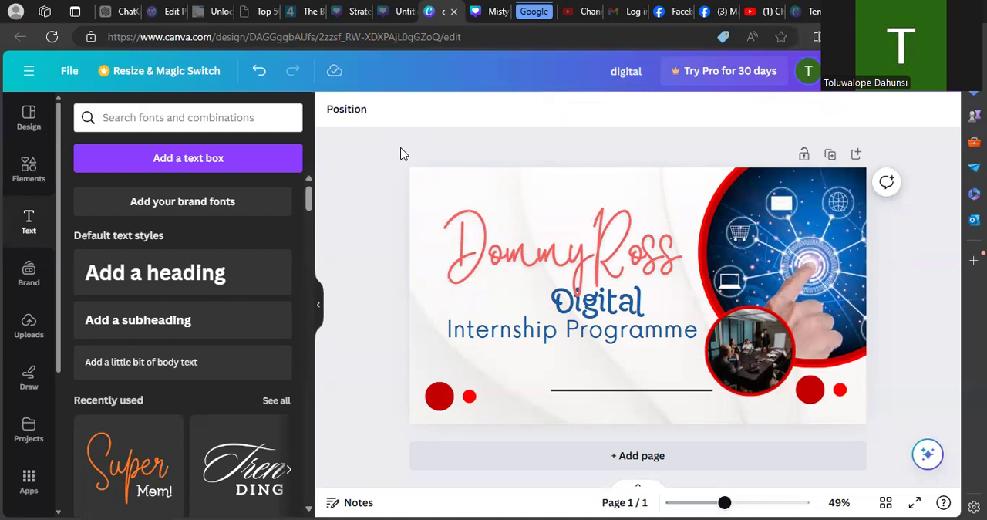
- Set the "DommyRoss" text to the stronger custom red #F43838 and clear the selection
{"action": "left_click", "coordinate": [454, 236]}
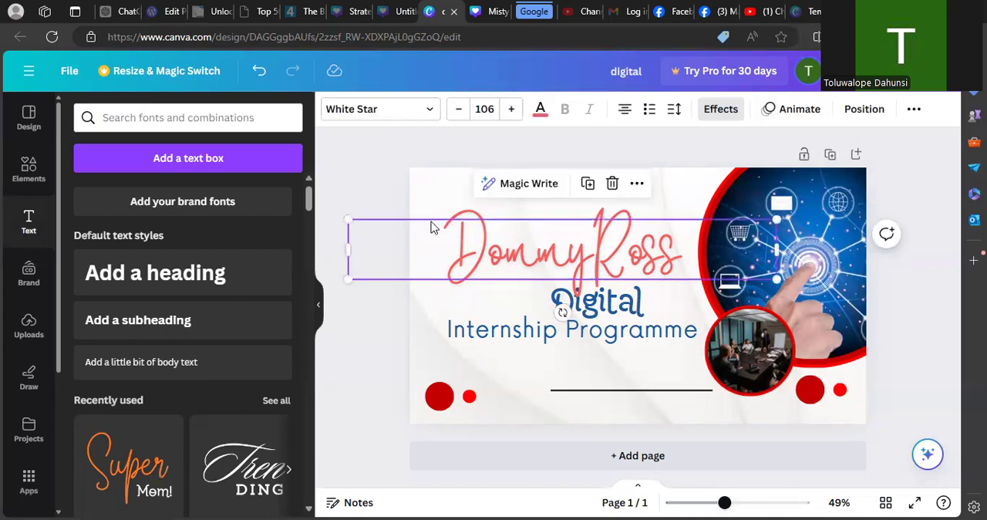
{"action": "left_click", "coordinate": [540, 109]}
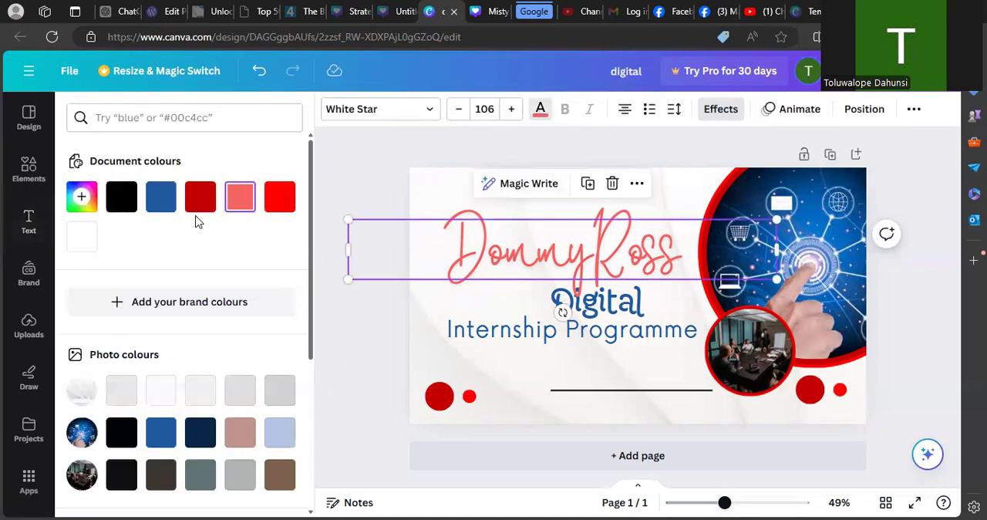
{"action": "left_click", "coordinate": [82, 197]}
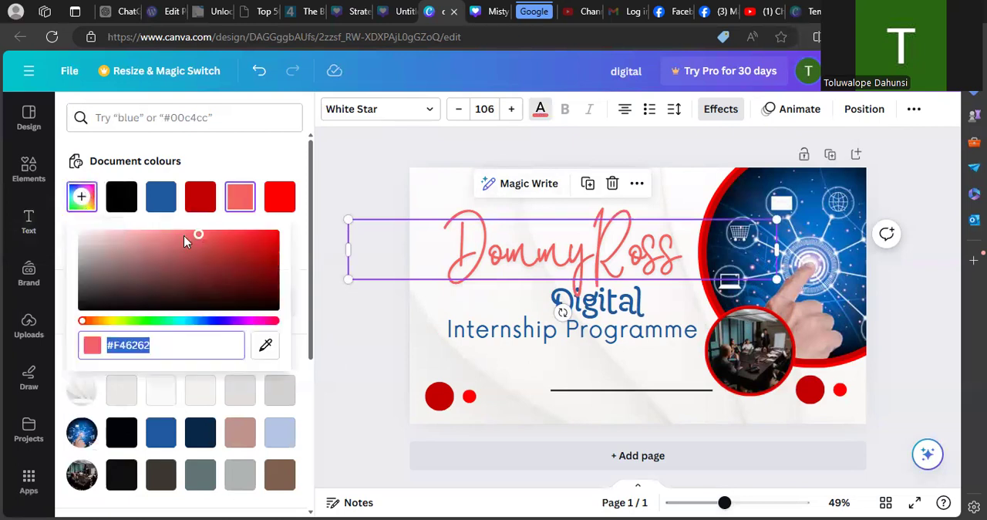
{"action": "left_click_drag", "start_coordinate": [210, 235], "coordinate": [234, 235]}
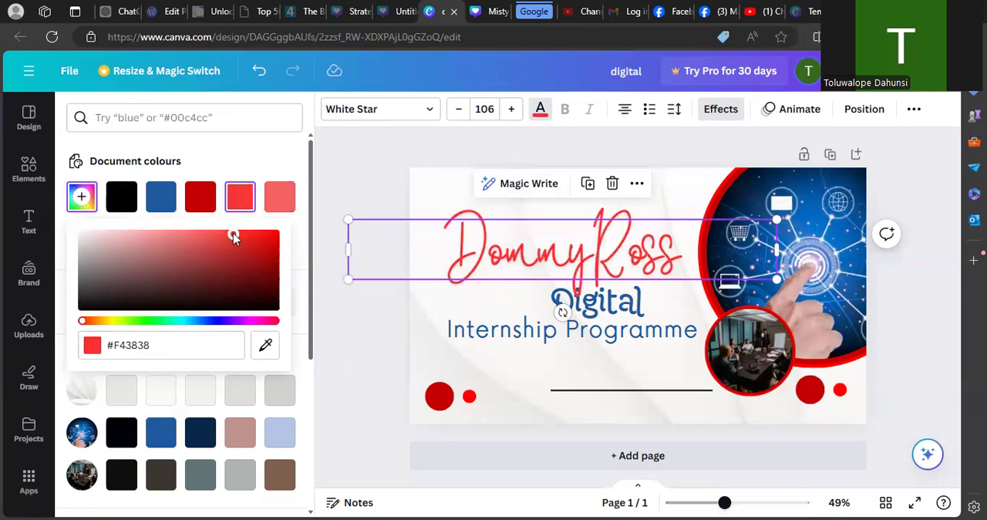
{"action": "left_click", "coordinate": [359, 311]}
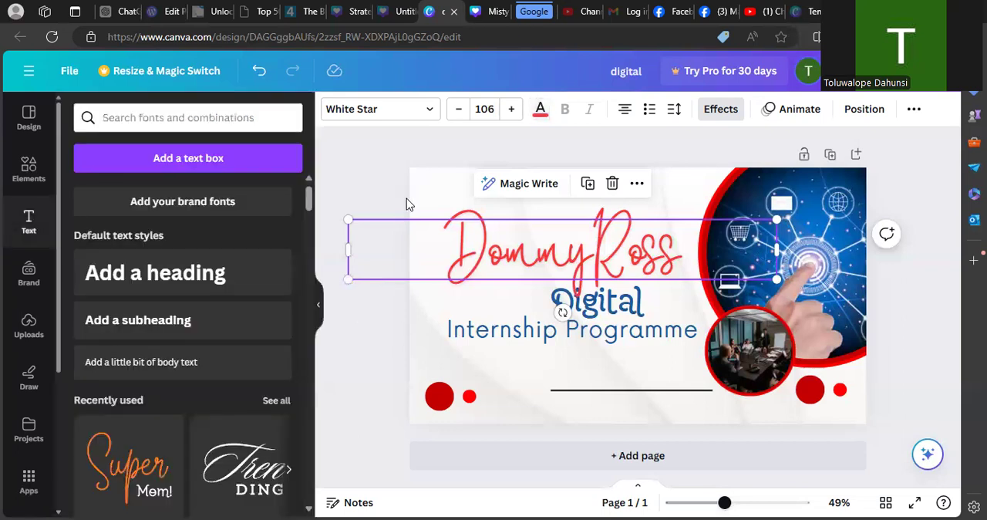
{"action": "left_click", "coordinate": [408, 146]}
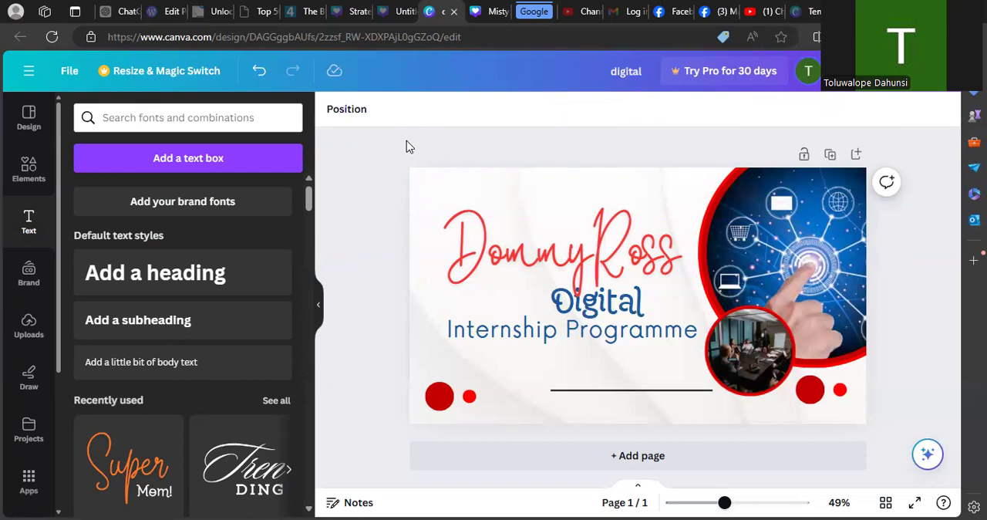
{"action": "left_click", "coordinate": [170, 171]}
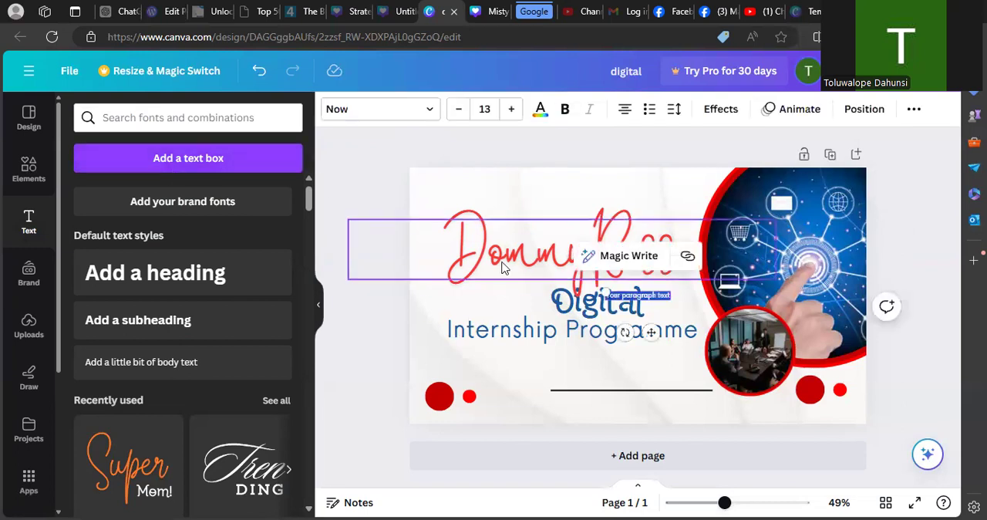
{"action": "left_click", "coordinate": [229, 164]}
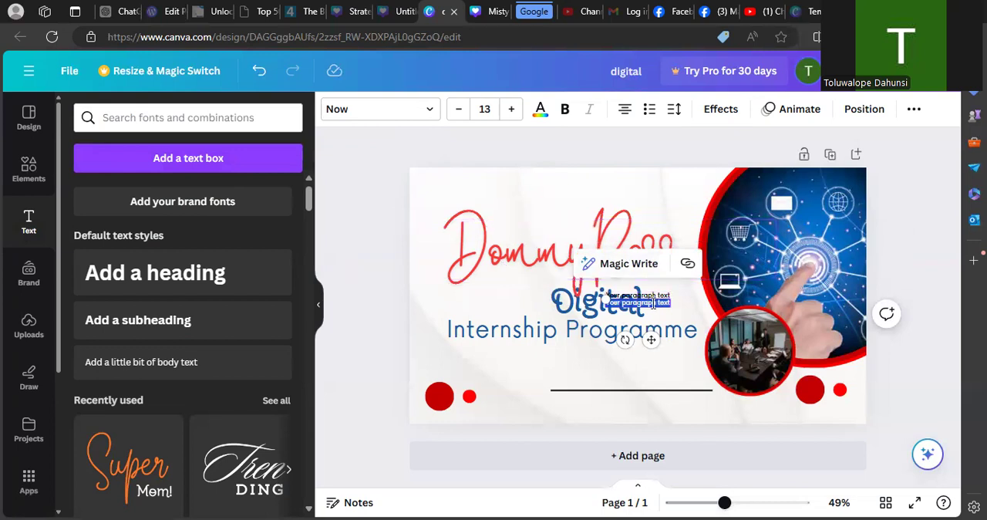
{"action": "key", "text": "ctrl+z"}
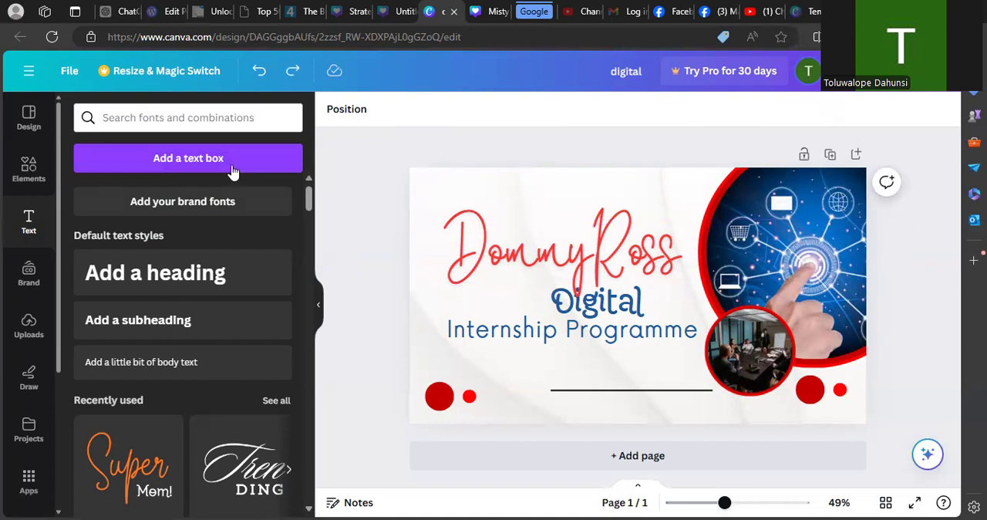
- Add a text box above "DommyRoss" and replace its placeholder with "Welcome to"
{"action": "left_click", "coordinate": [190, 161]}
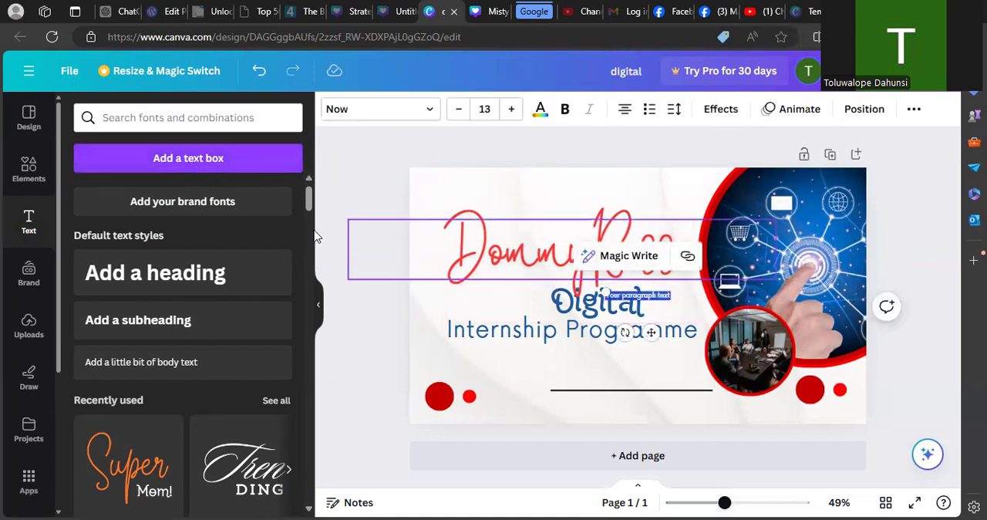
{"action": "left_click", "coordinate": [346, 264]}
{"action": "left_click_drag", "start_coordinate": [647, 301], "coordinate": [484, 194]}
{"action": "double_click", "coordinate": [485, 190]}
{"action": "key", "text": "BackSpace"}
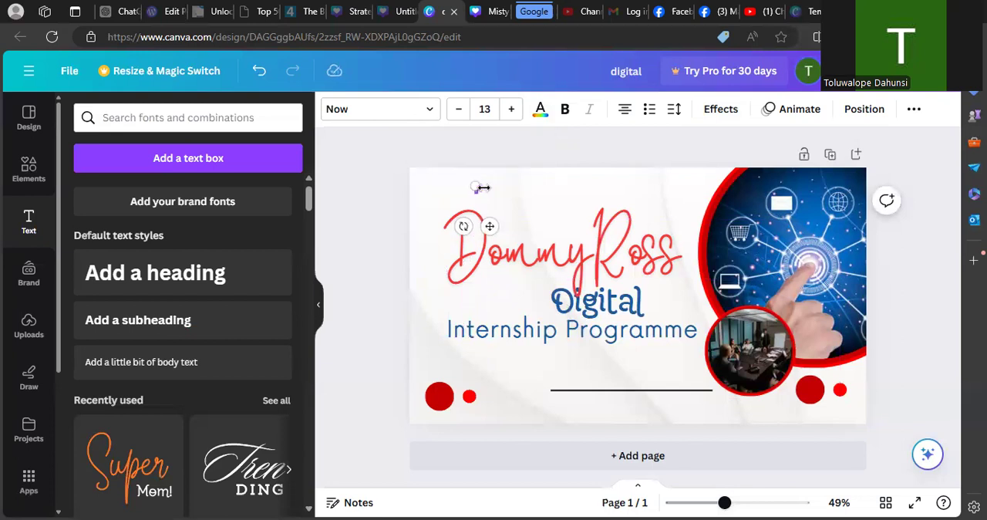
{"action": "type", "text": "www"}
{"action": "type", "text": "co"}
{"action": "type", "text": "me"}
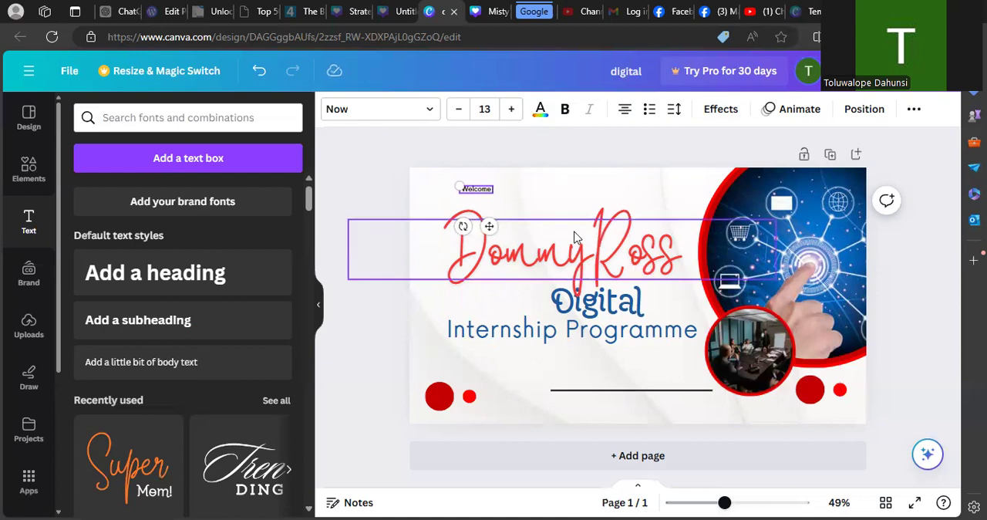
{"action": "type", "text": " to"}
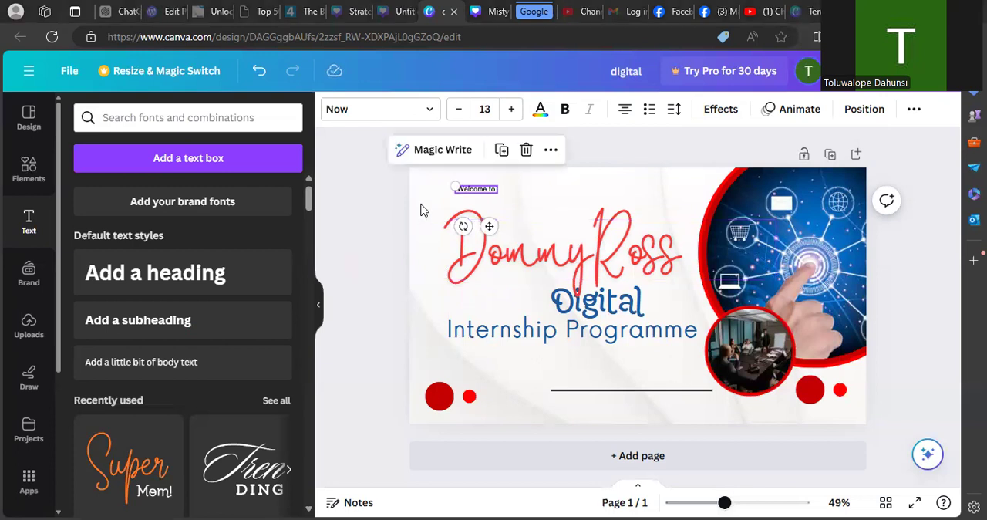
- Enlarge "Welcome to" to font size 25 in the page's upper-left corner, tilting it slightly and straightening it again
{"action": "mouse_move", "coordinate": [455, 187]}
{"action": "left_mouse_down"}
{"action": "mouse_move", "coordinate": [414, 172]}
{"action": "mouse_move", "coordinate": [538, 199]}
{"action": "mouse_move", "coordinate": [534, 227]}
{"action": "mouse_move", "coordinate": [643, 195]}
{"action": "mouse_move", "coordinate": [672, 220]}
{"action": "mouse_move", "coordinate": [567, 180]}
{"action": "mouse_move", "coordinate": [449, 191]}
{"action": "mouse_move", "coordinate": [460, 193]}
{"action": "left_mouse_up"}
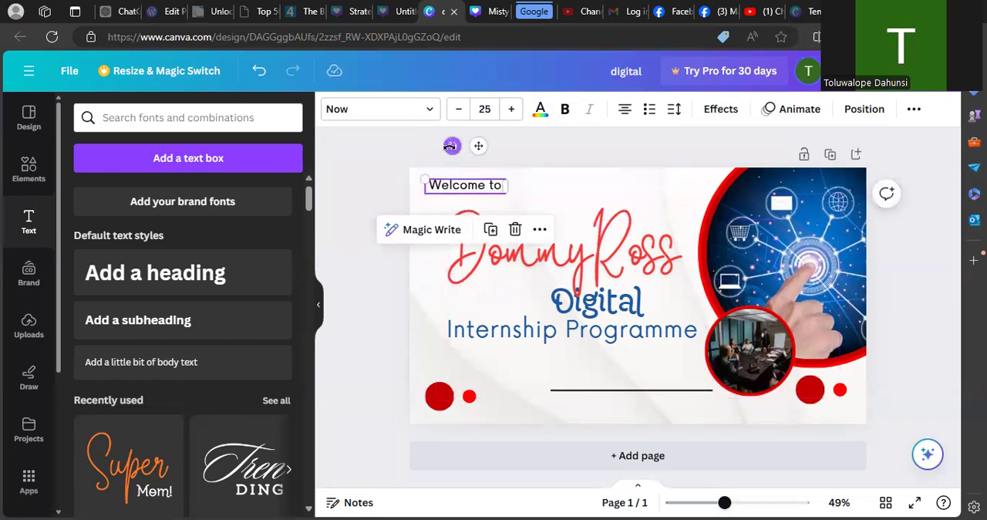
{"action": "mouse_move", "coordinate": [452, 146]}
{"action": "left_mouse_down"}
{"action": "mouse_move", "coordinate": [478, 171]}
{"action": "mouse_move", "coordinate": [439, 158]}
{"action": "mouse_move", "coordinate": [476, 147]}
{"action": "mouse_move", "coordinate": [450, 150]}
{"action": "mouse_move", "coordinate": [456, 143]}
{"action": "mouse_move", "coordinate": [465, 147]}
{"action": "mouse_move", "coordinate": [449, 150]}
{"action": "mouse_move", "coordinate": [463, 154]}
{"action": "left_mouse_up"}
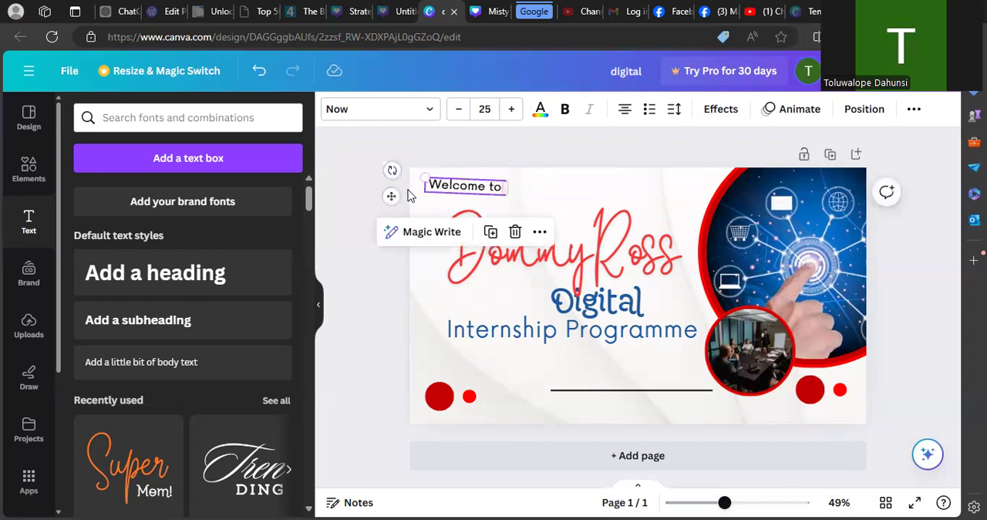
{"action": "left_click_drag", "start_coordinate": [391, 170], "coordinate": [391, 178]}
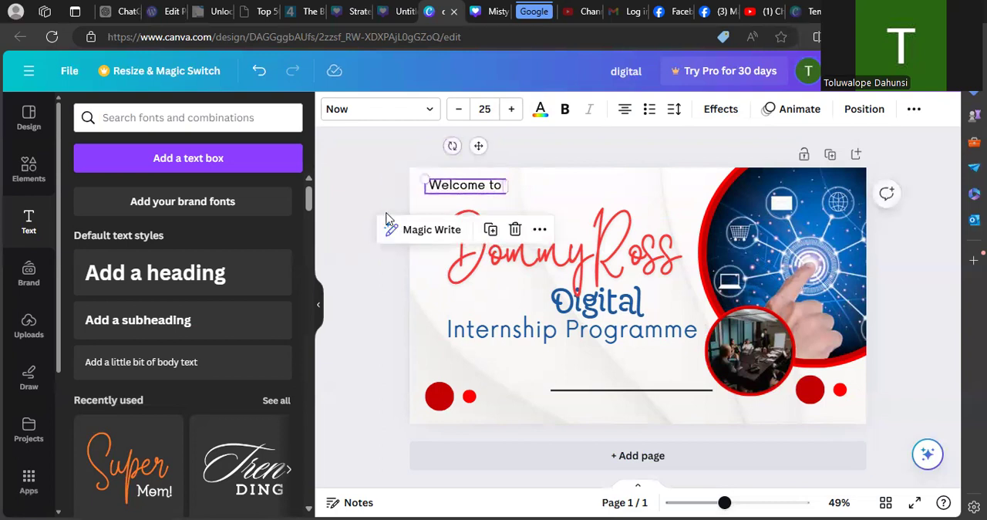
{"action": "left_click", "coordinate": [383, 278]}
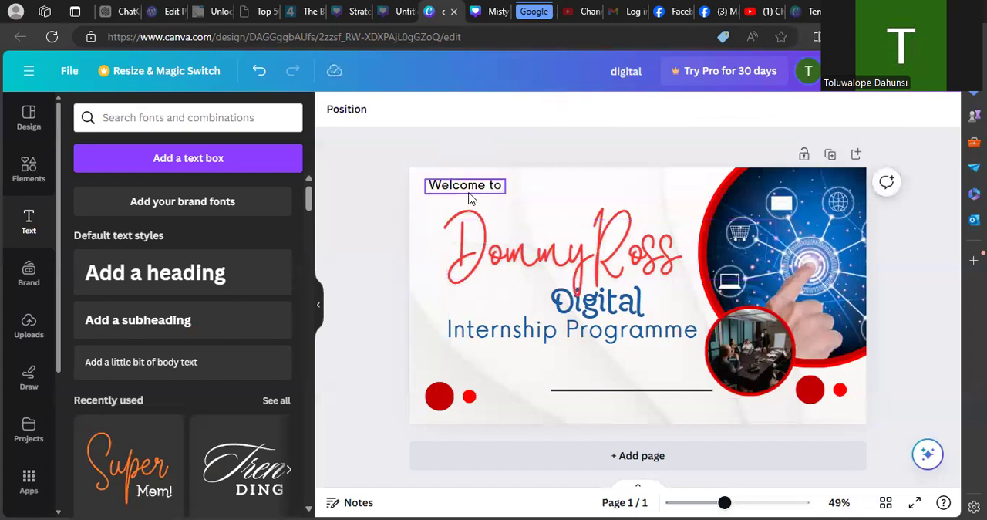
- Enlarge "Welcome to" to font size 34.3 and place it over the middle of "DommyRoss"
{"action": "left_click", "coordinate": [470, 196]}
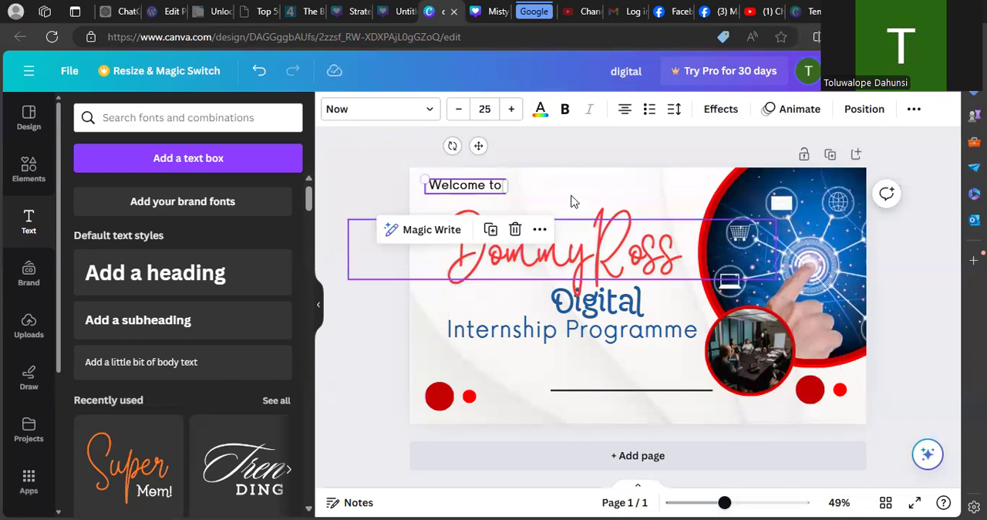
{"action": "left_click_drag", "start_coordinate": [424, 179], "coordinate": [525, 230]}
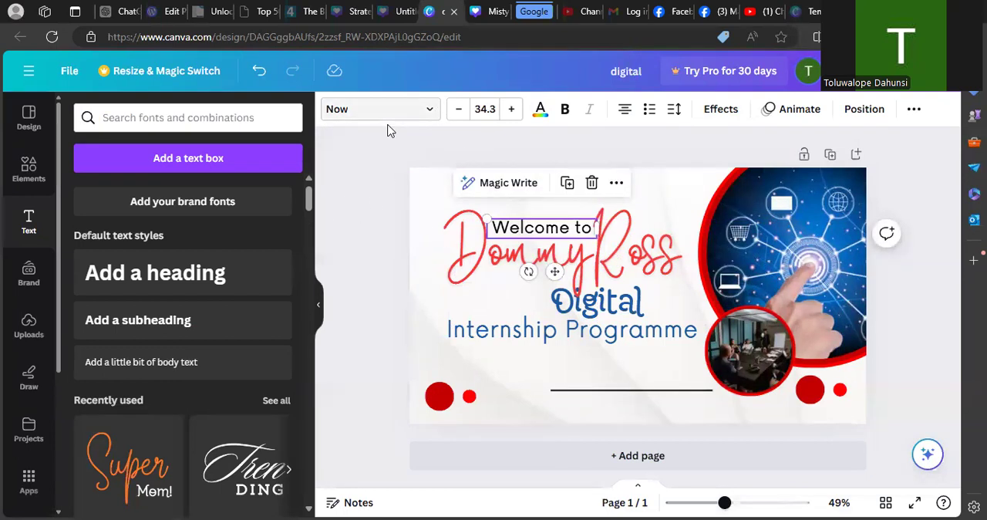
- Check the font used for "Welcome to" against the font of the "Internship Programme" text
{"action": "left_click", "coordinate": [430, 113]}
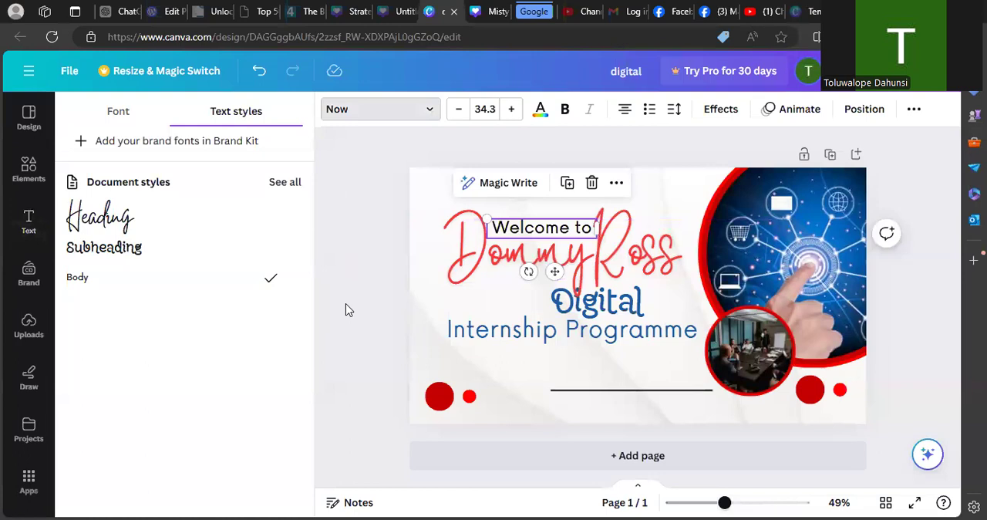
{"action": "left_click", "coordinate": [452, 330]}
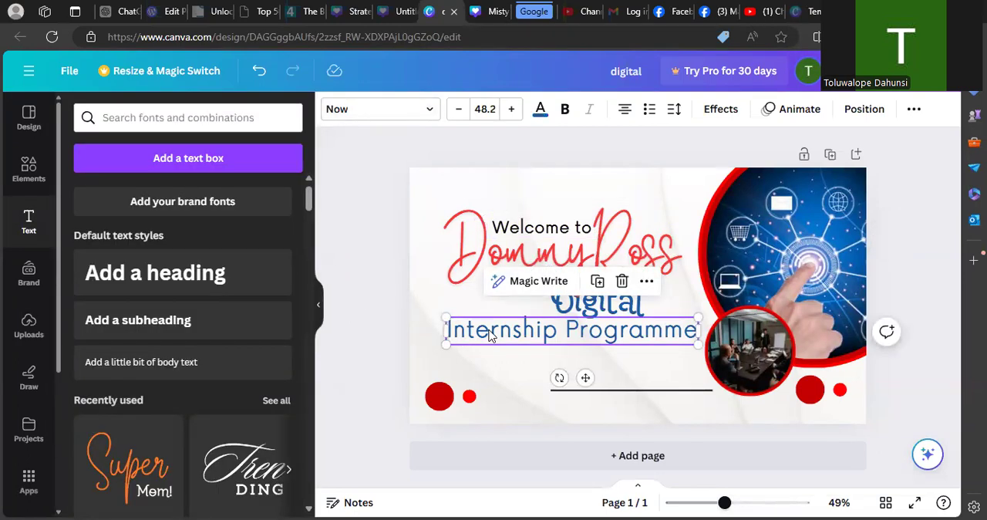
{"action": "double_click", "coordinate": [581, 336]}
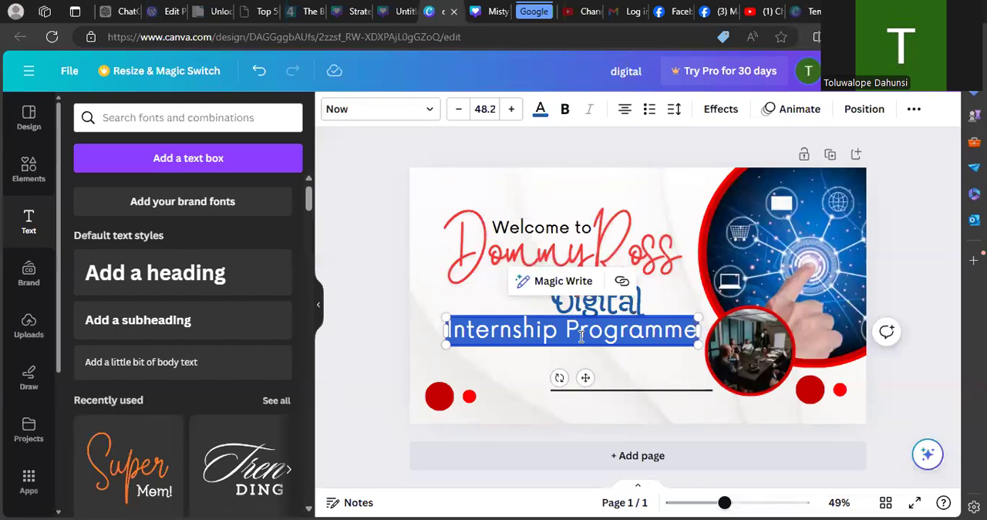
- Recolour the "Welcome to" text with the medium blue from the technology photo's colours and clear the selection
{"action": "left_click", "coordinate": [557, 234]}
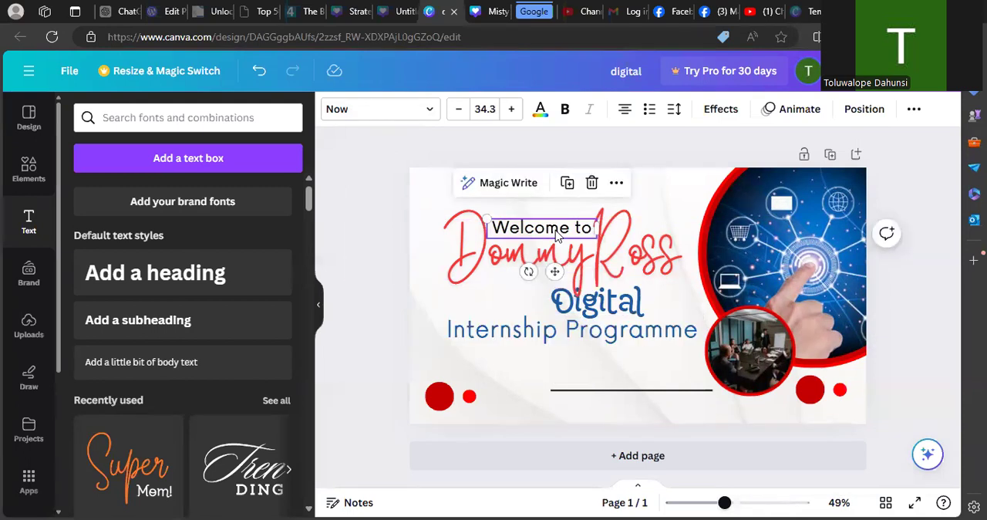
{"action": "left_click", "coordinate": [541, 113]}
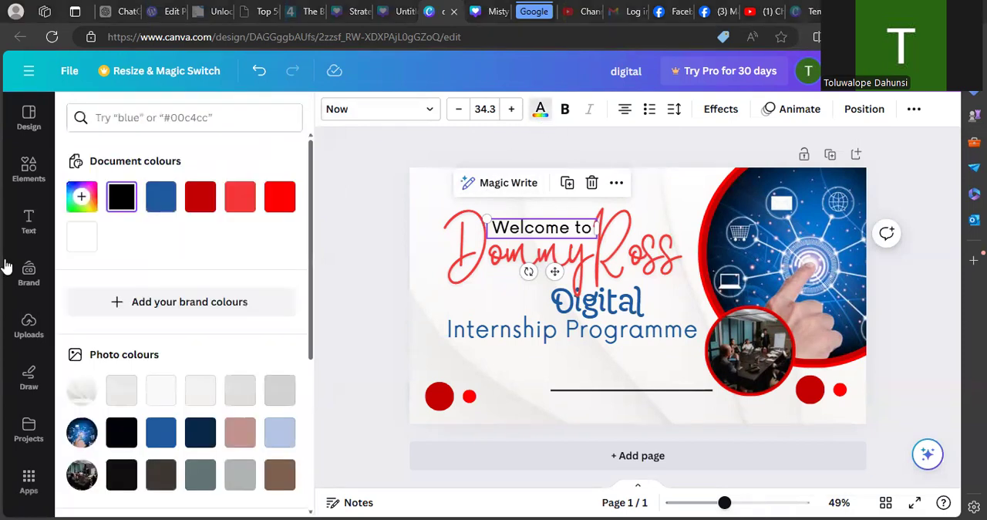
{"action": "left_click", "coordinate": [165, 437]}
{"action": "left_click", "coordinate": [358, 362]}
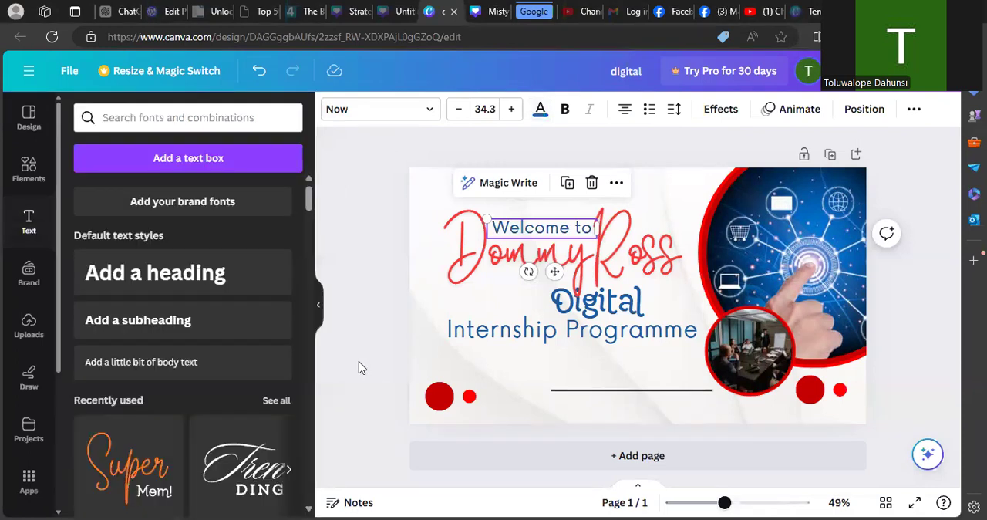
{"action": "left_click", "coordinate": [359, 367]}
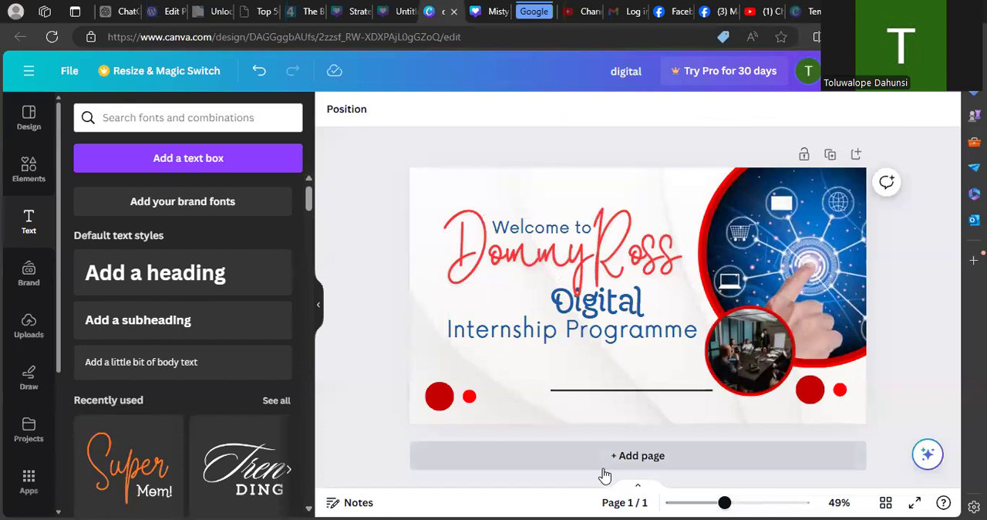
- Enlarge "Welcome to" to font size 37.7 and nestle it between the D and R of "DommyRoss", clearing the selection
{"action": "left_click", "coordinate": [502, 224]}
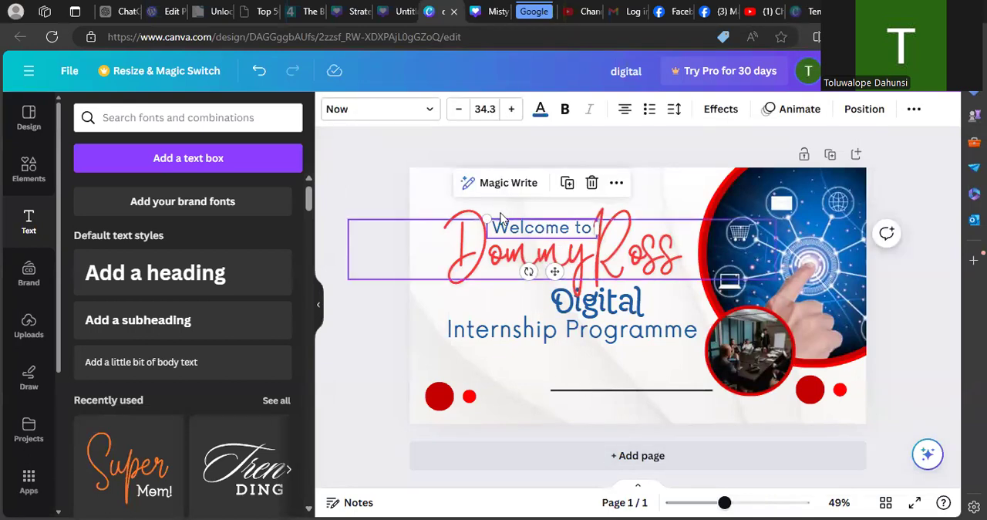
{"action": "left_click_drag", "start_coordinate": [480, 219], "coordinate": [474, 216]}
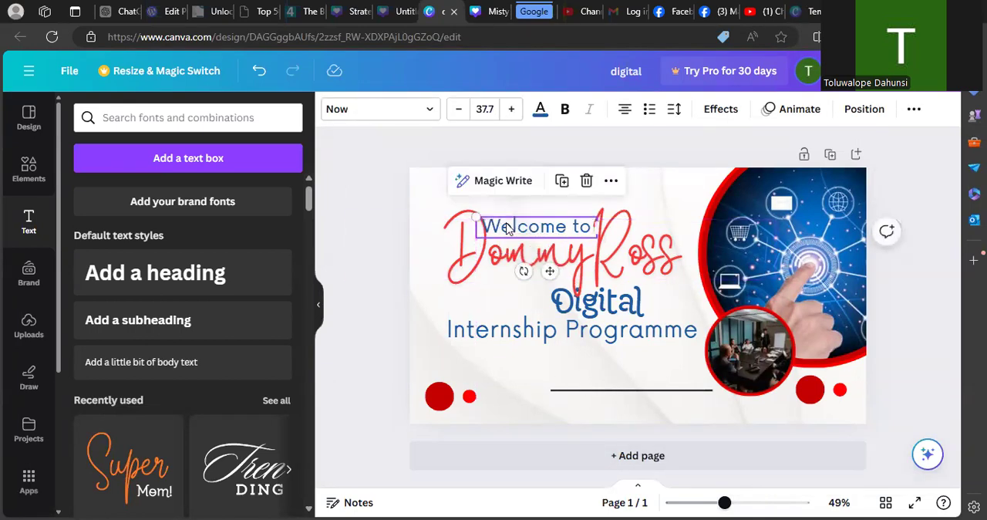
{"action": "left_click_drag", "start_coordinate": [384, 223], "coordinate": [528, 229]}
{"action": "left_click", "coordinate": [388, 196]}
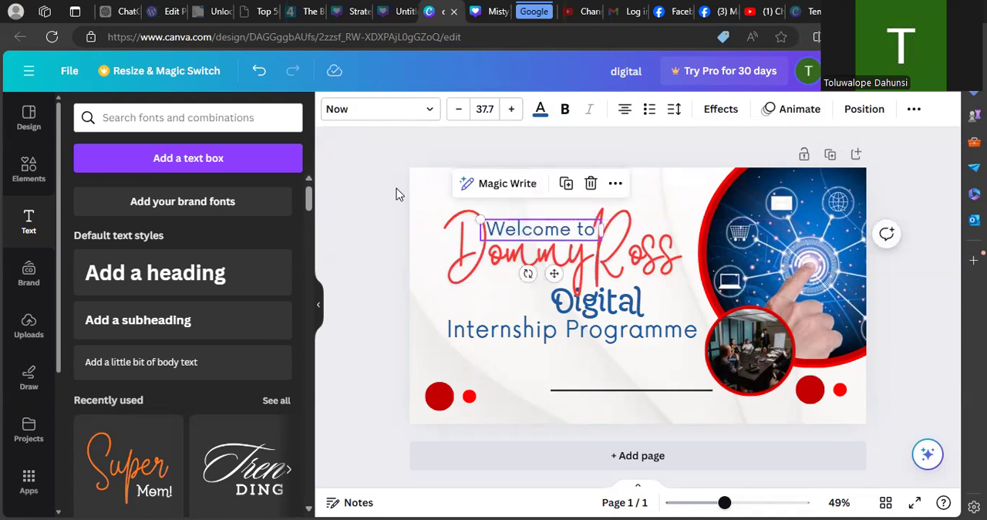
{"action": "left_click", "coordinate": [347, 187]}
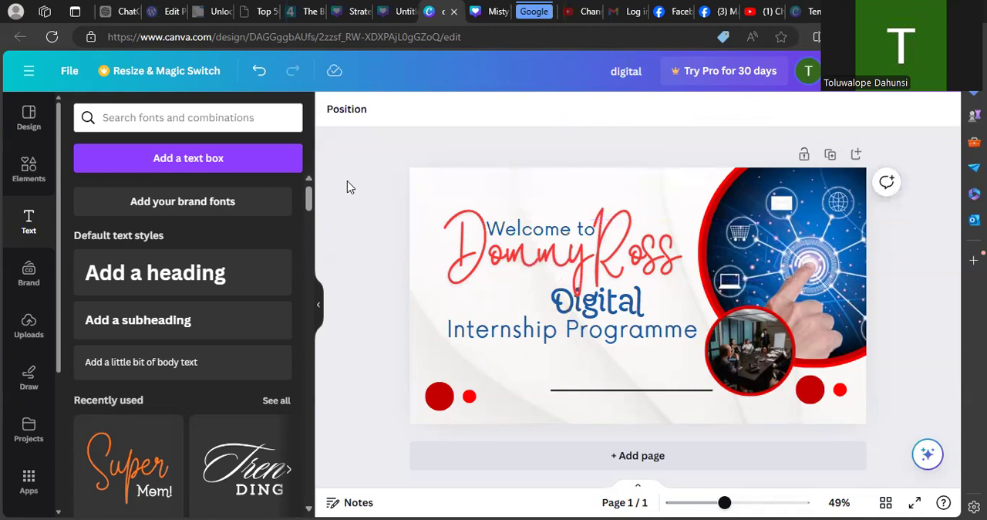